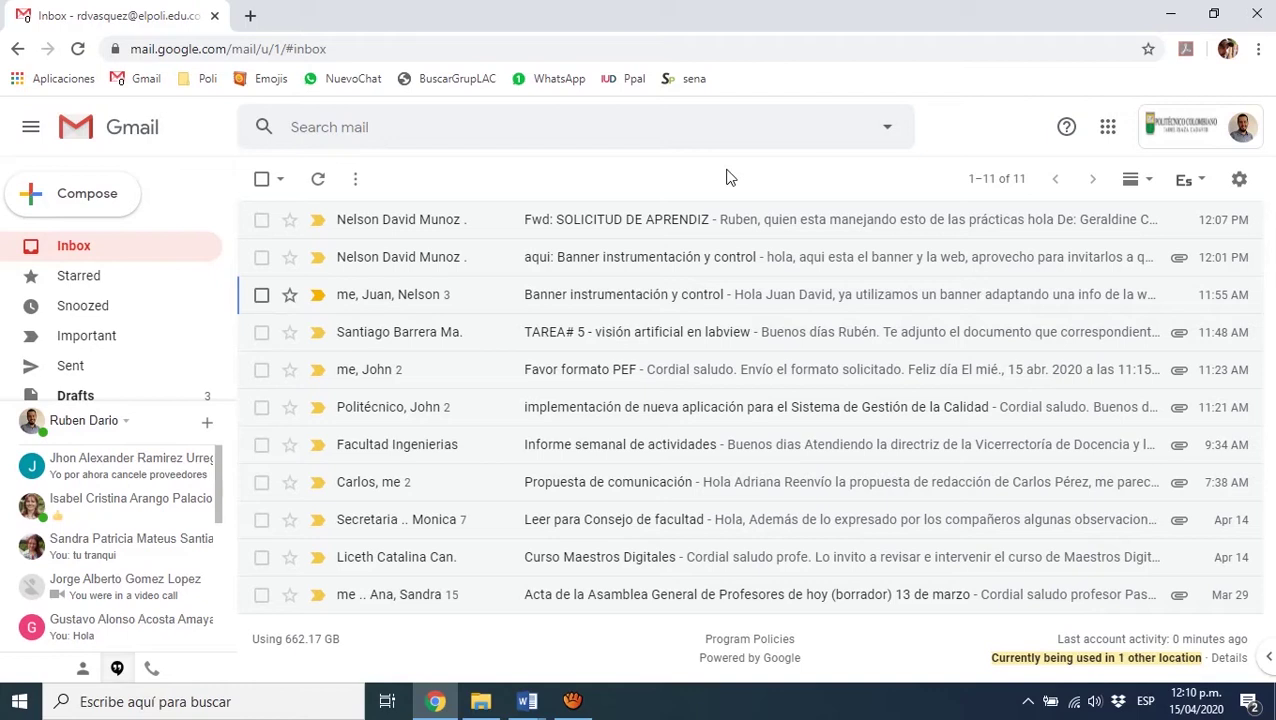
# Switch to Google Drive and open the Forms folder inside Curso inducción Poli
pyautogui.click(1108, 130)
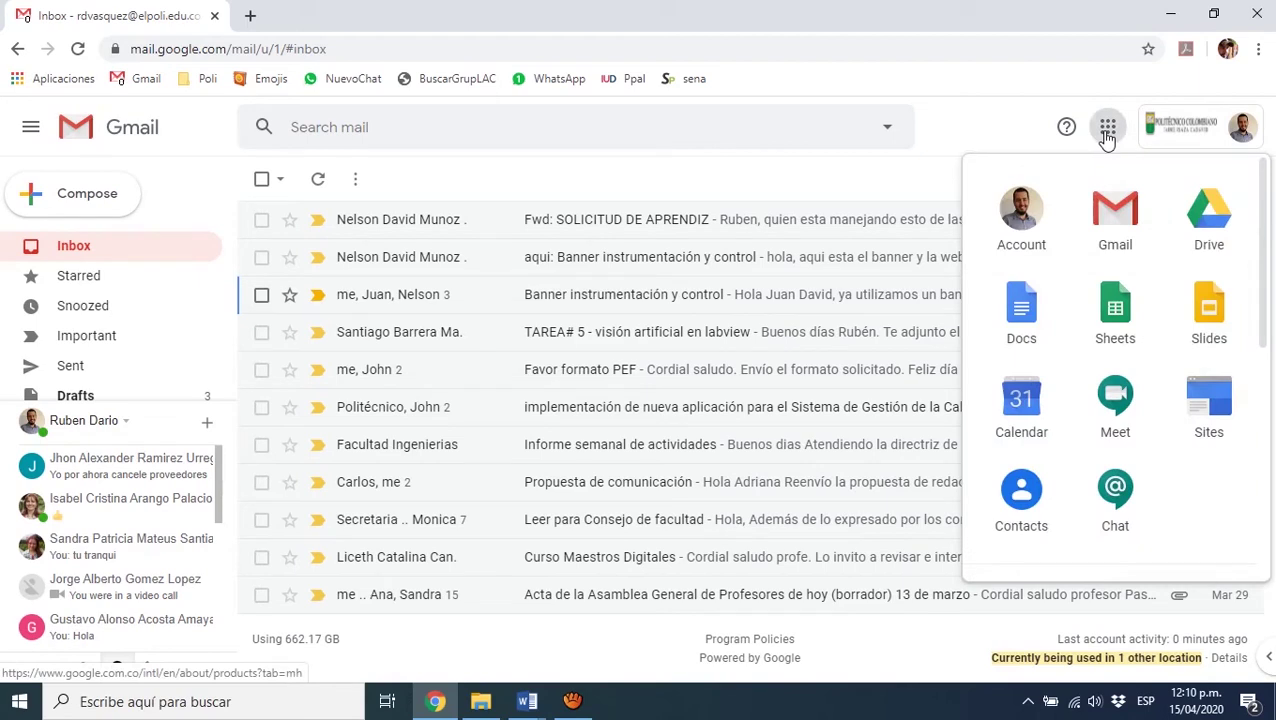
pyautogui.click(1212, 225)
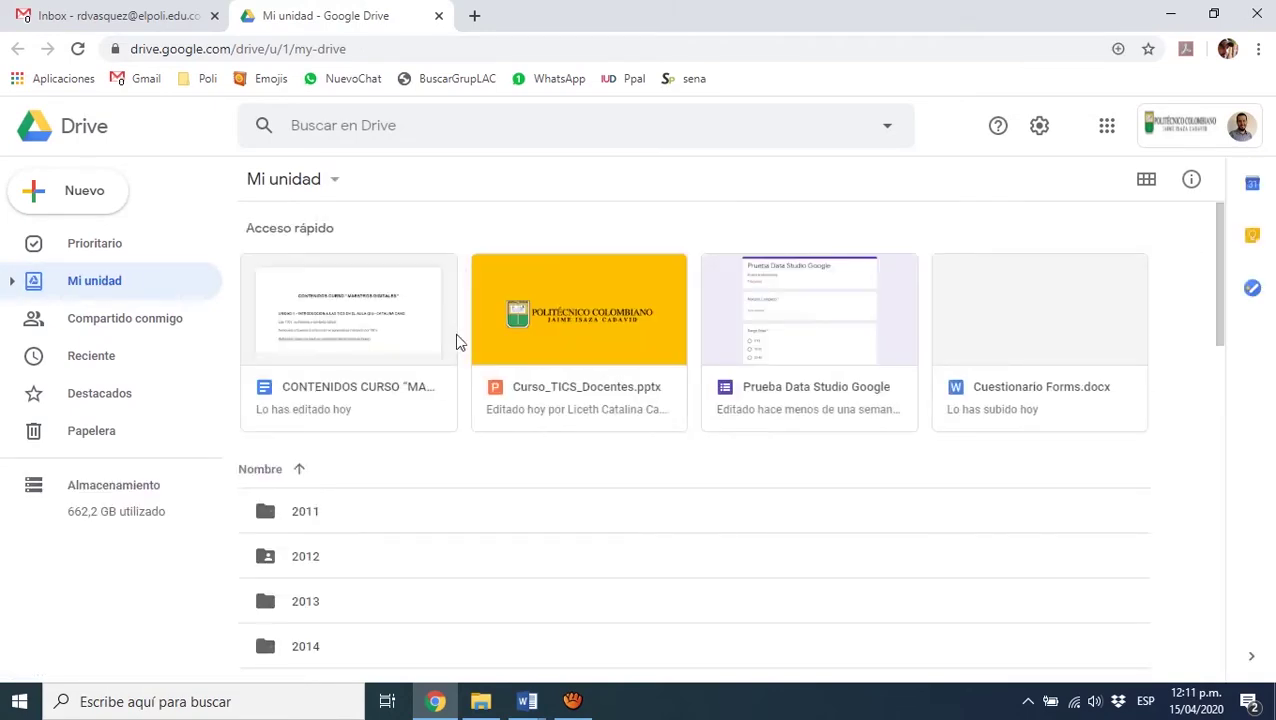
pyautogui.scroll(-1, 447, 392)
pyautogui.scroll(-3, 447, 392)
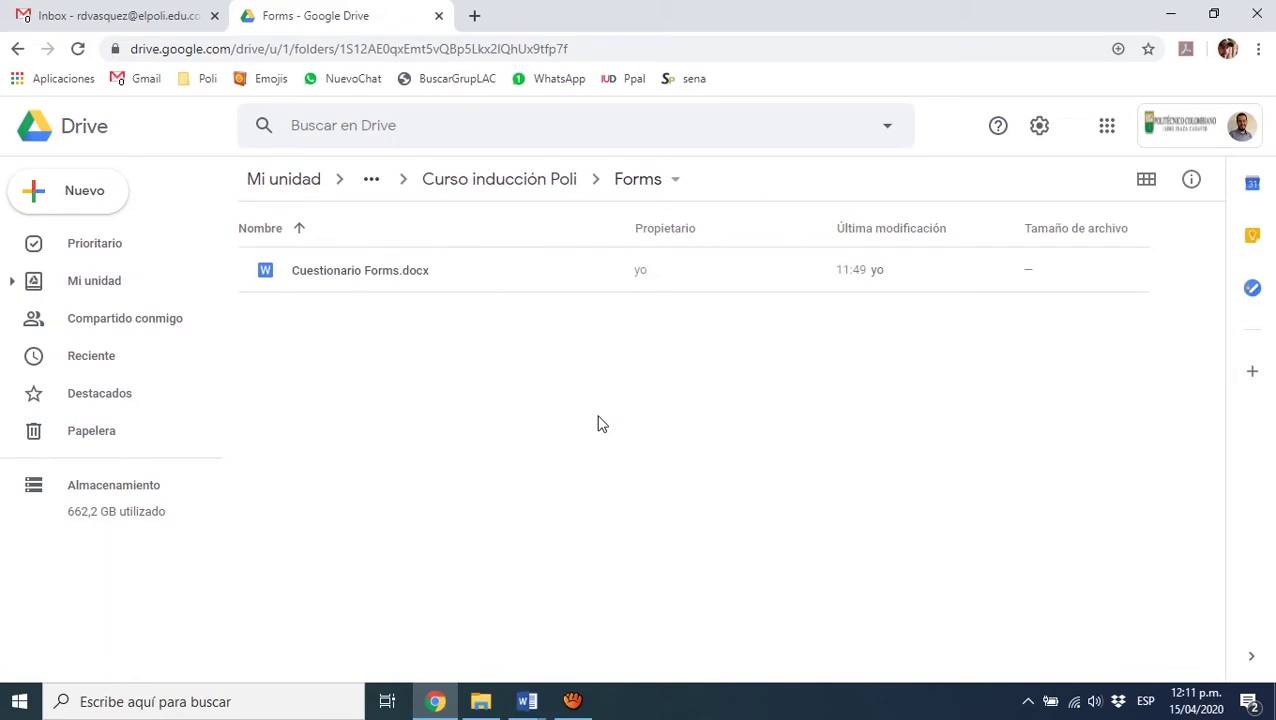
# Create a blank Google Forms form in the Forms folder
pyautogui.click(84, 204)
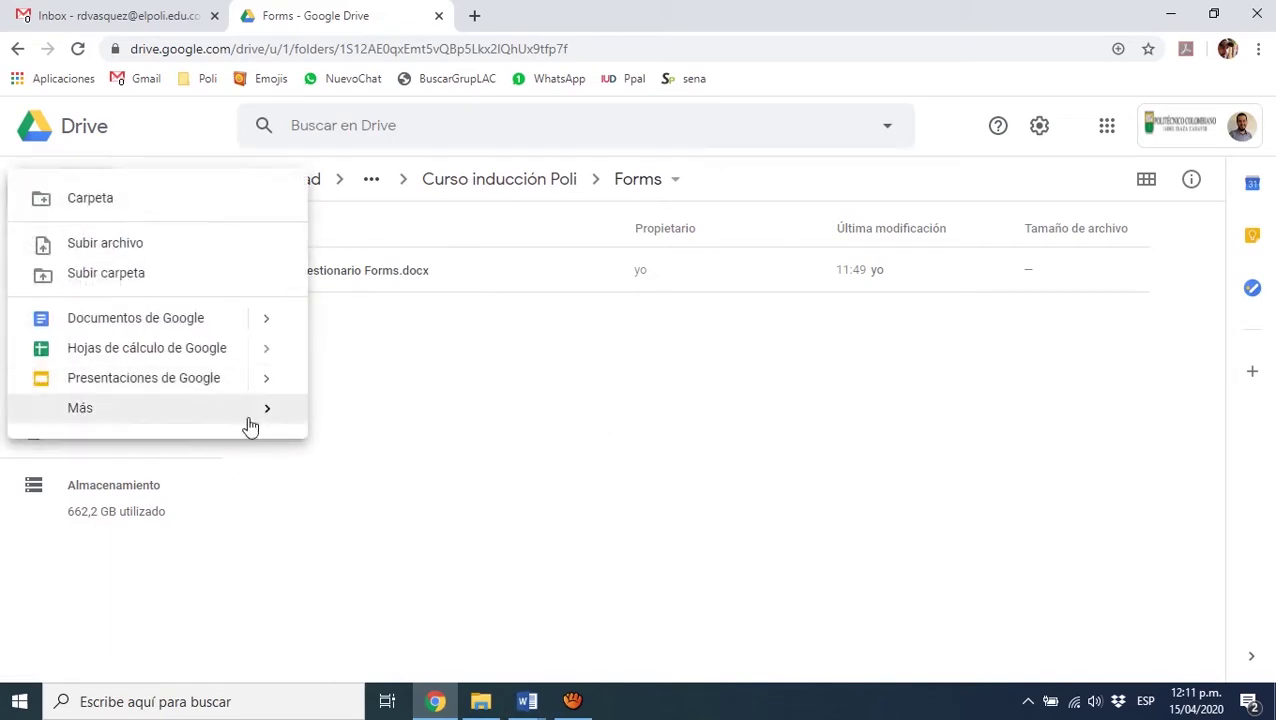
pyautogui.moveTo(268, 418)
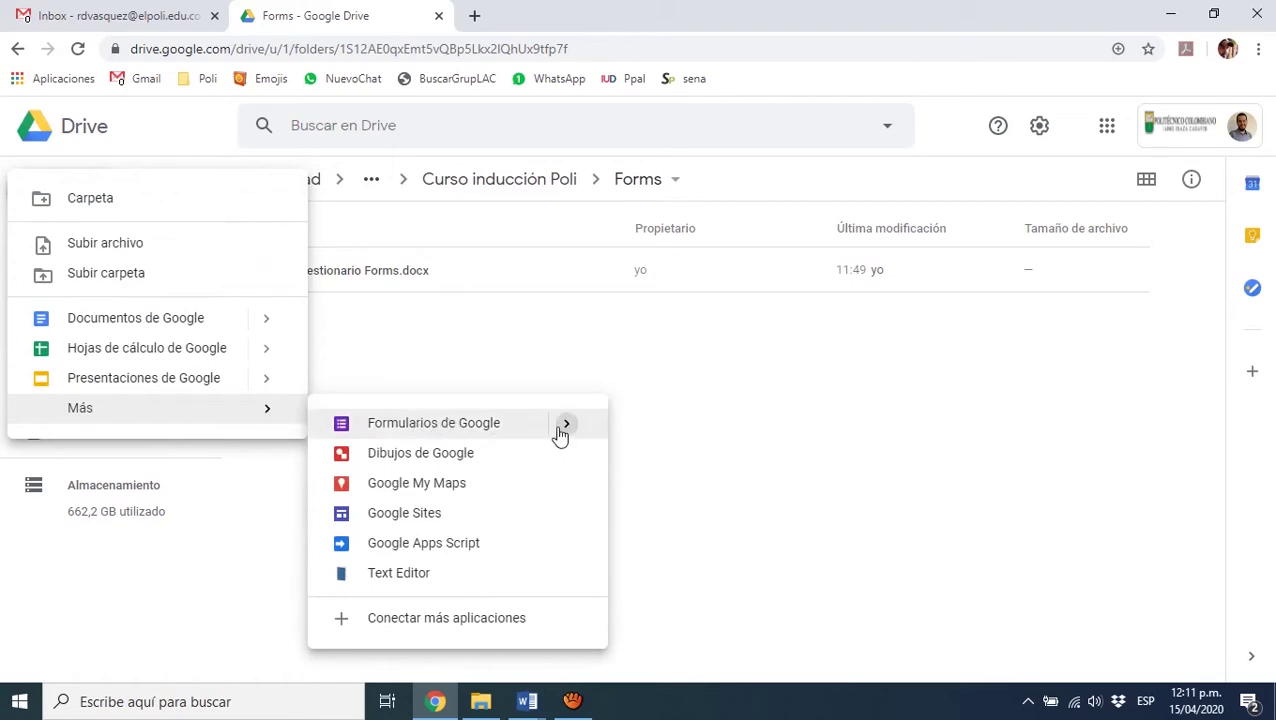
pyautogui.moveTo(566, 430)
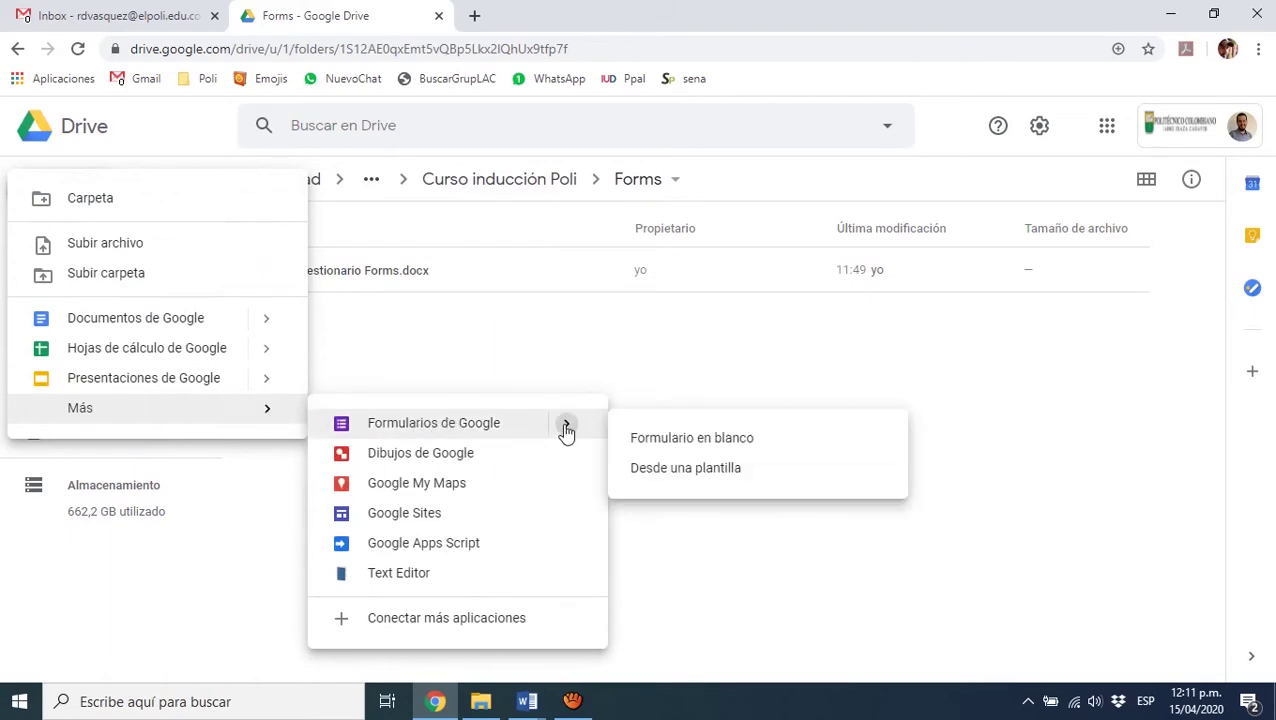
pyautogui.click(713, 449)
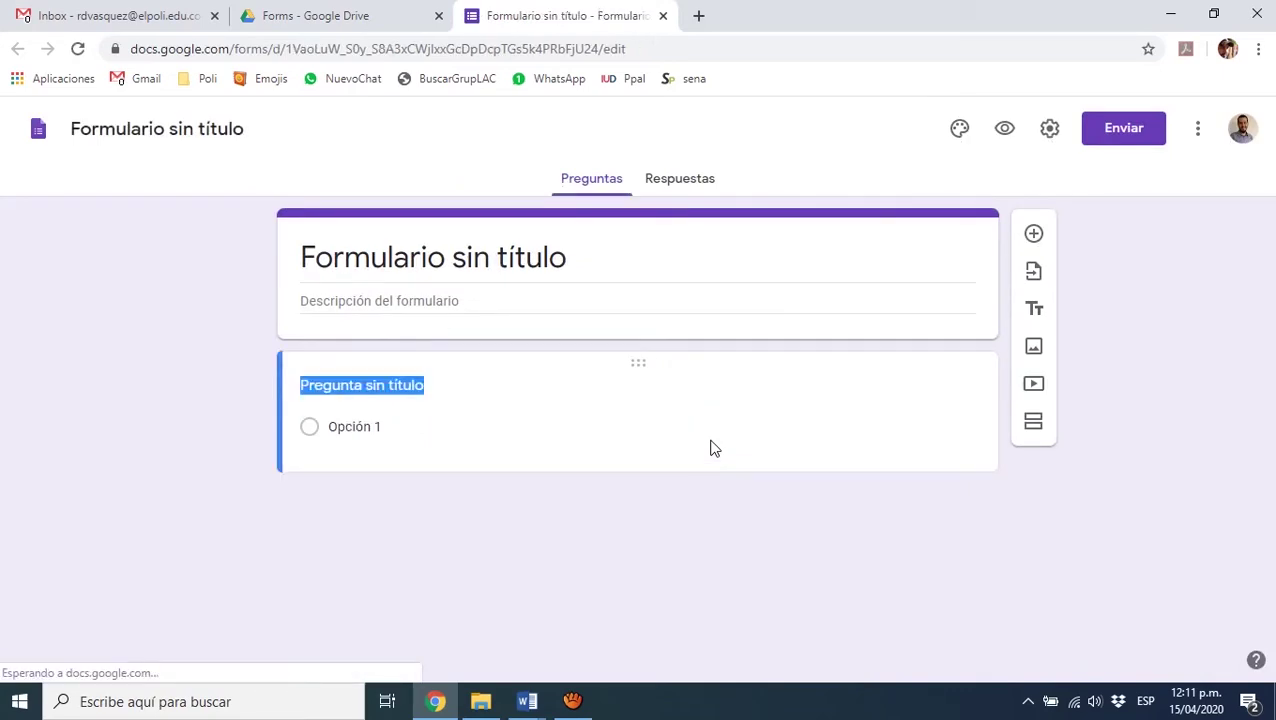
# Title the form "Encuesta" and enter the description "Encuesta para conocer información de los usuarios"
pyautogui.click(382, 262)
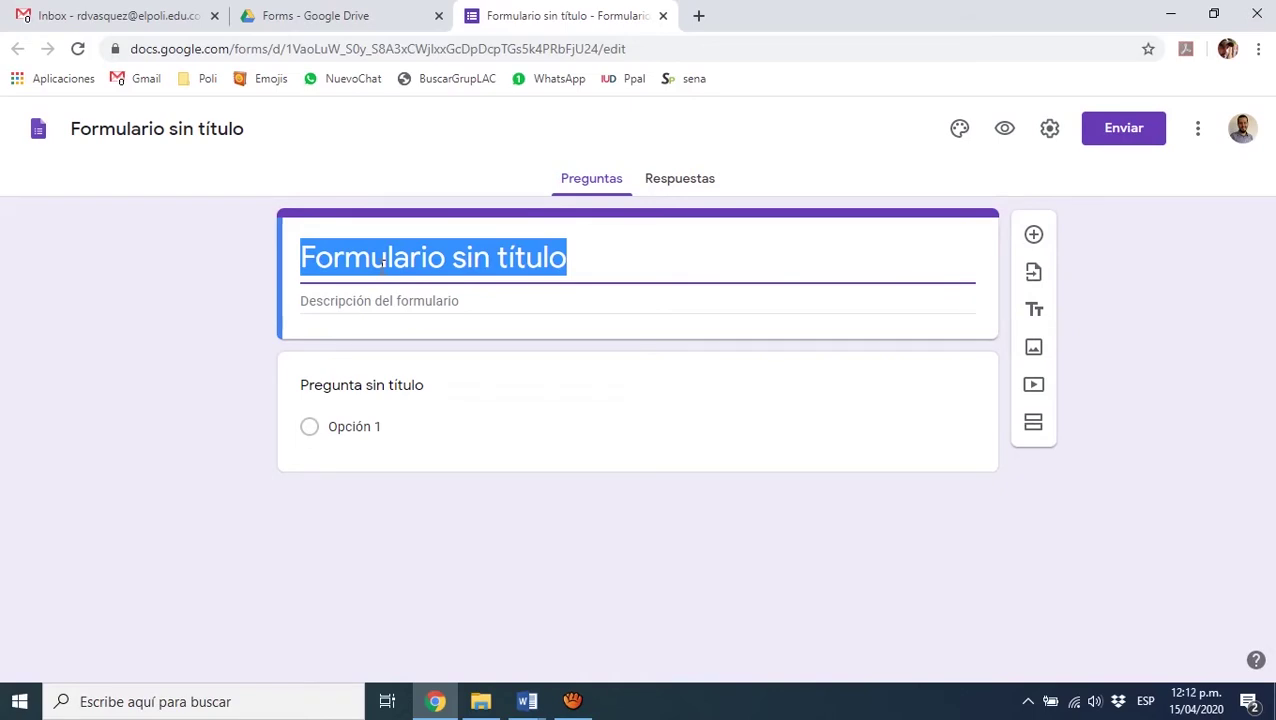
pyautogui.write('Encuesta')
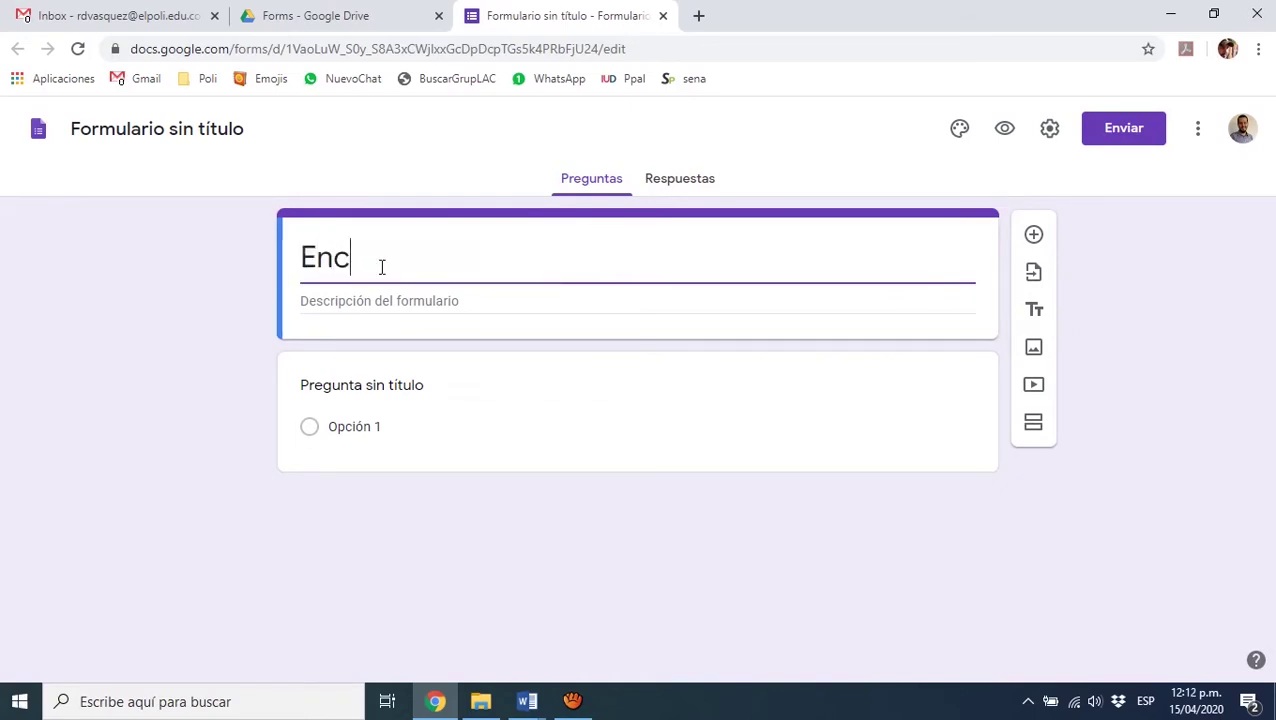
pyautogui.click(384, 309)
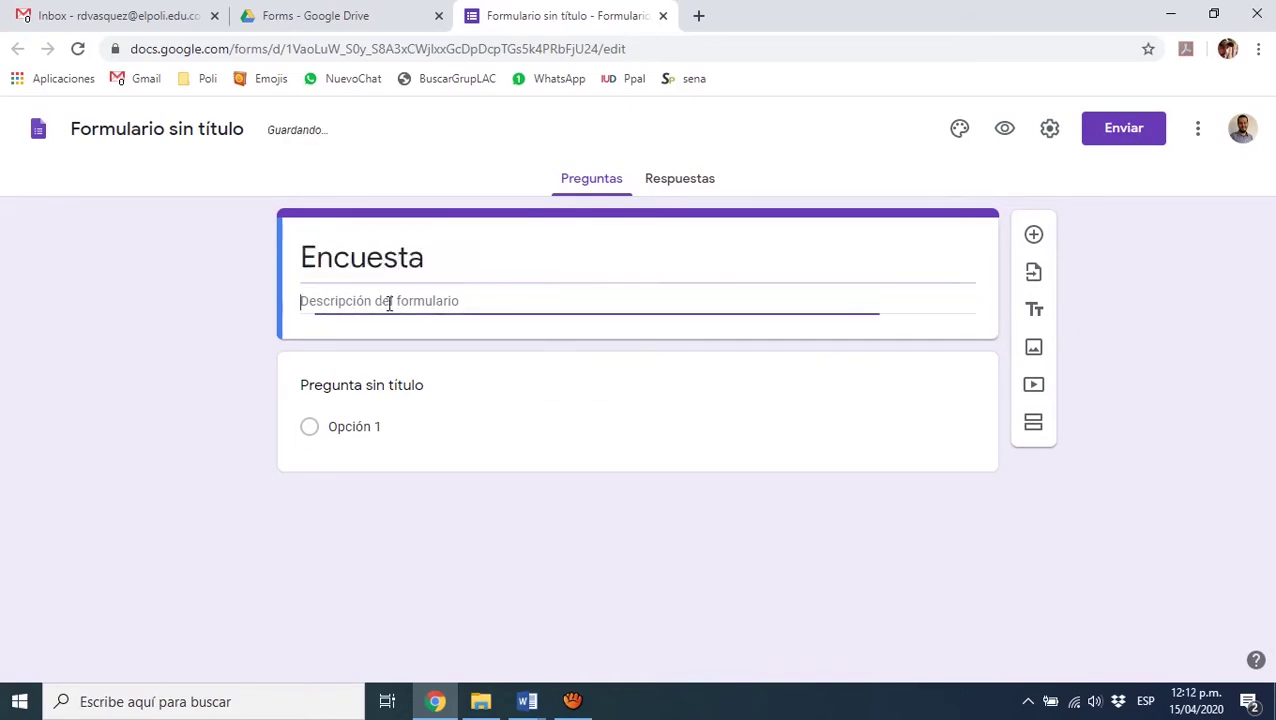
pyautogui.write('Encuesta para con')
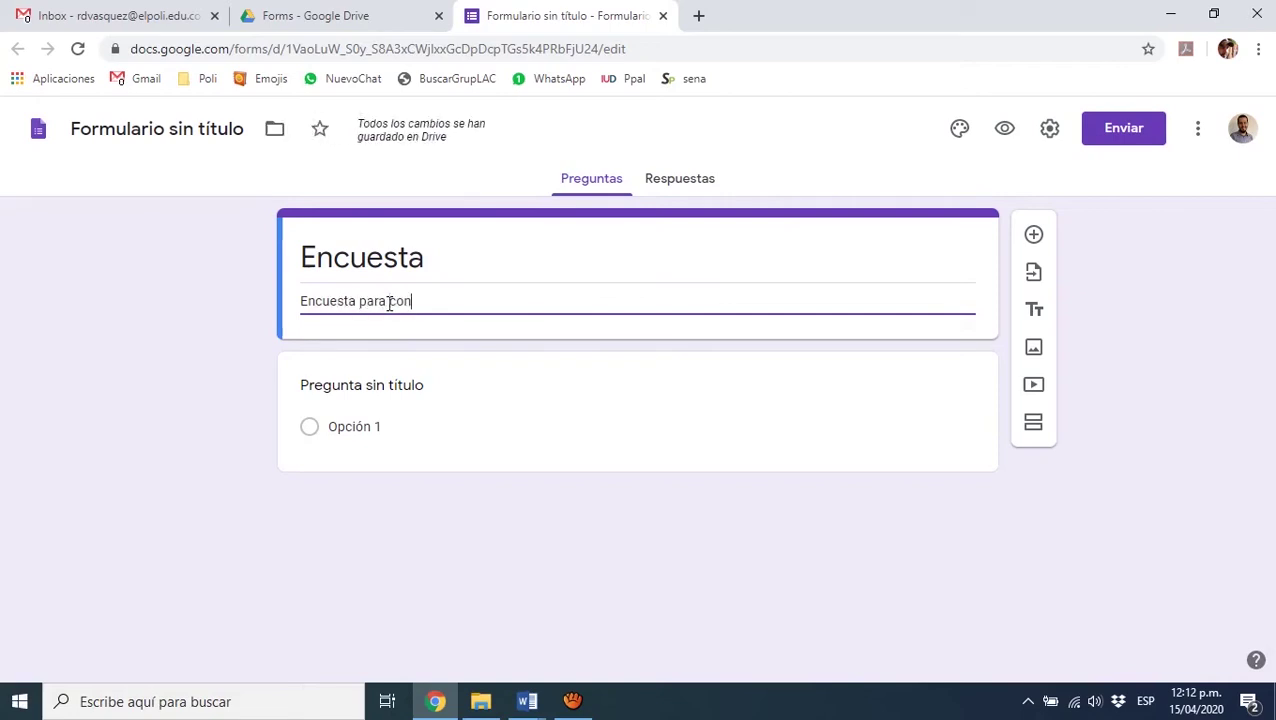
pyautogui.write('ocer información de los')
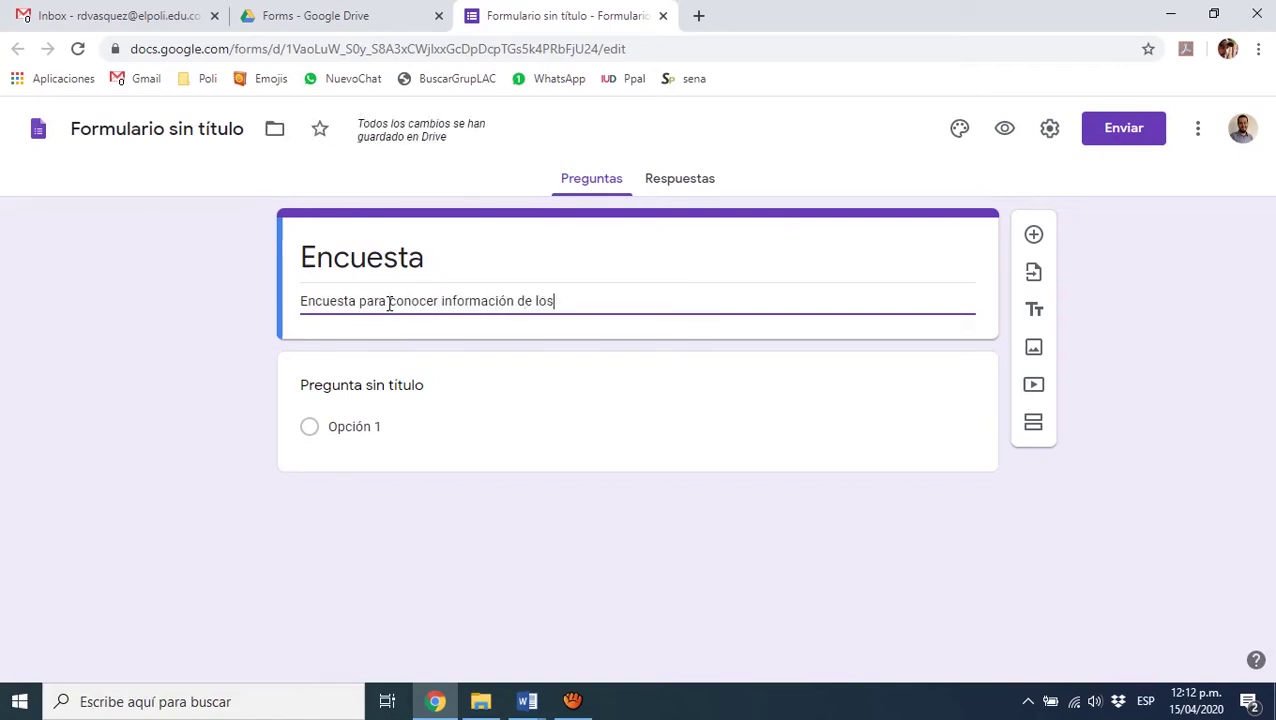
pyautogui.write(' usuarios')
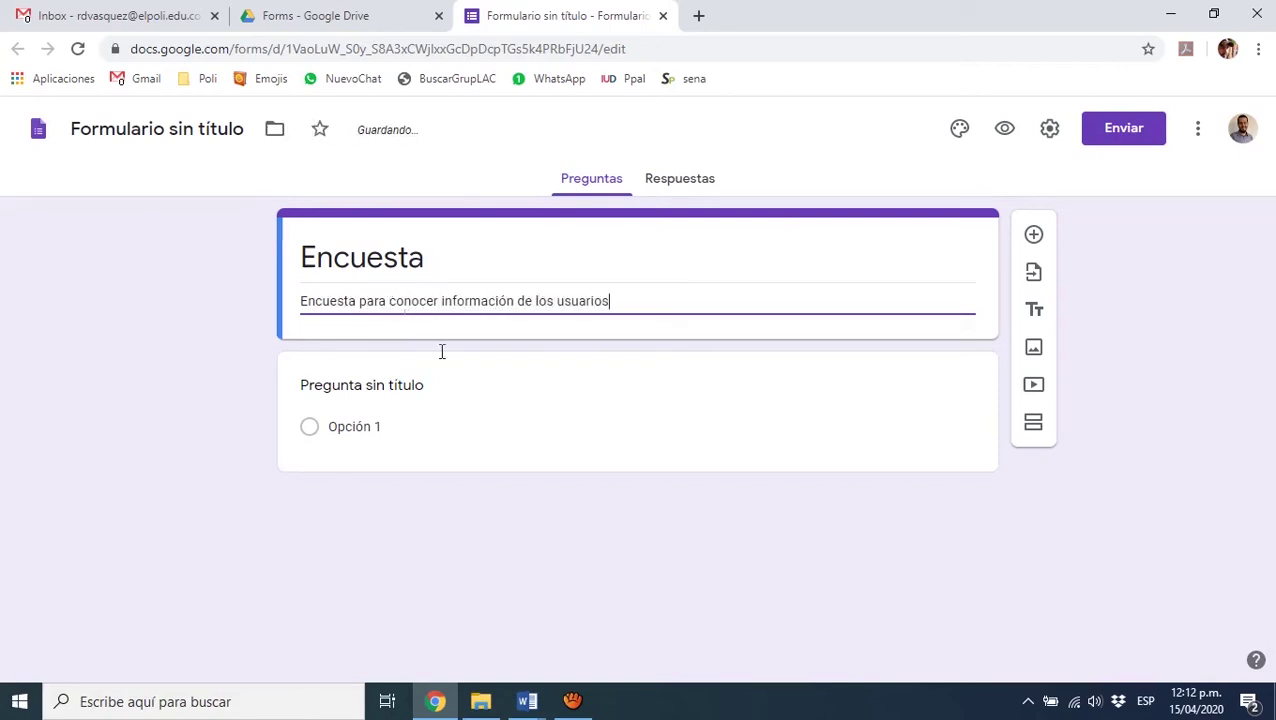
pyautogui.click(251, 305)
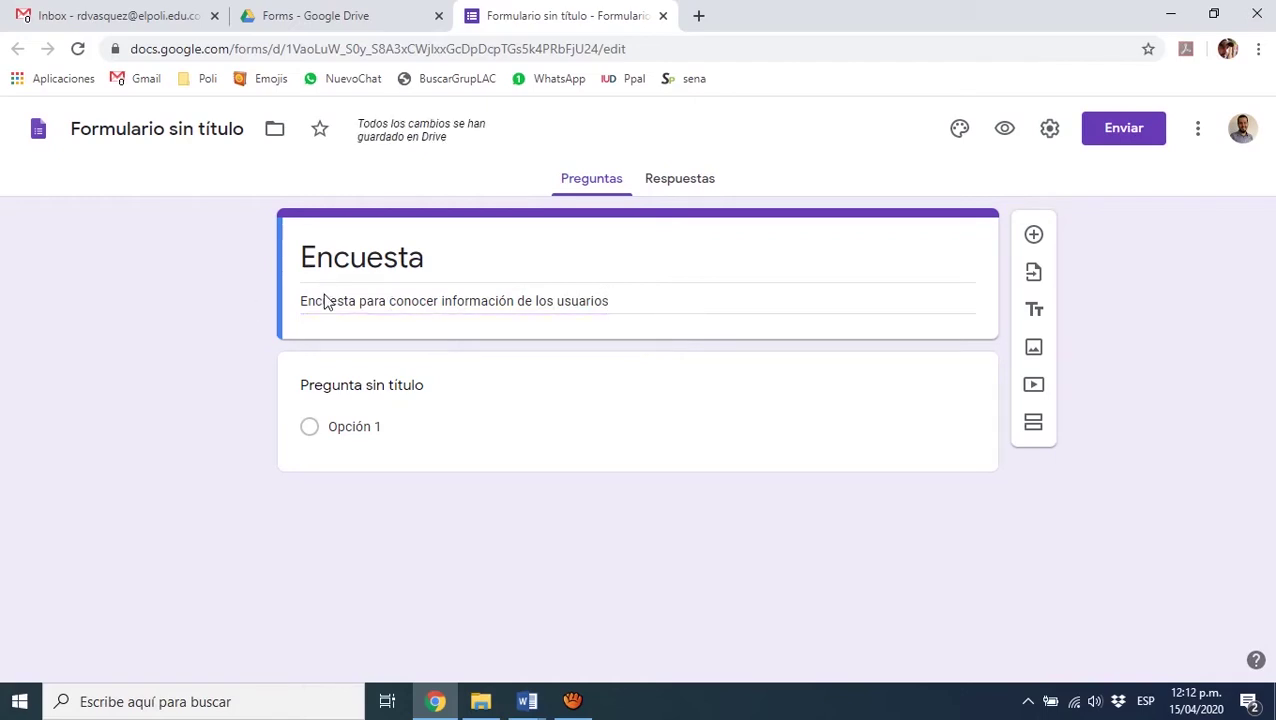
# Title the first question "Nombre" and set its type to Respuesta corta
pyautogui.click(333, 384)
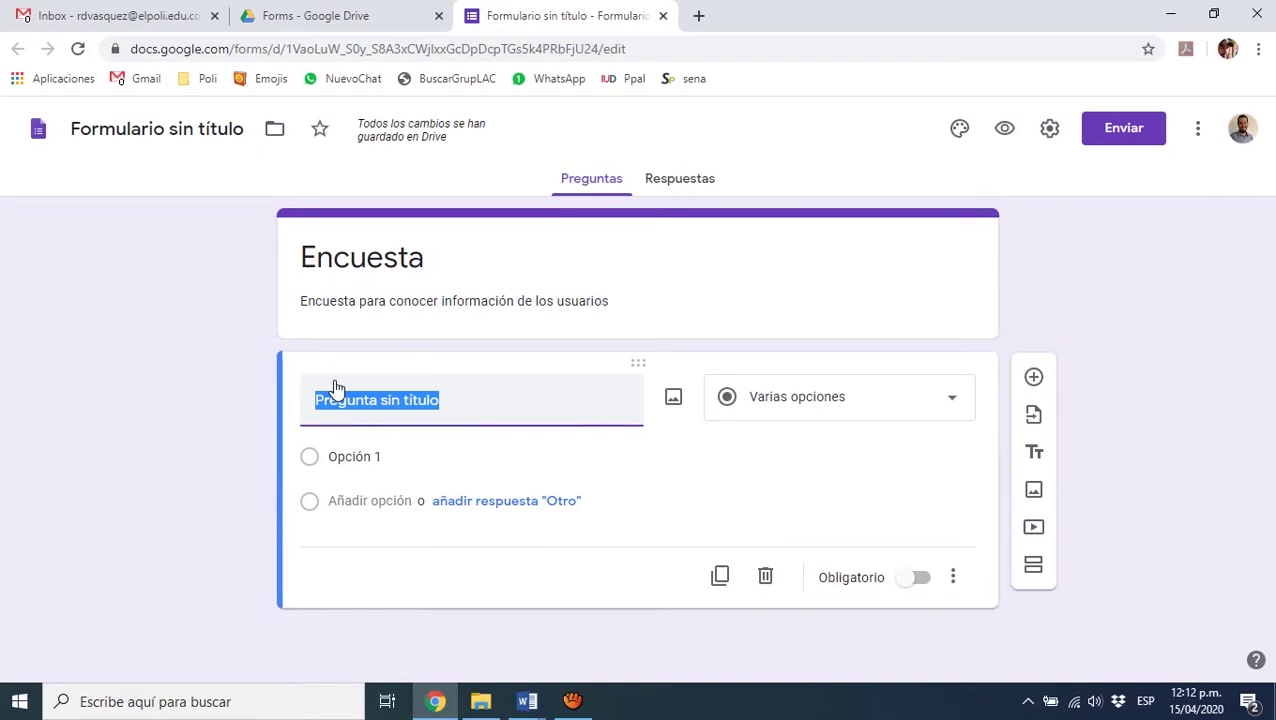
pyautogui.write('Nombre')
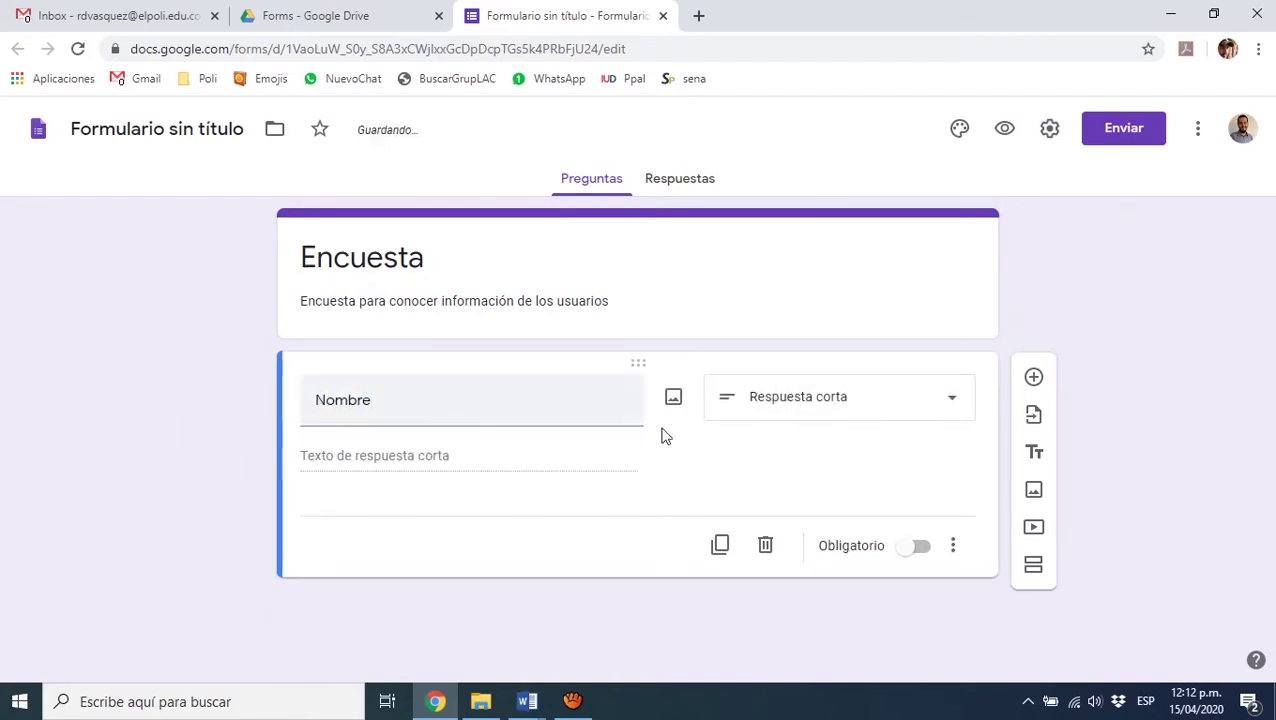
pyautogui.click(805, 410)
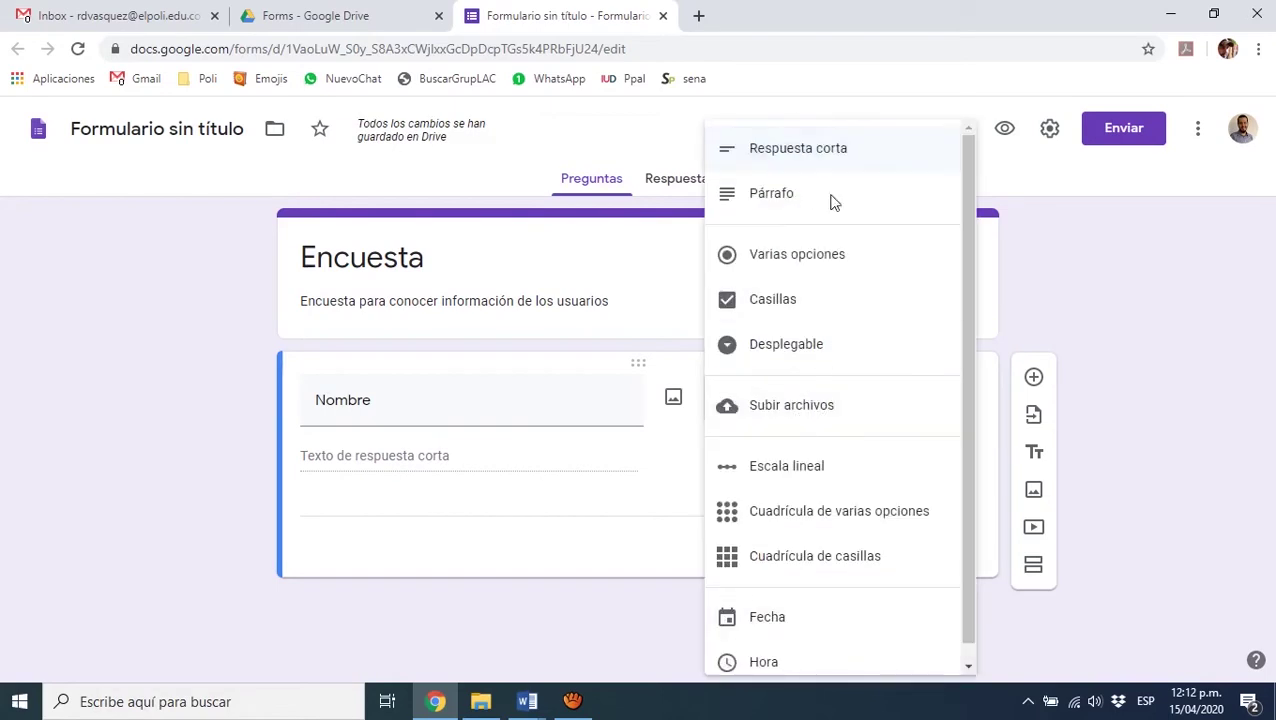
pyautogui.click(806, 150)
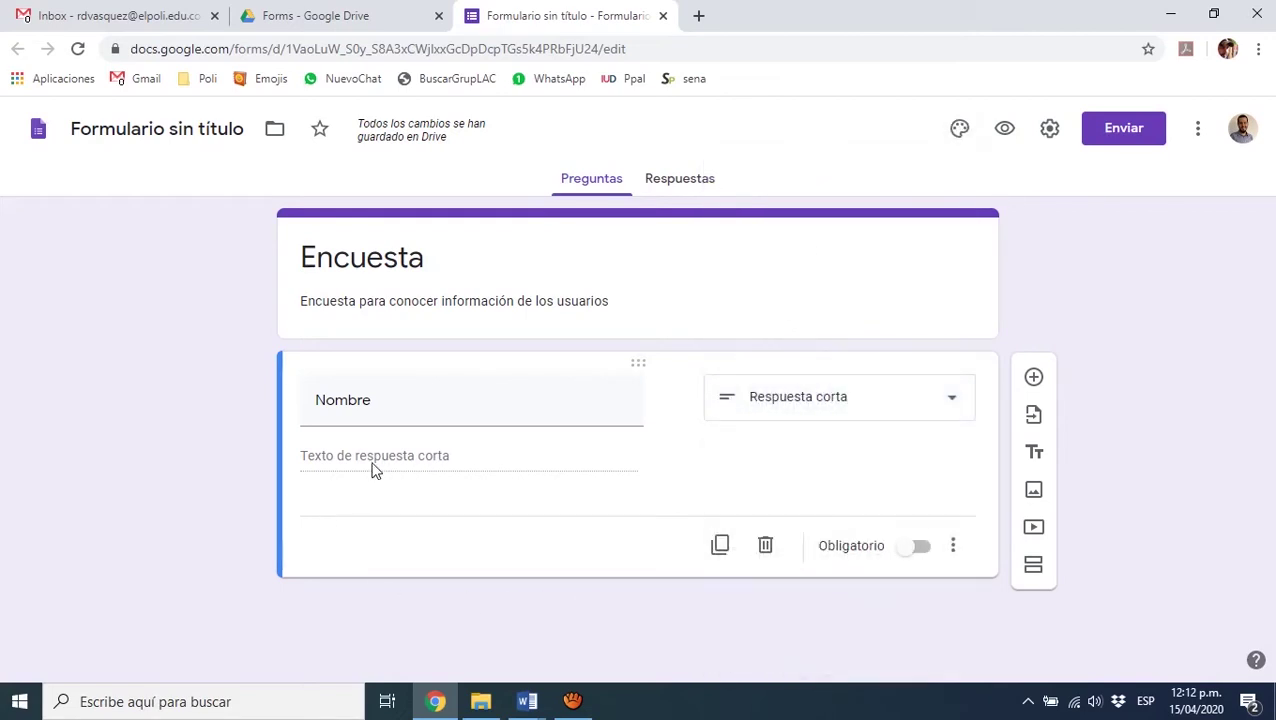
# Add the description "Por favor ingrese su nombre y apellidos completos" to the "Nombre" question
pyautogui.click(952, 545)
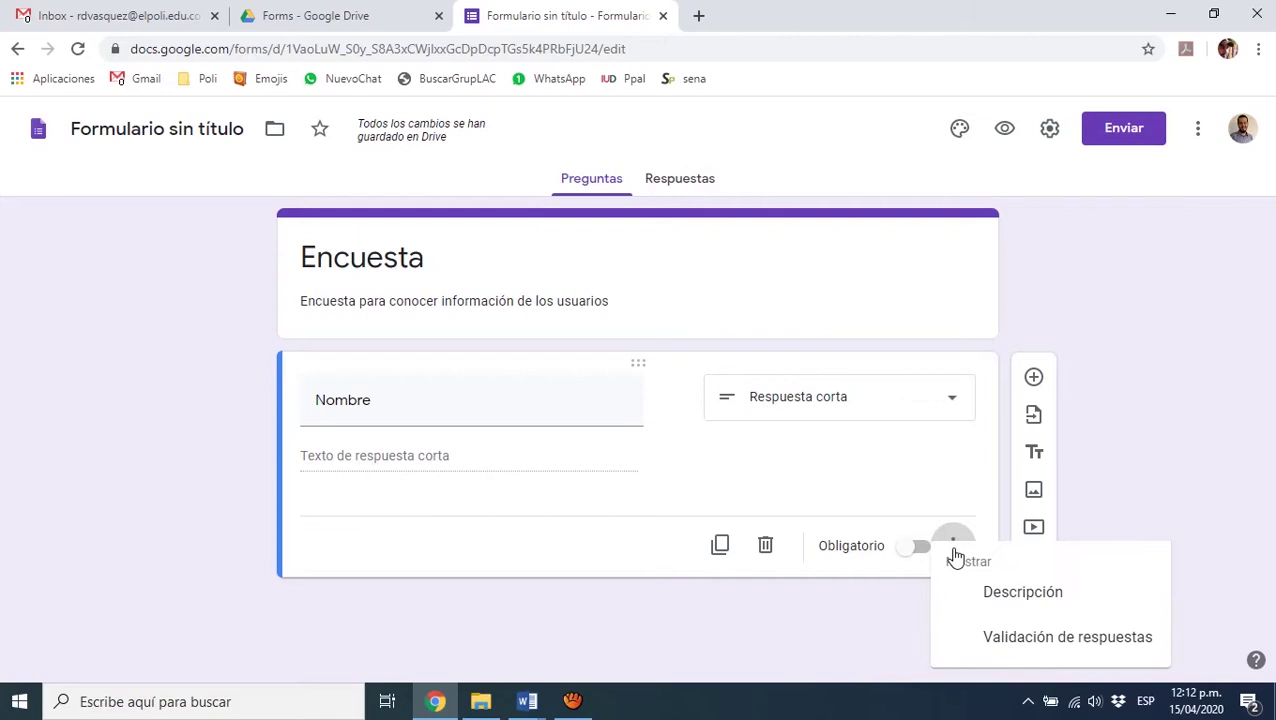
pyautogui.click(1000, 593)
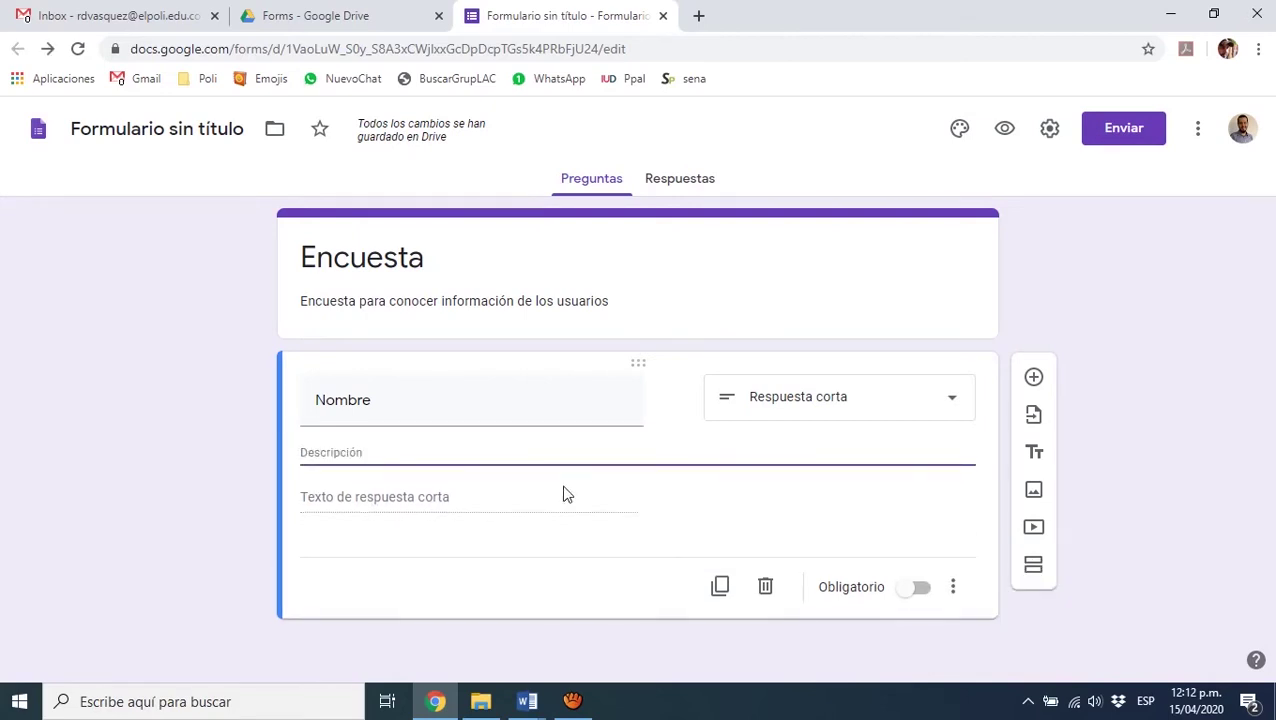
pyautogui.write('Por favor ingrese su nombre y a')
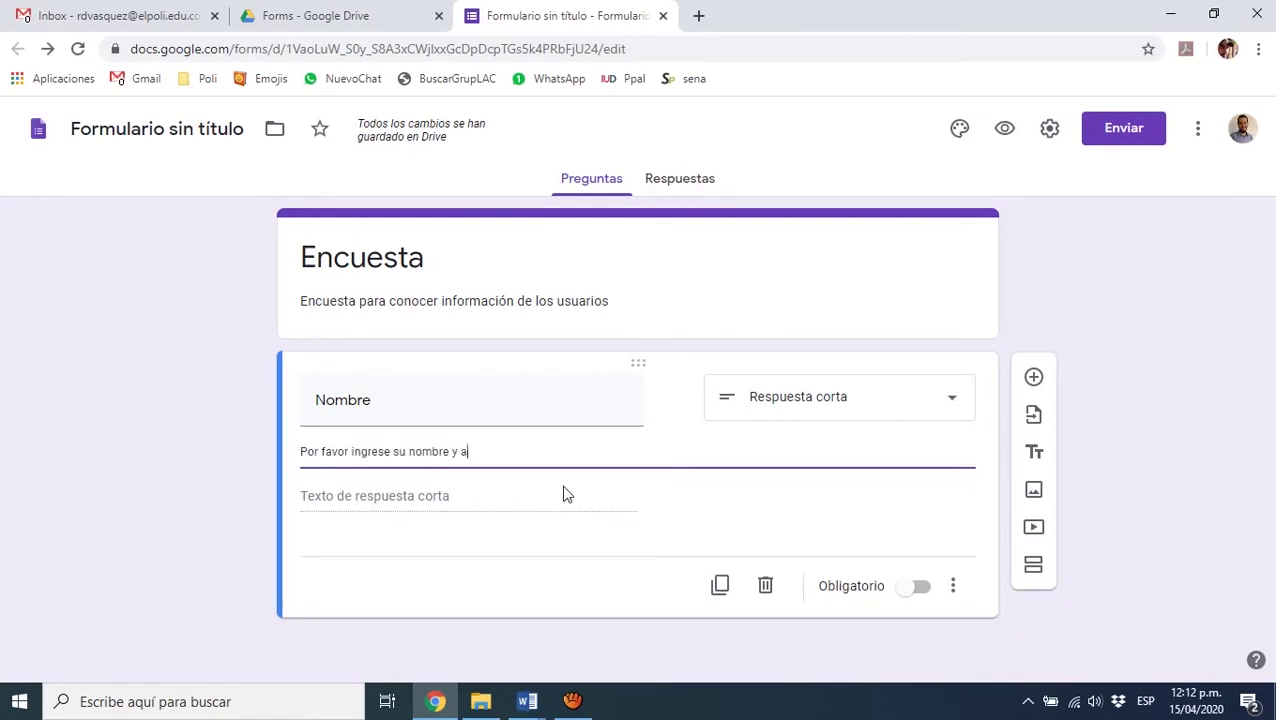
pyautogui.write('pellidos completos')
pyautogui.click(172, 468)
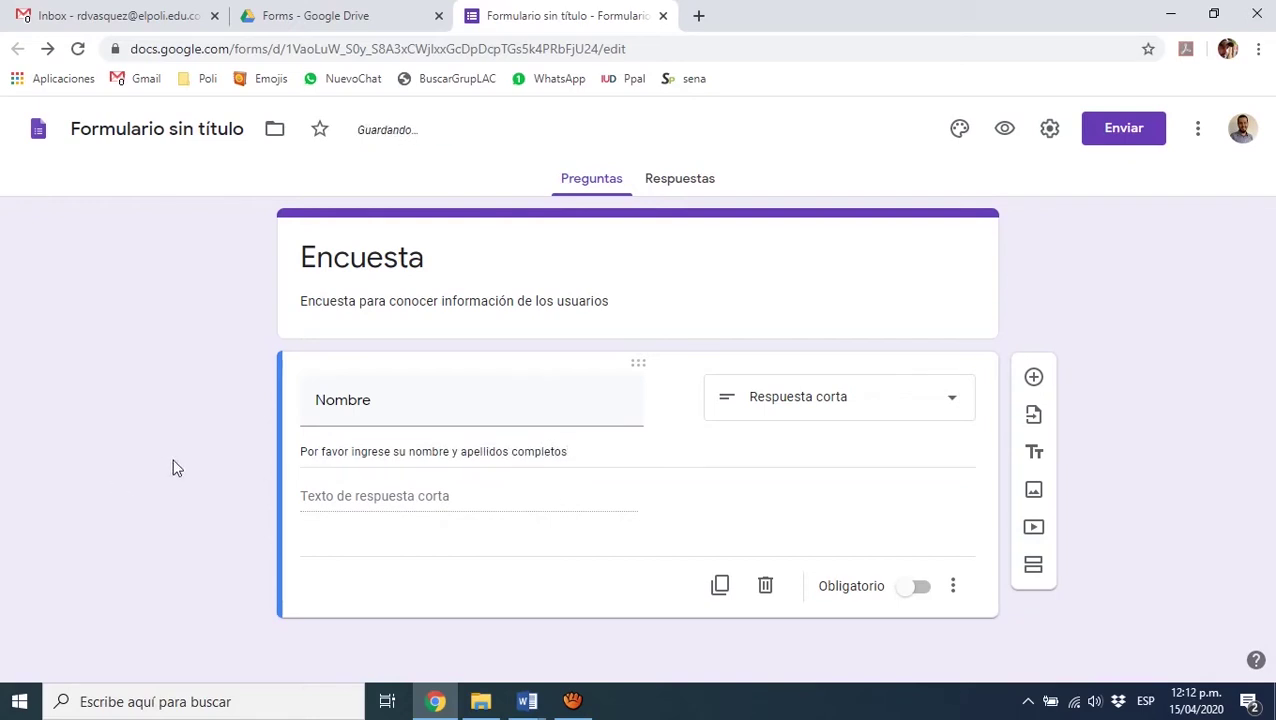
# Extend the first question's title to "Nombre completo" and make the question required
pyautogui.click(398, 394)
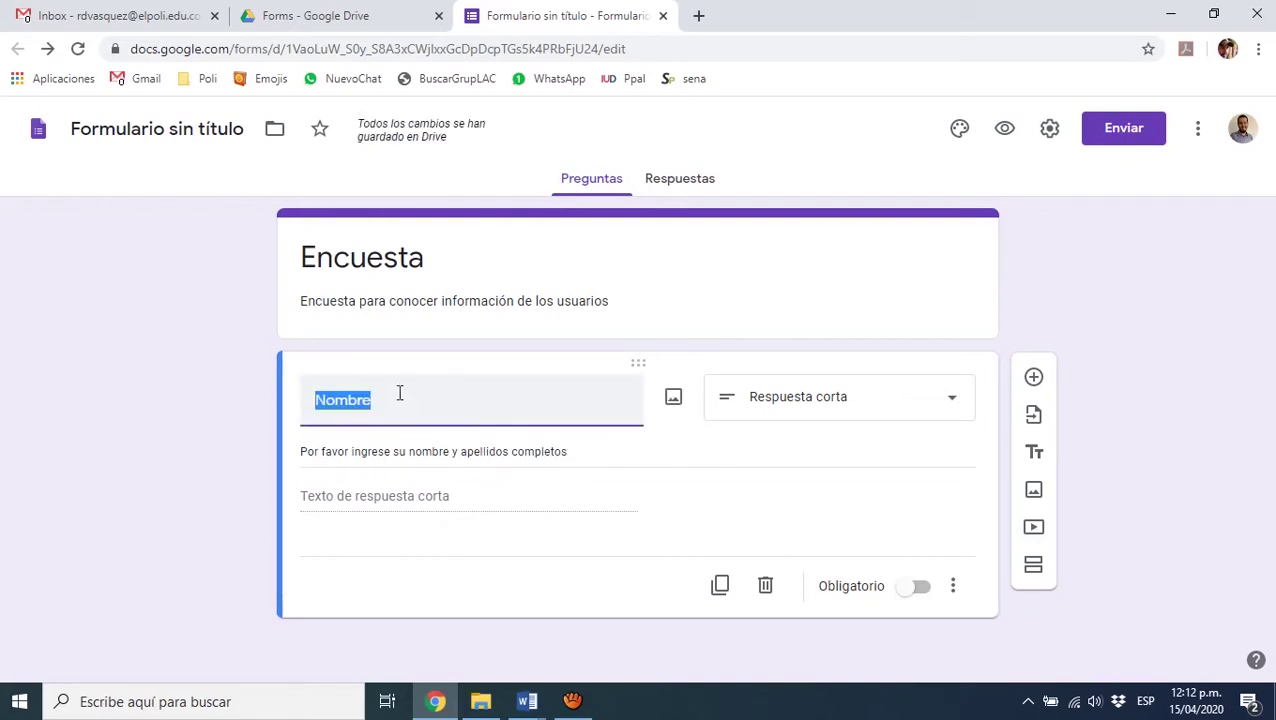
pyautogui.click(399, 393)
pyautogui.write('completo')
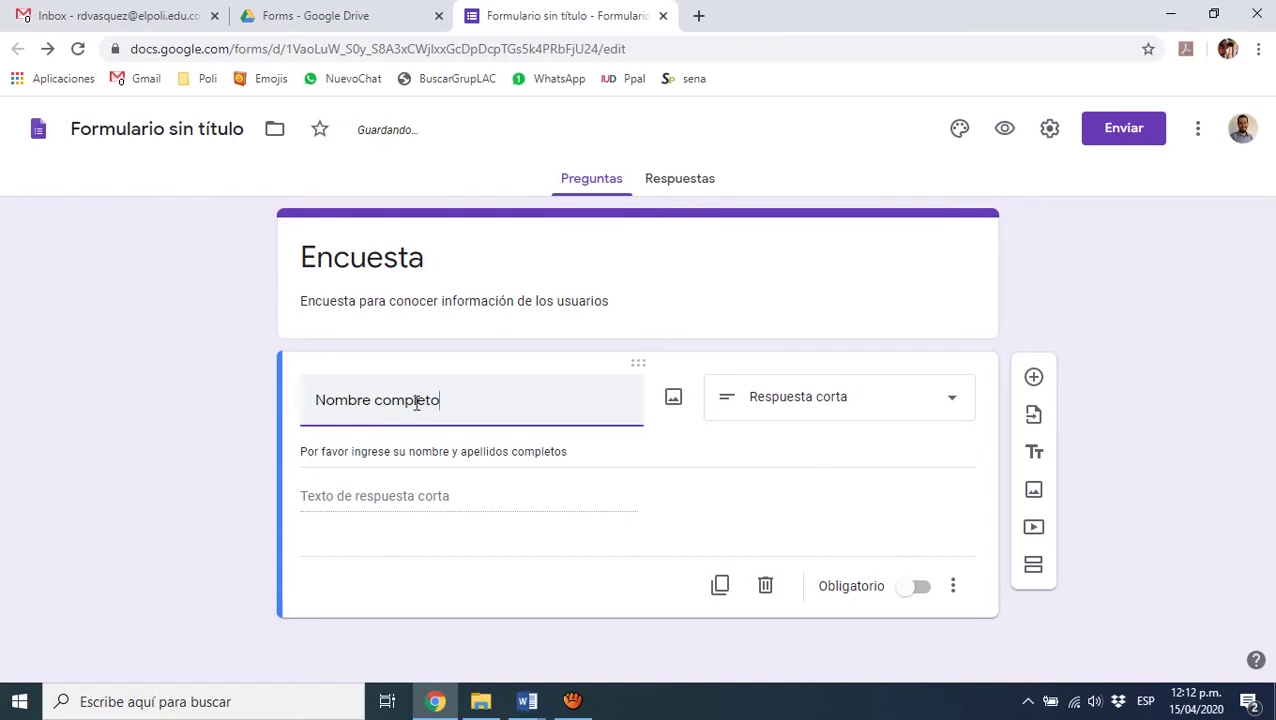
pyautogui.tripleClick(787, 467)
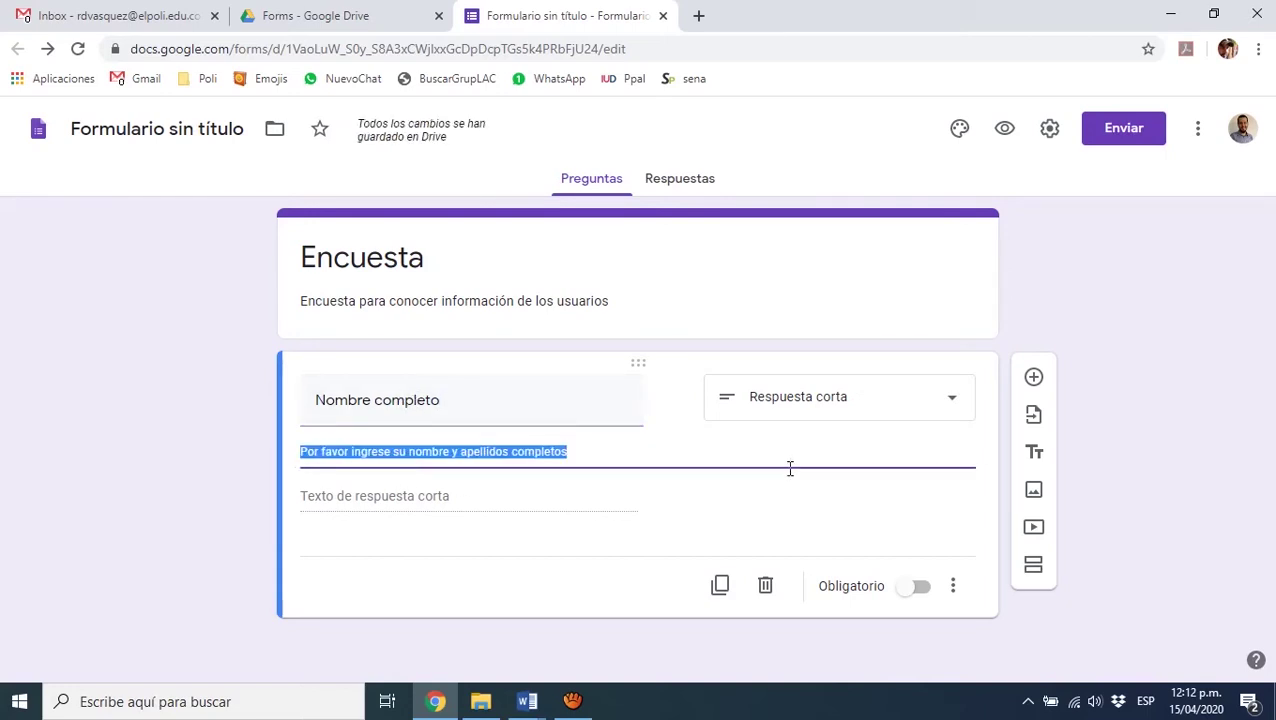
pyautogui.click(917, 591)
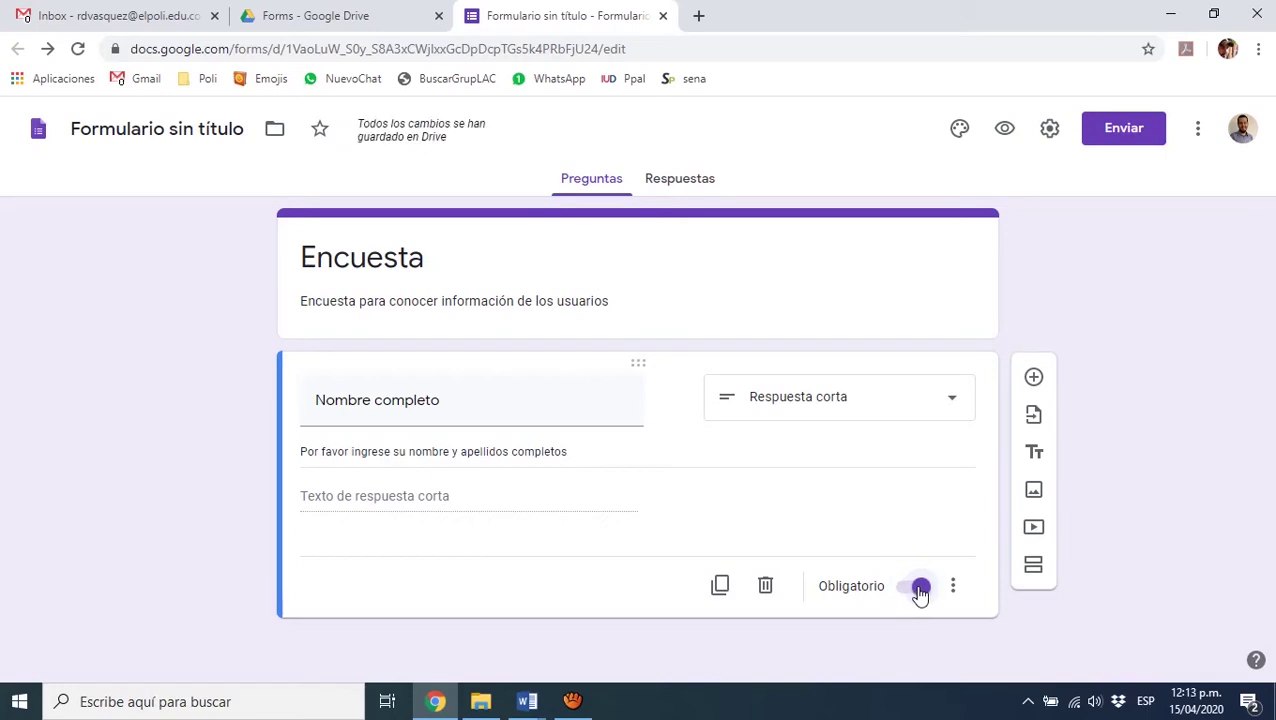
# Add a short-answer question titled "Barrio de residencia" below the name question
pyautogui.click(1040, 387)
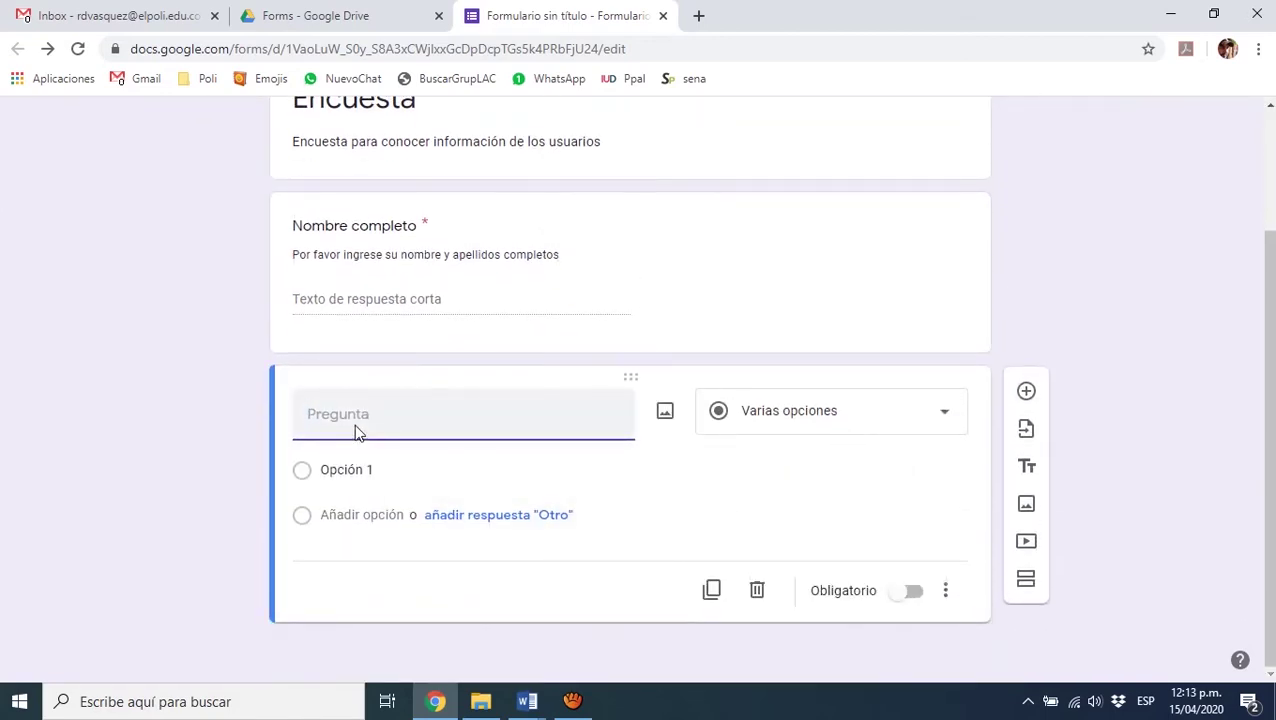
pyautogui.write('Barriod.e')
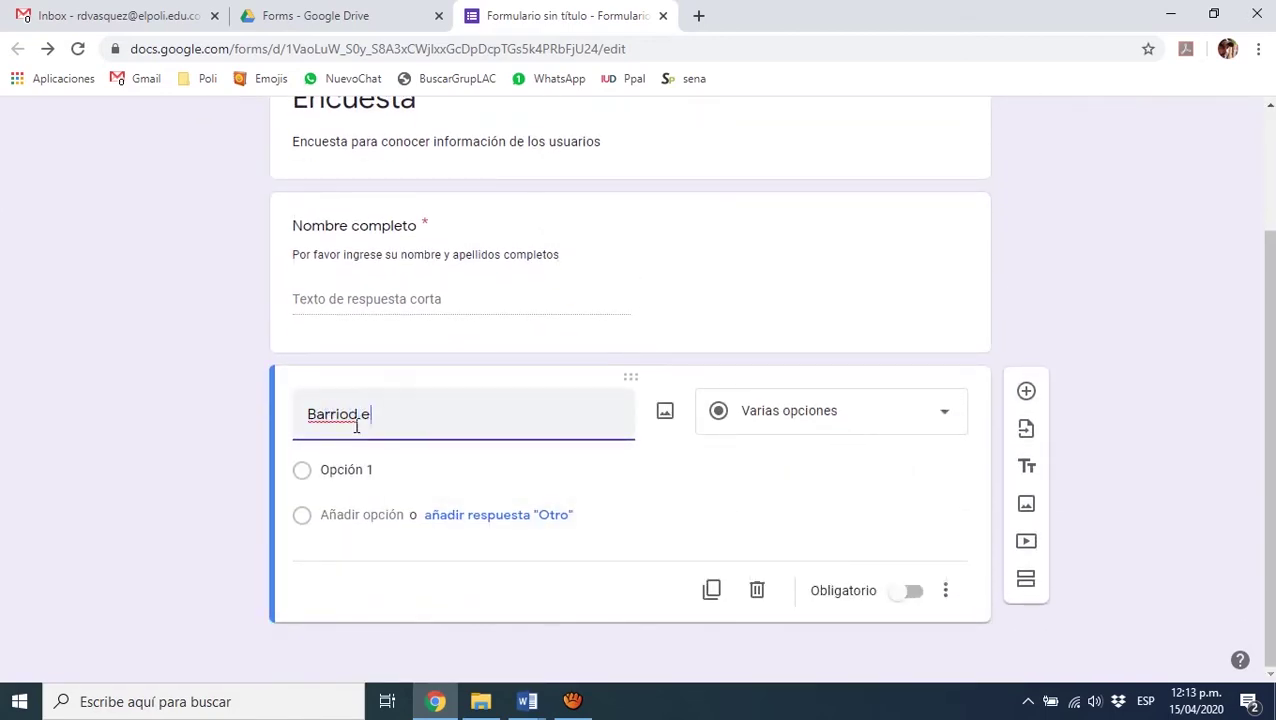
pyautogui.press('BackSpace')
pyautogui.press('BackSpace')
pyautogui.press('BackSpace')
pyautogui.write('de residencia')
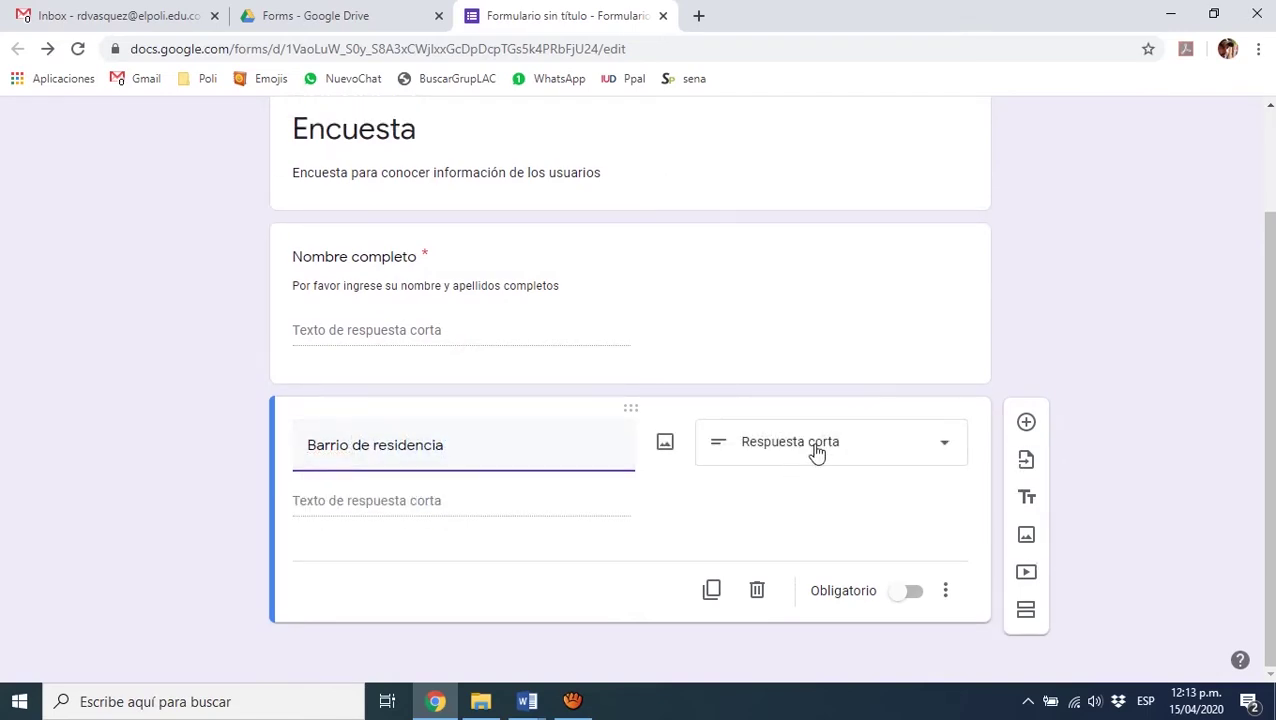
pyautogui.click(400, 512)
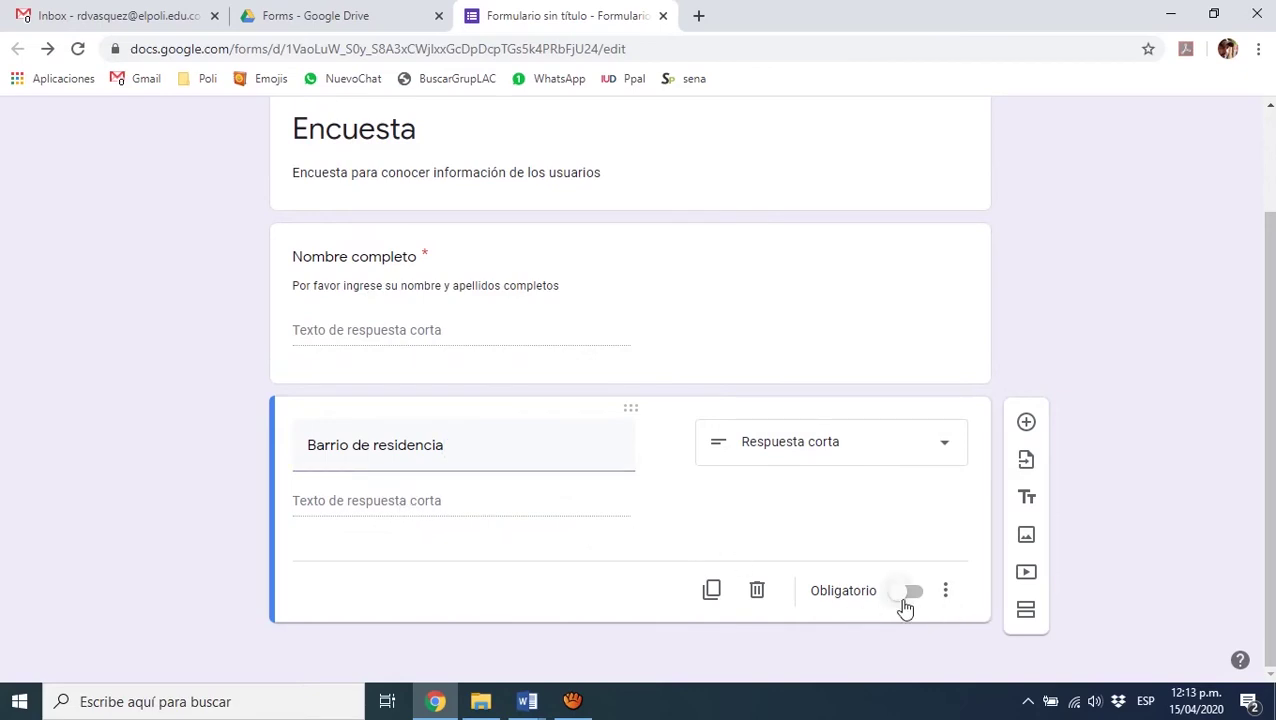
# Add a multiple-choice question titled "Rango de edad" below "Barrio de residencia"
pyautogui.click(1026, 422)
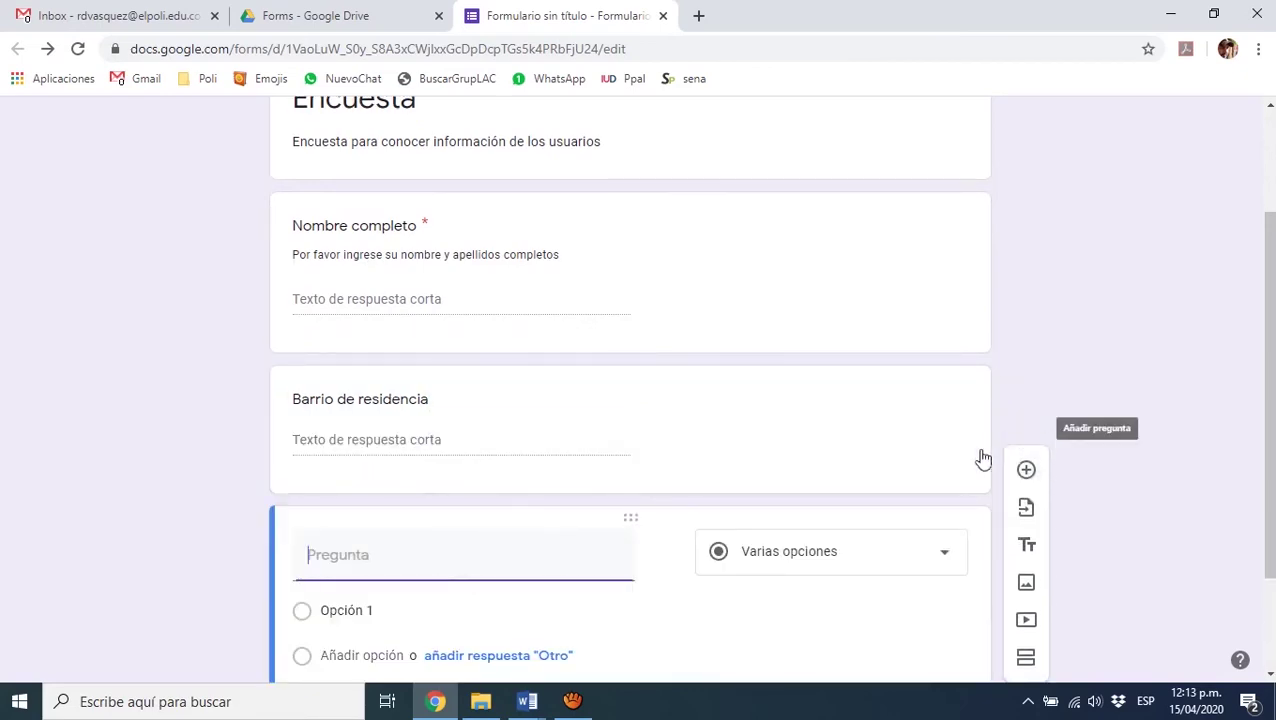
pyautogui.write('Edad')
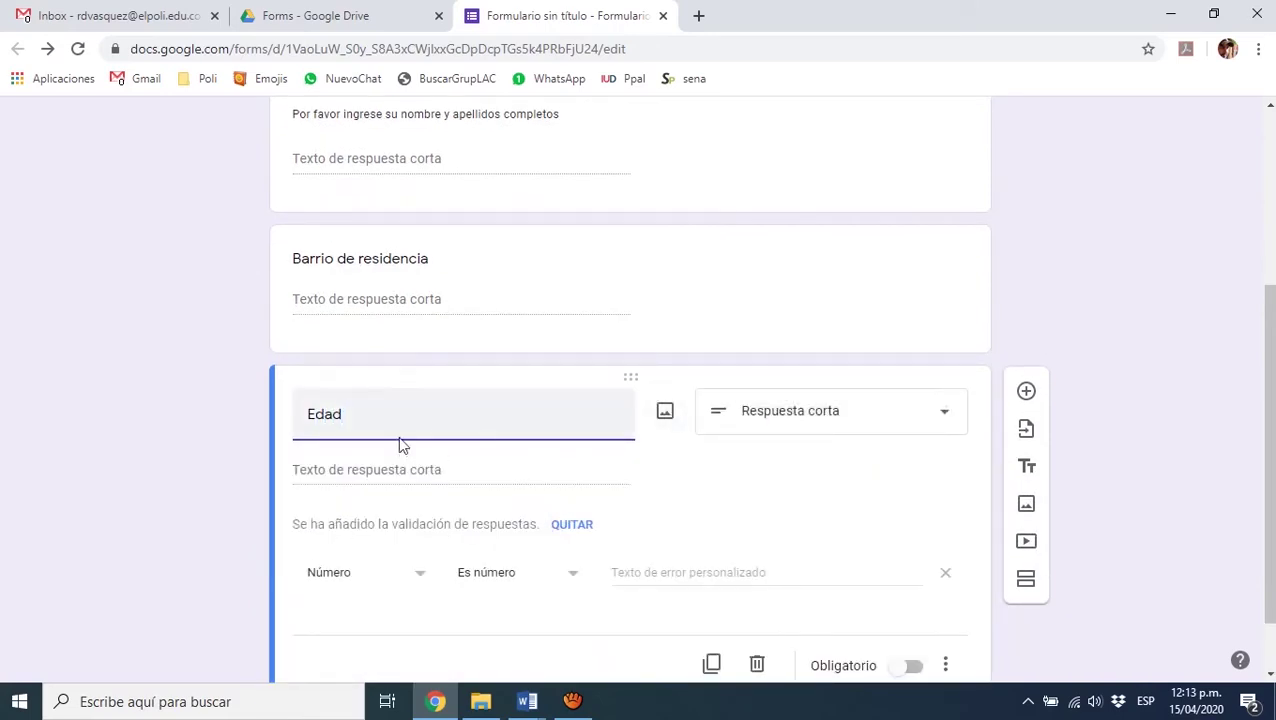
pyautogui.moveTo(399, 430); pyautogui.dragTo(205, 399)
pyautogui.write('Rango de edd')
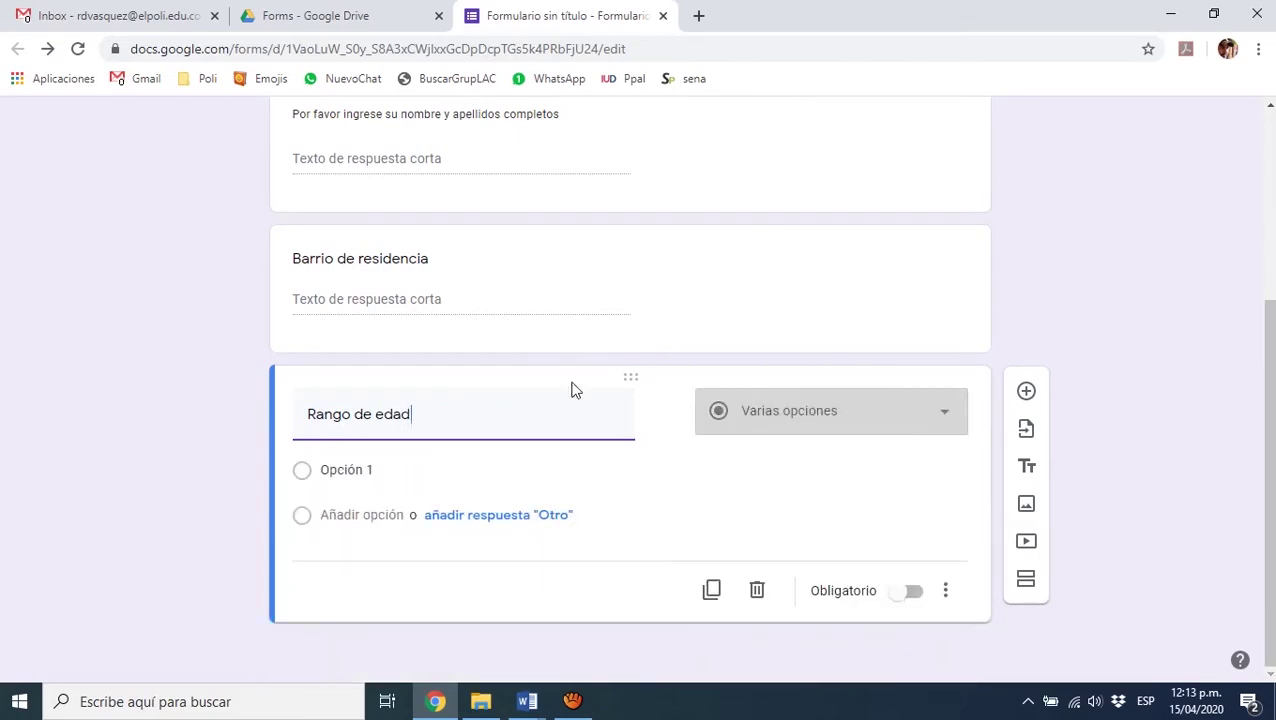
# Give "Rango de edad" the options 0-20, 20-40, 40-60 and "Más de 60", and make the question required
pyautogui.click(585, 470)
pyautogui.write('0-20')
pyautogui.click(596, 512)
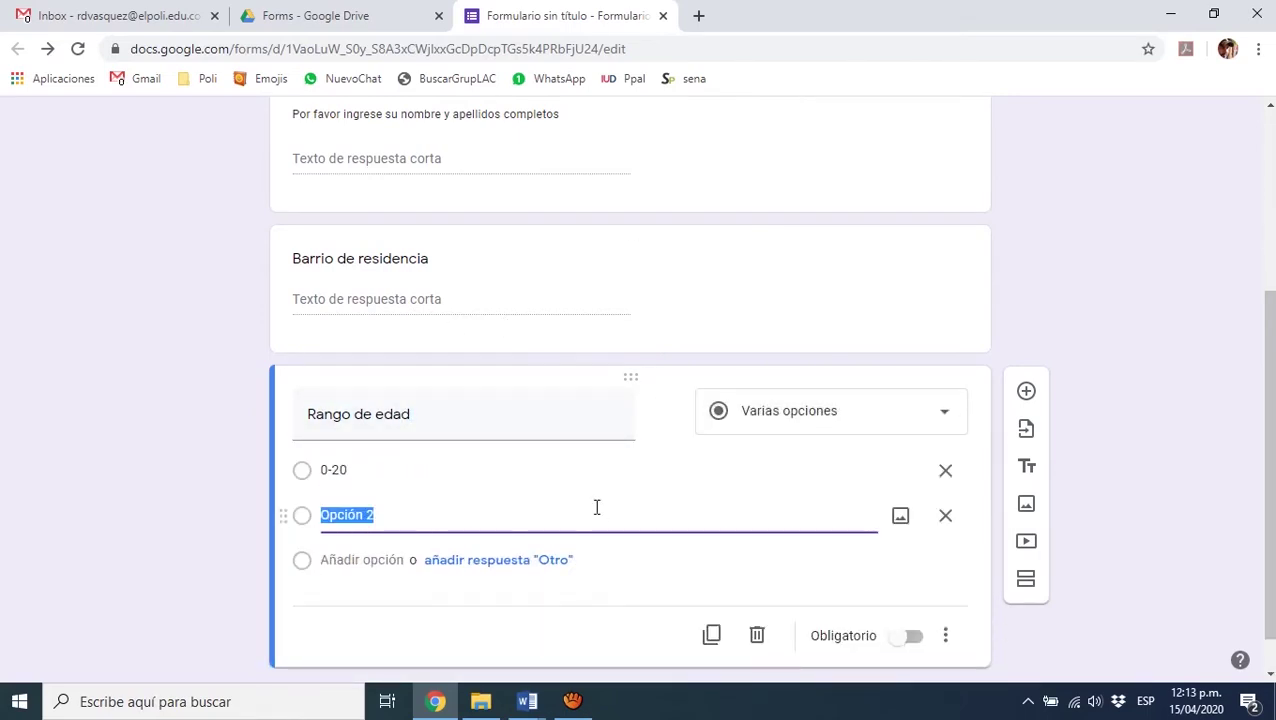
pyautogui.write('20-40')
pyautogui.press('Return')
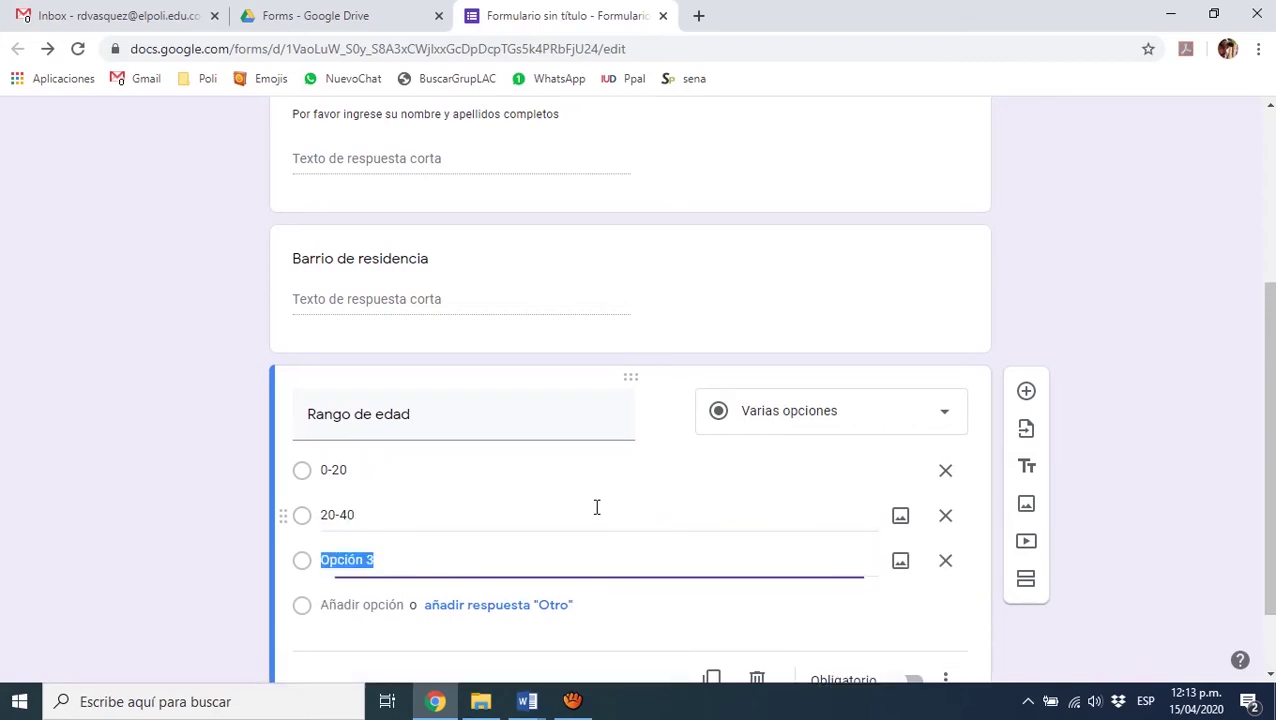
pyautogui.write('40-60')
pyautogui.press('Return')
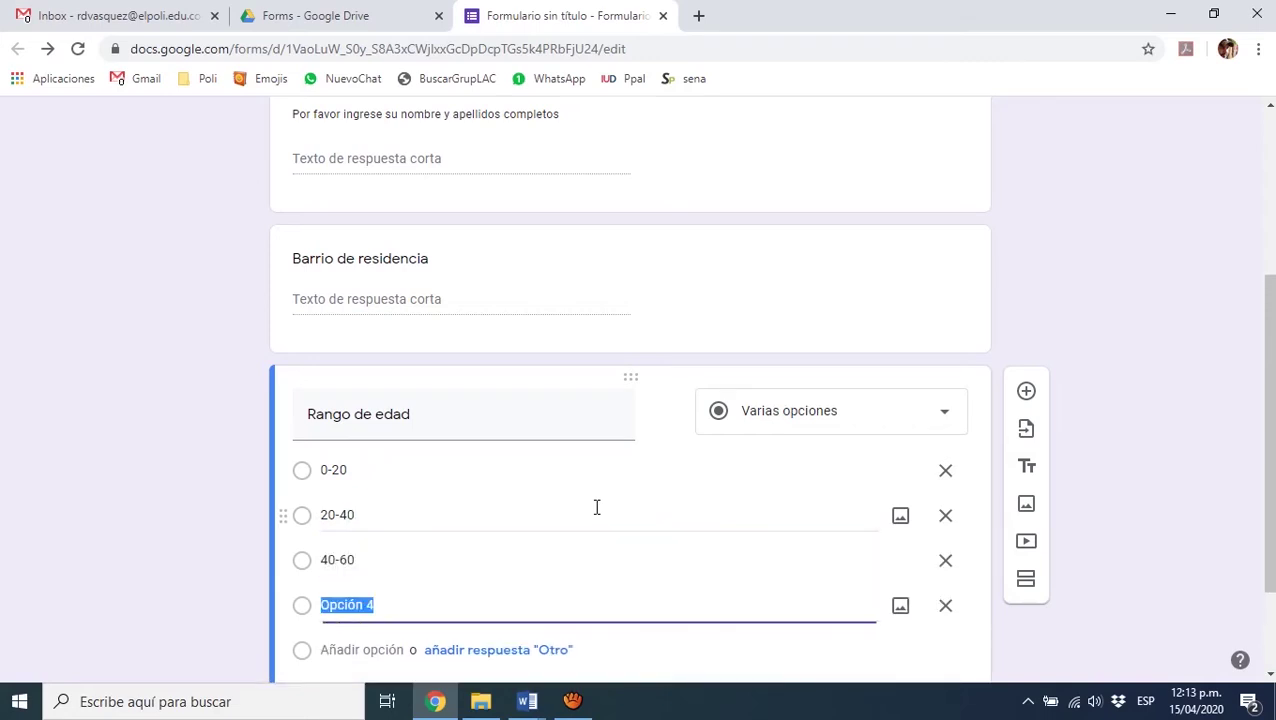
pyautogui.write('Más de 60')
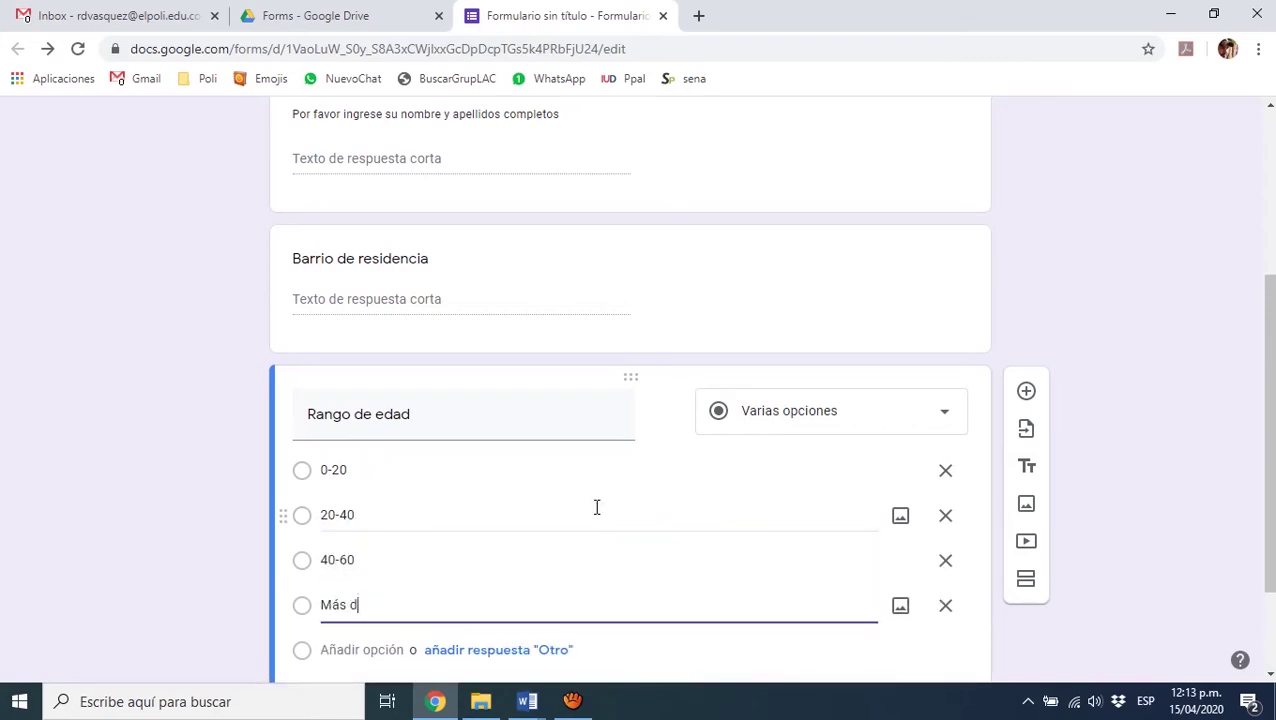
pyautogui.click(91, 501)
pyautogui.scroll(-2, 245, 364)
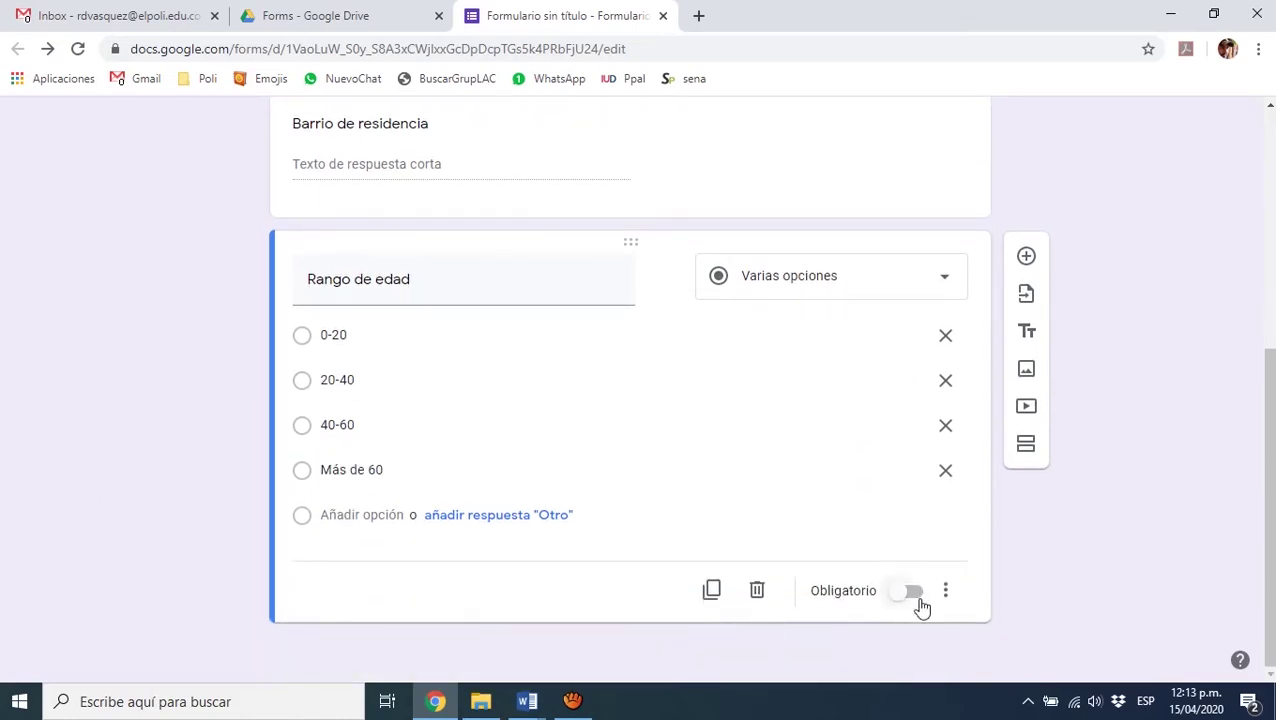
pyautogui.click(912, 592)
# Add a dropdown (Desplegable) question titled "¿Está recibiendo actualmente un subsidio?" below "Rango de edad"
pyautogui.click(1026, 257)
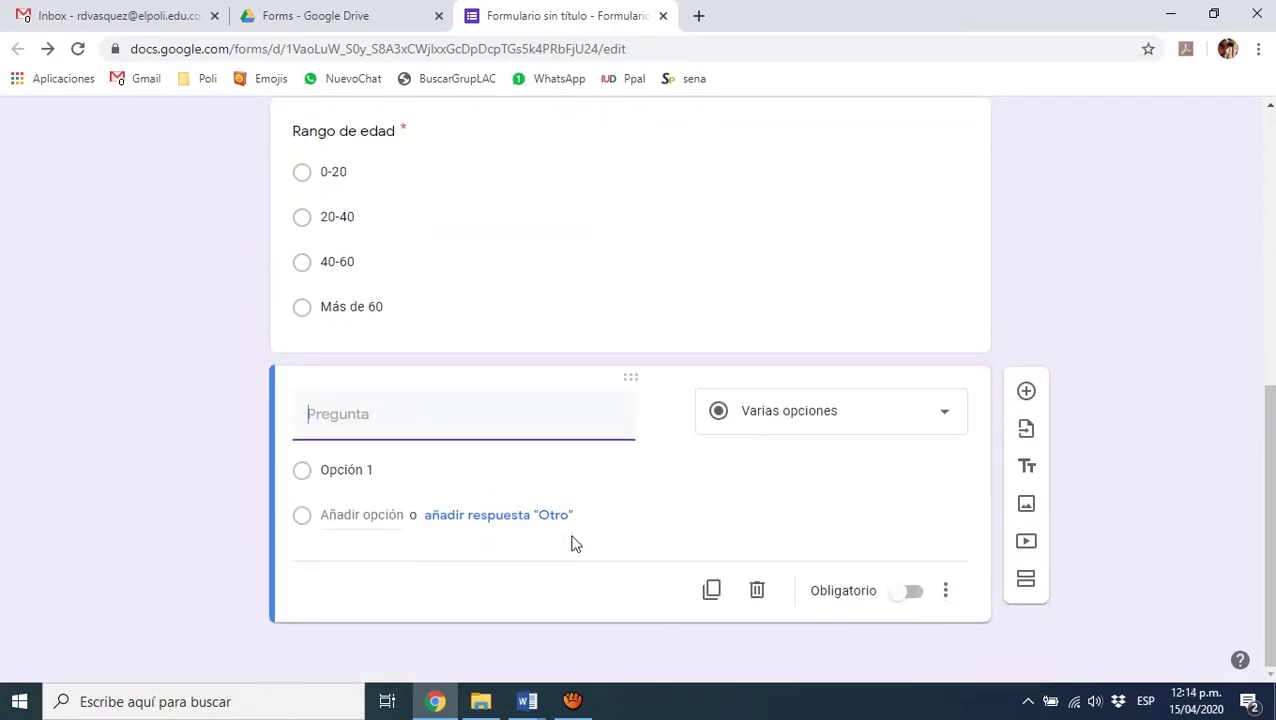
pyautogui.write('¿Está recibiendo ac')
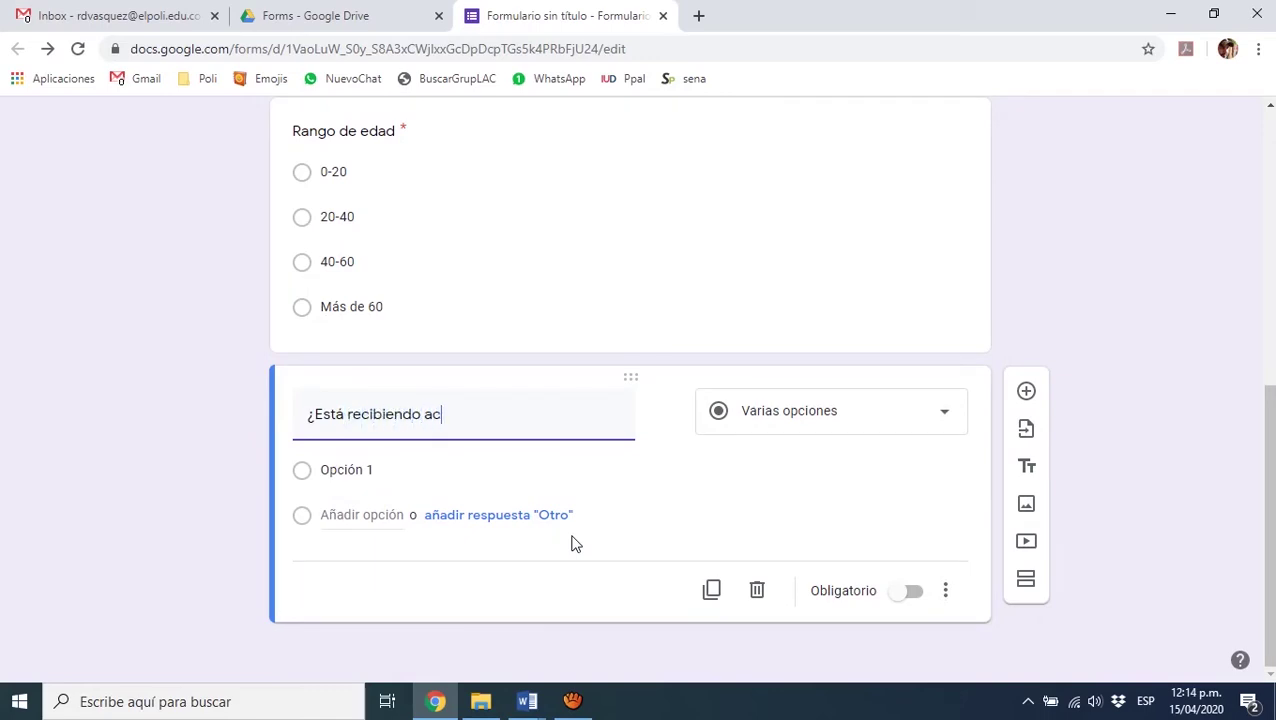
pyautogui.write('tualmente un subsidio')
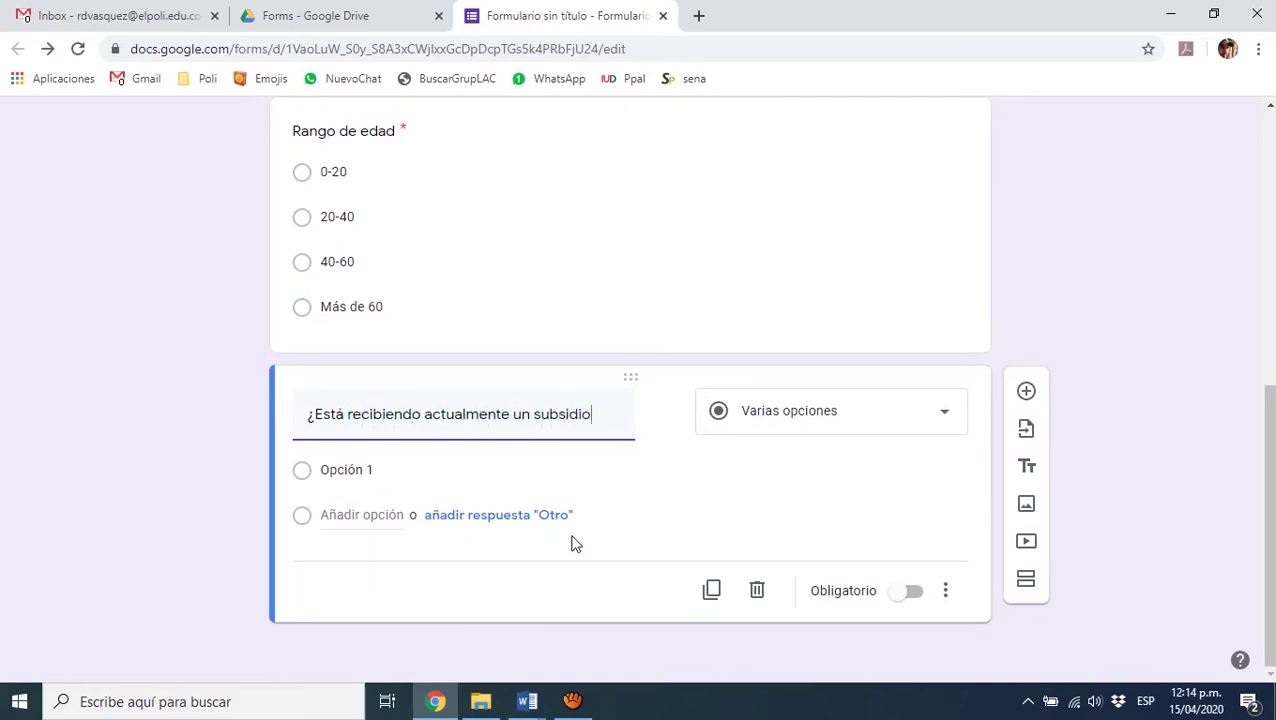
pyautogui.write('?=')
pyautogui.press('BackSpace')
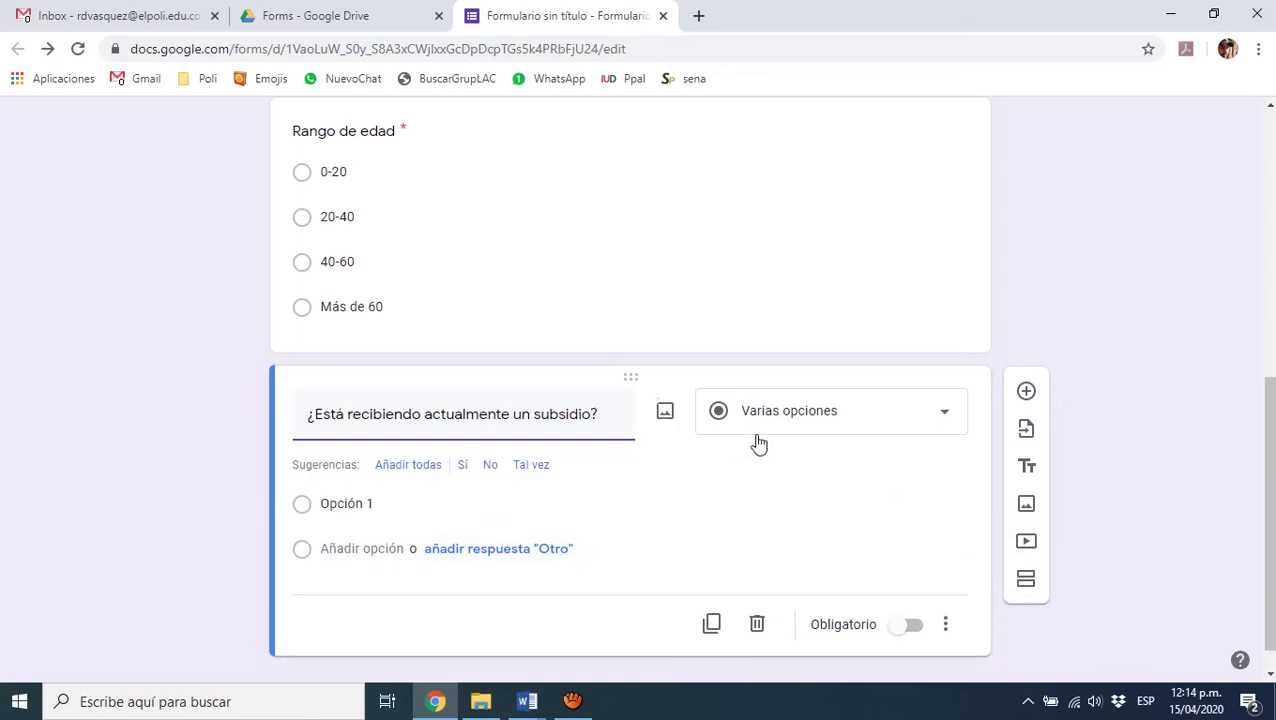
pyautogui.click(772, 425)
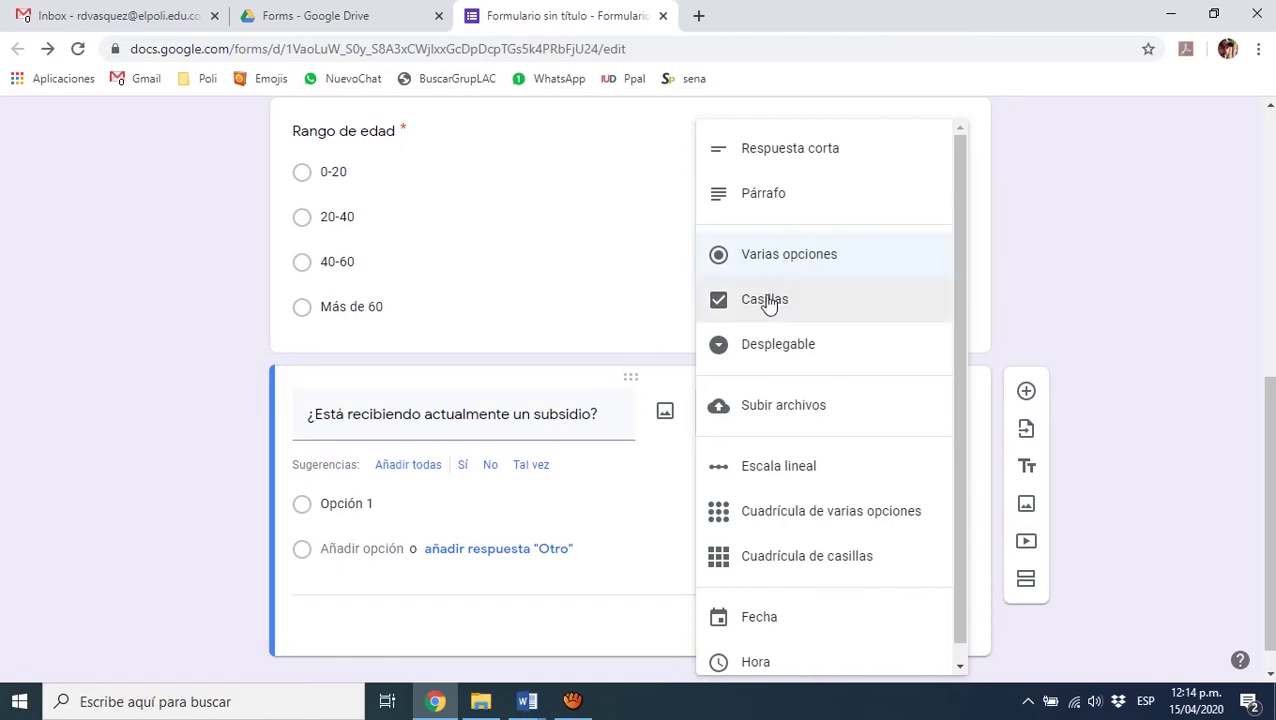
pyautogui.click(765, 356)
# Enter "Si" and "No" as the options of the subsidy question and make it required
pyautogui.click(352, 471)
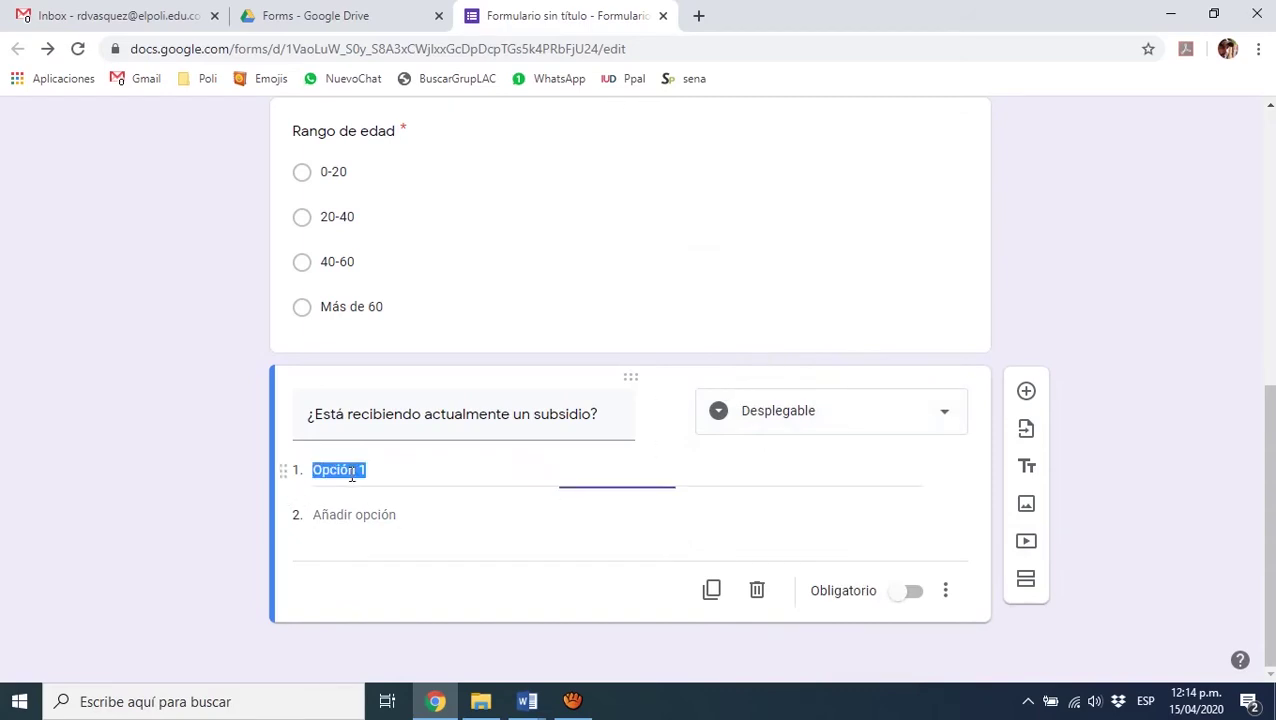
pyautogui.write('Sí')
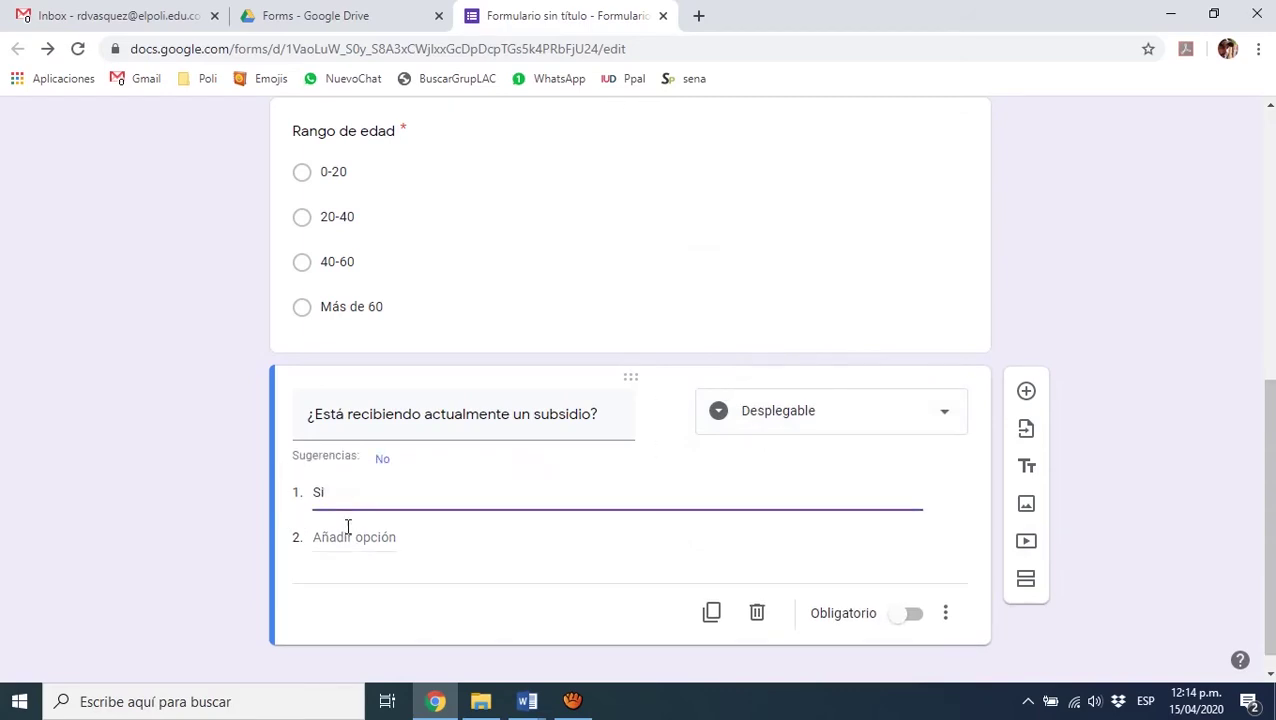
pyautogui.click(347, 517)
pyautogui.write('N')
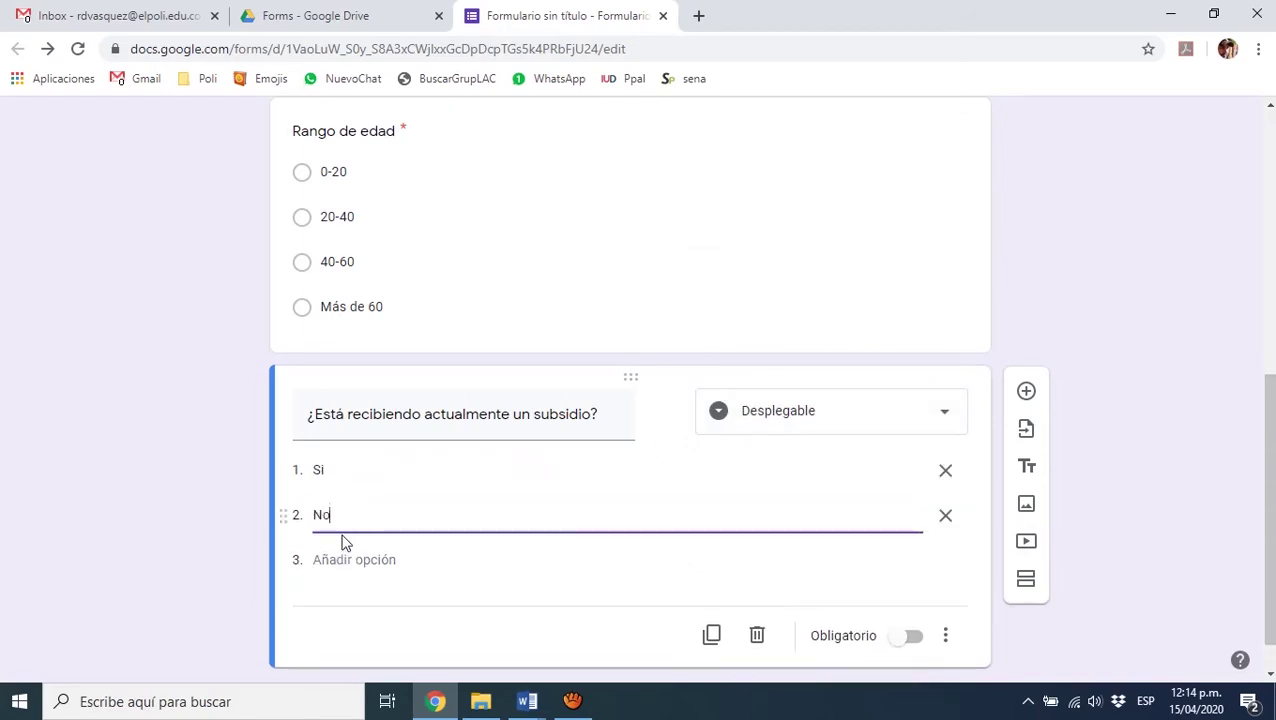
pyautogui.write('o')
pyautogui.click(236, 550)
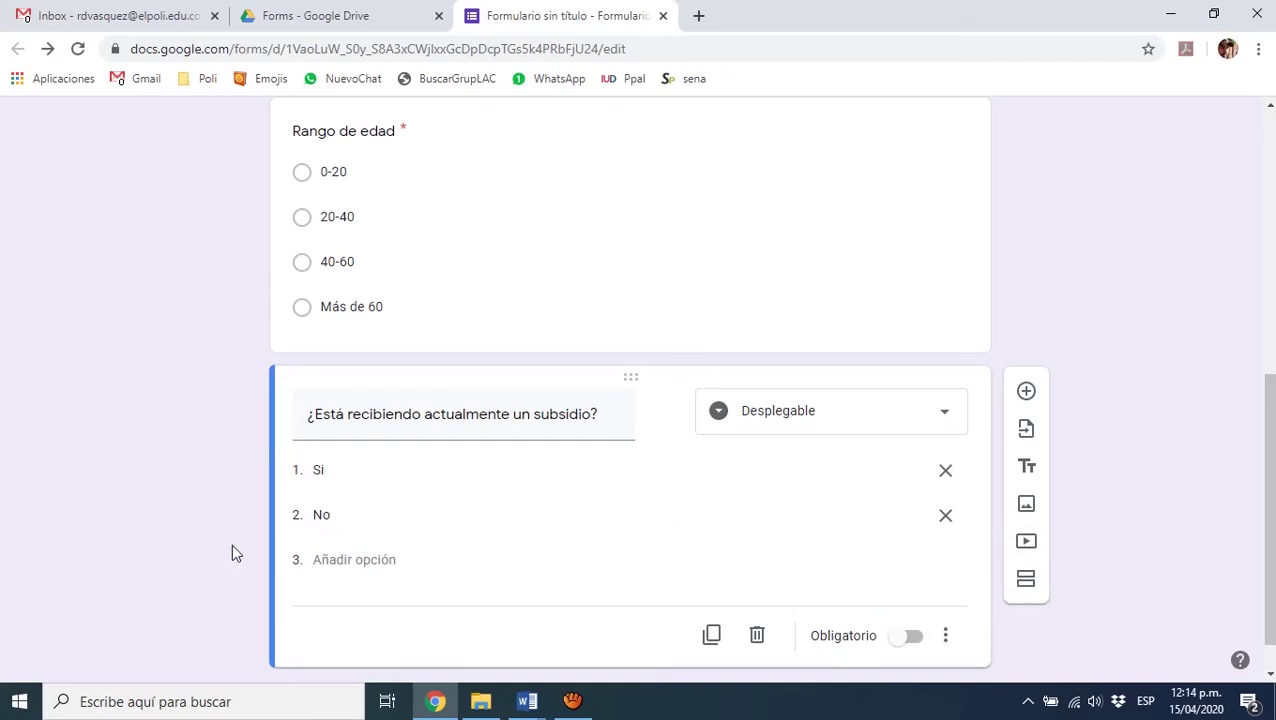
pyautogui.click(913, 638)
pyautogui.click(941, 421)
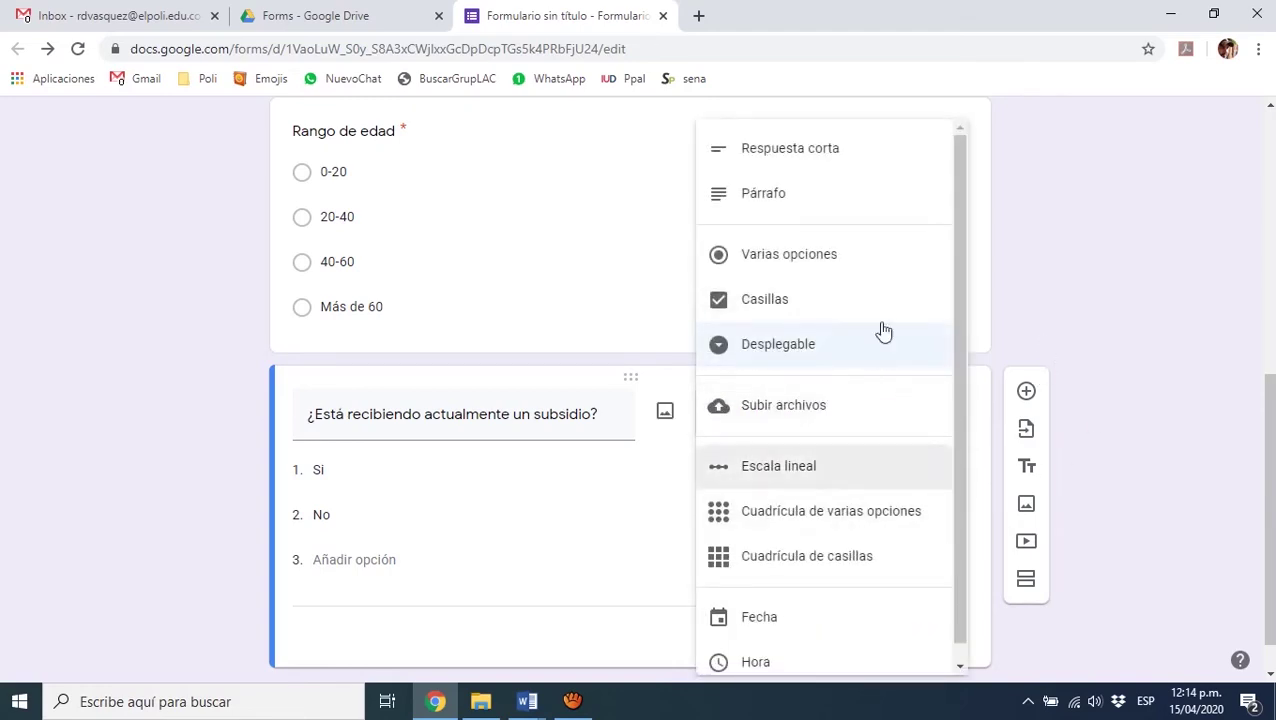
pyautogui.click(1168, 566)
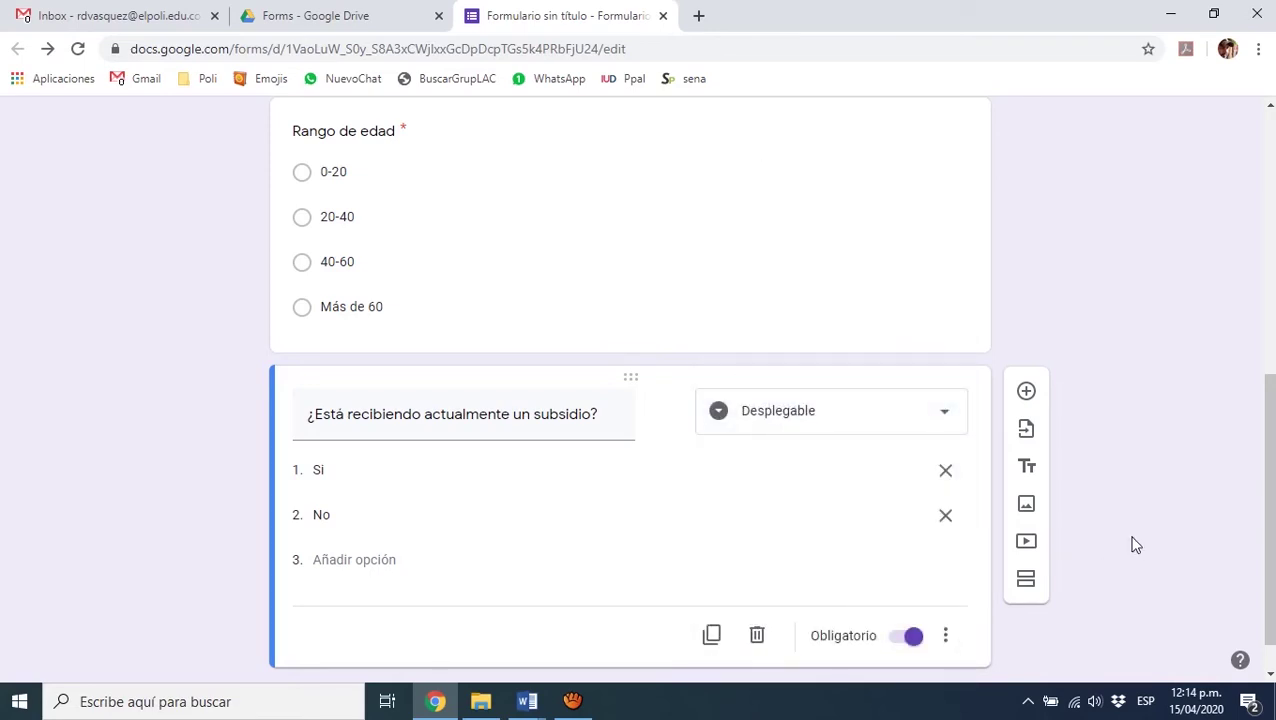
# Duplicate the subsidy question and retitle the copy "¿Le gustaría recibir un subsidio?"
pyautogui.scroll(-1, 1128, 493)
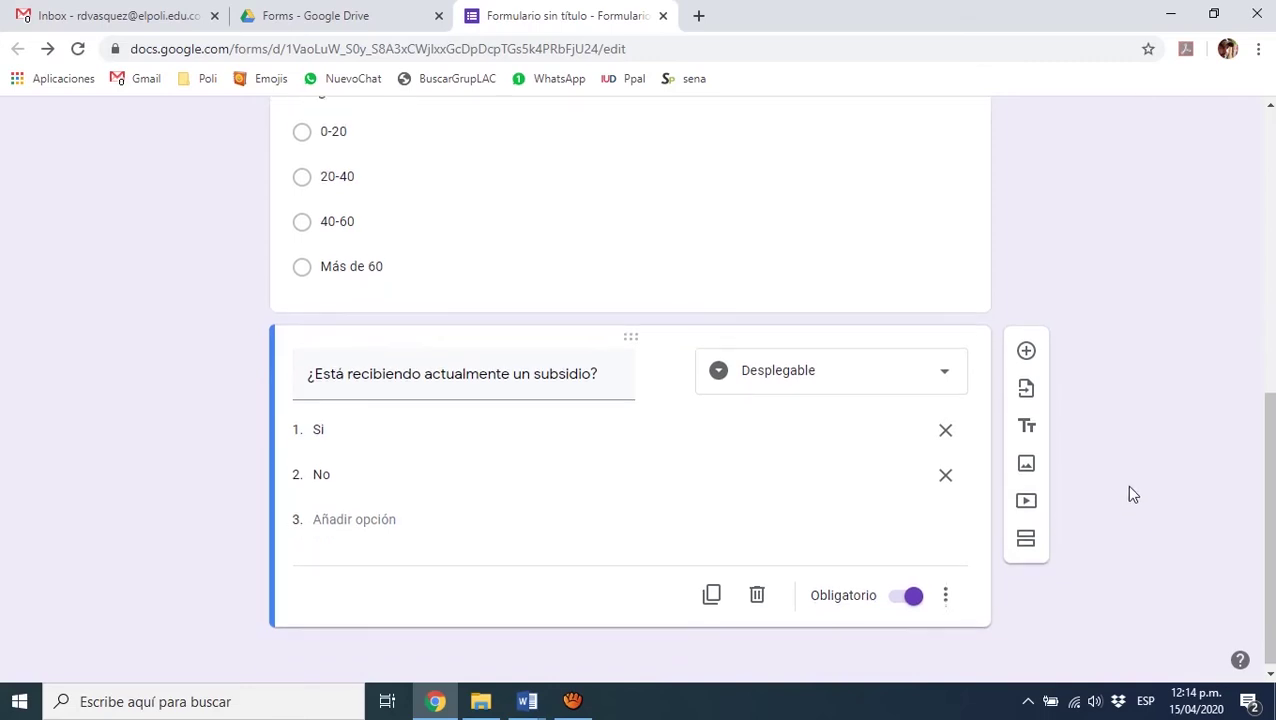
pyautogui.click(712, 592)
pyautogui.moveTo(314, 457); pyautogui.dragTo(513, 457)
pyautogui.write('Le gust')
pyautogui.write('aria recibir un subsidio?')
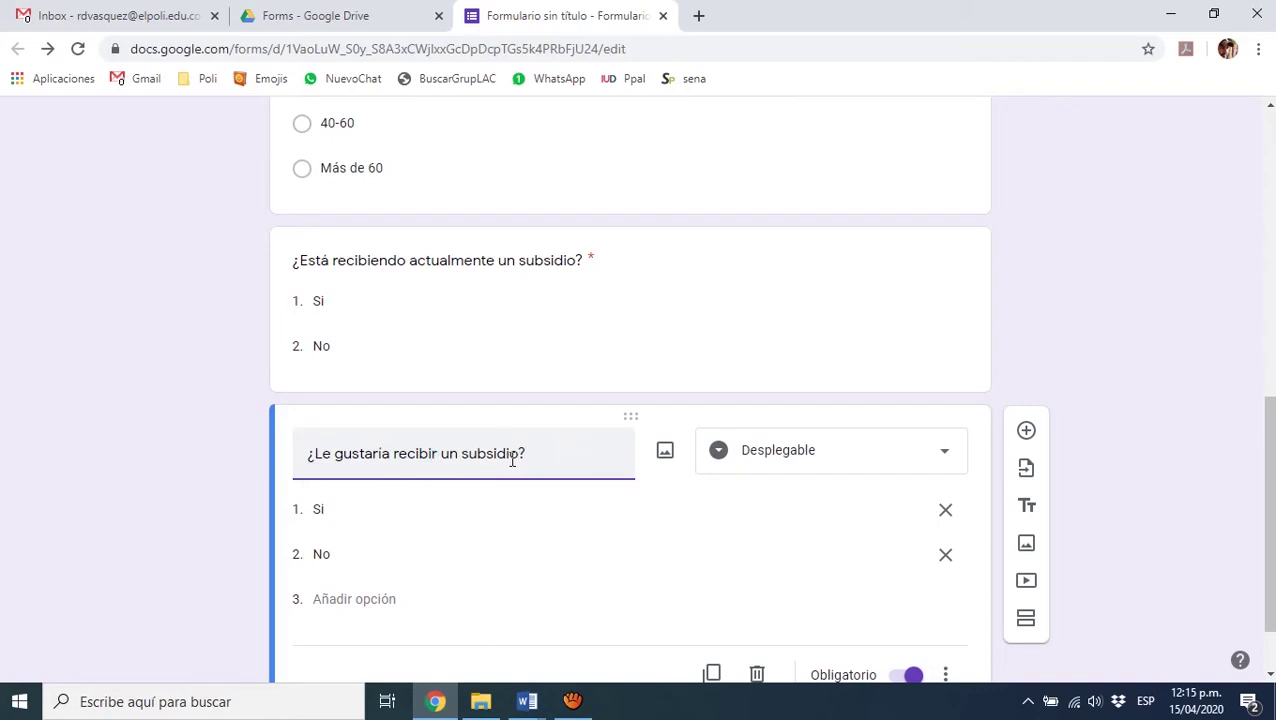
pyautogui.click(100, 504)
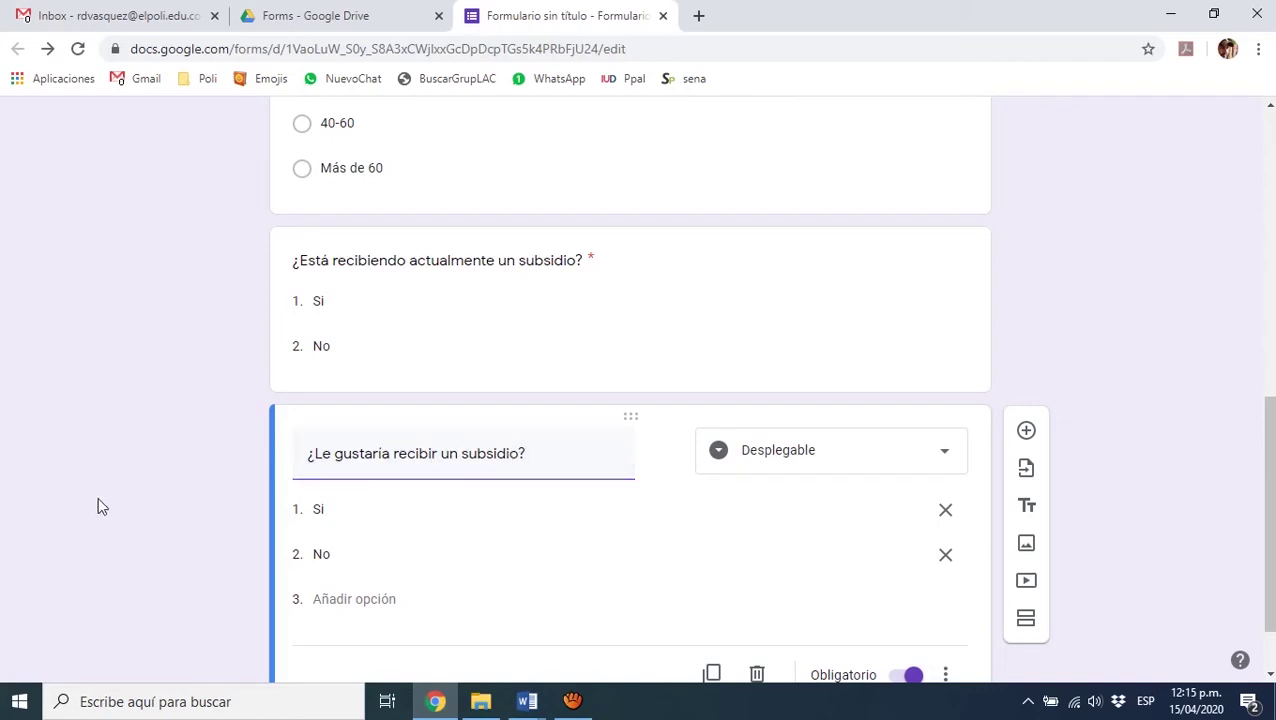
# Review the available question types and look through all the questions in the form
pyautogui.scroll(-1, 373, 504)
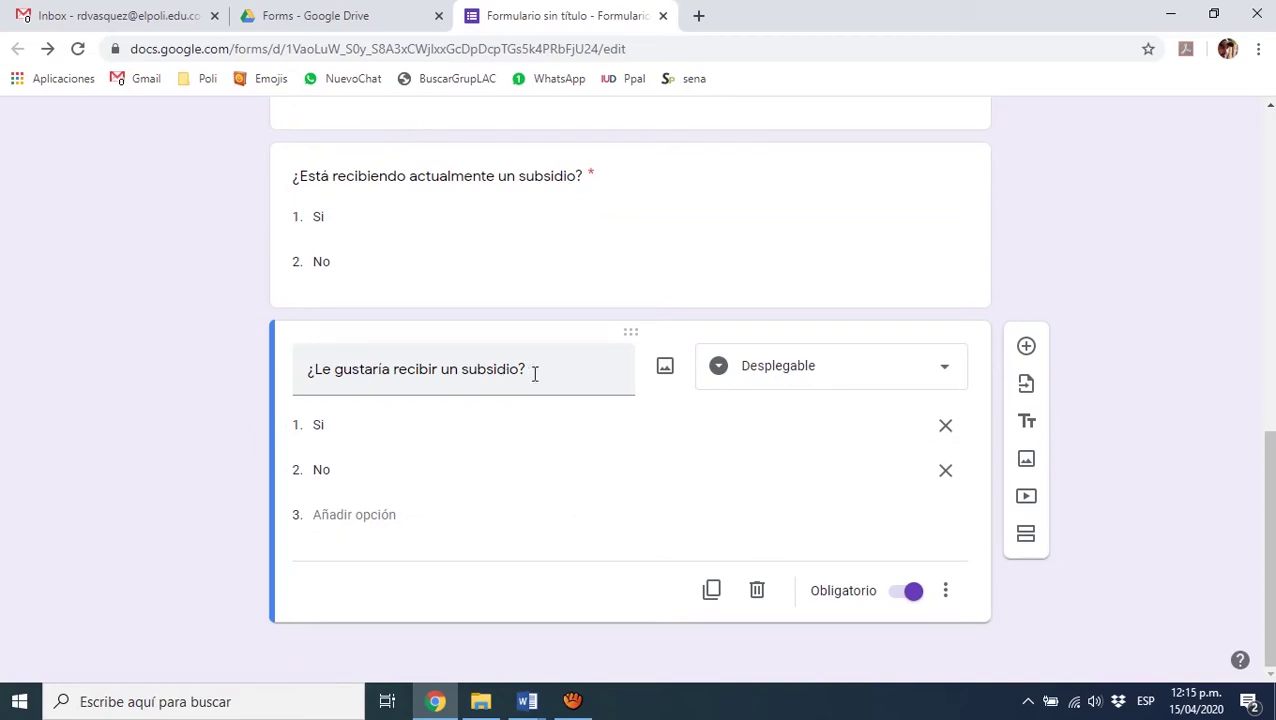
pyautogui.click(787, 369)
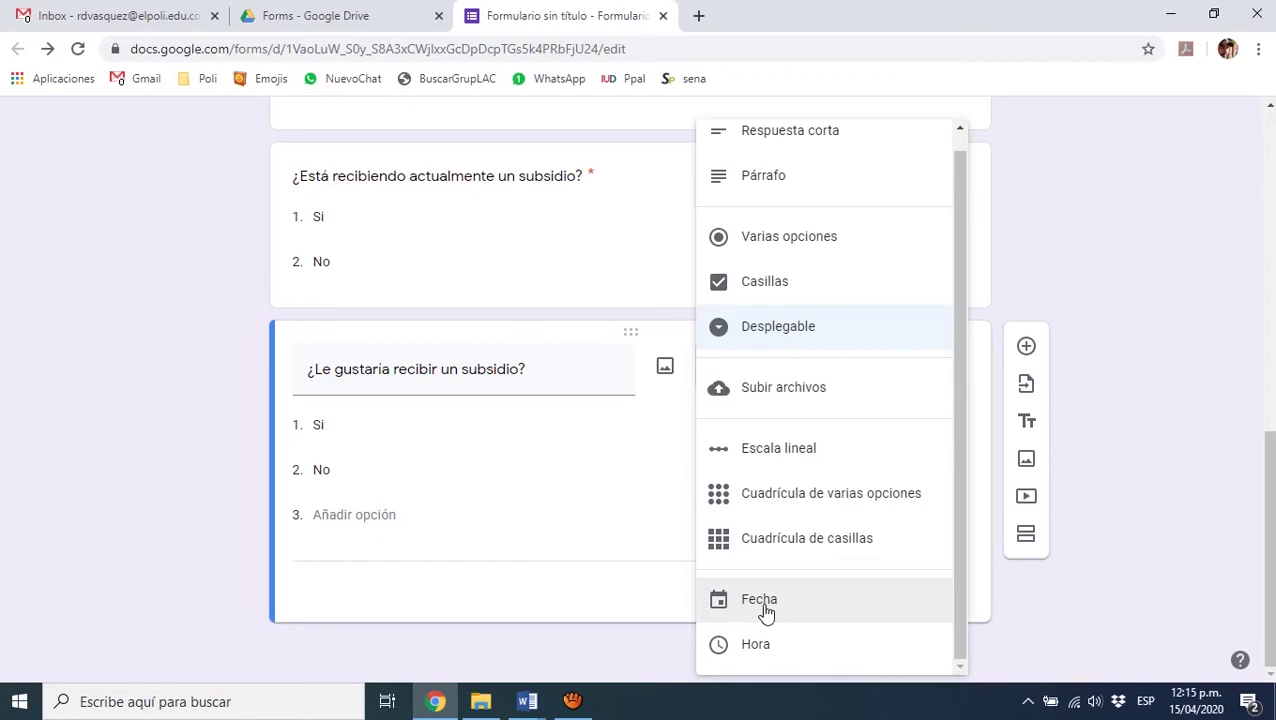
pyautogui.click(1077, 619)
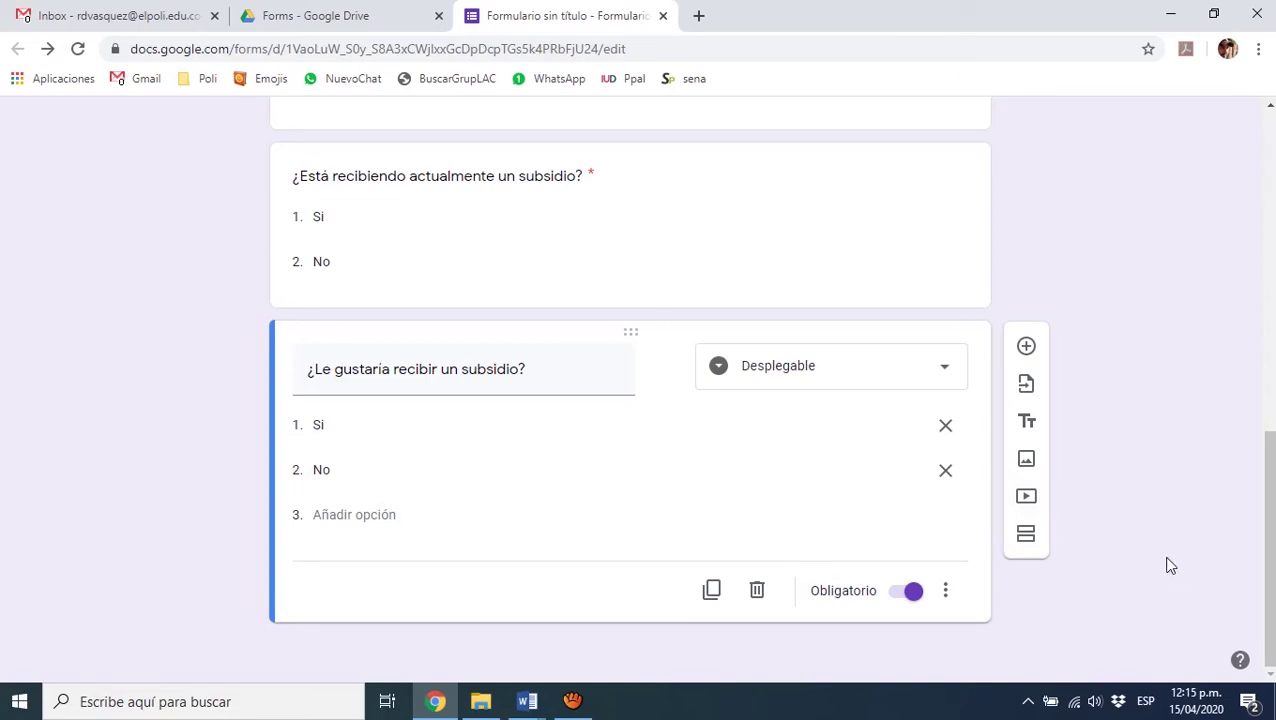
pyautogui.scroll(10, 1138, 527)
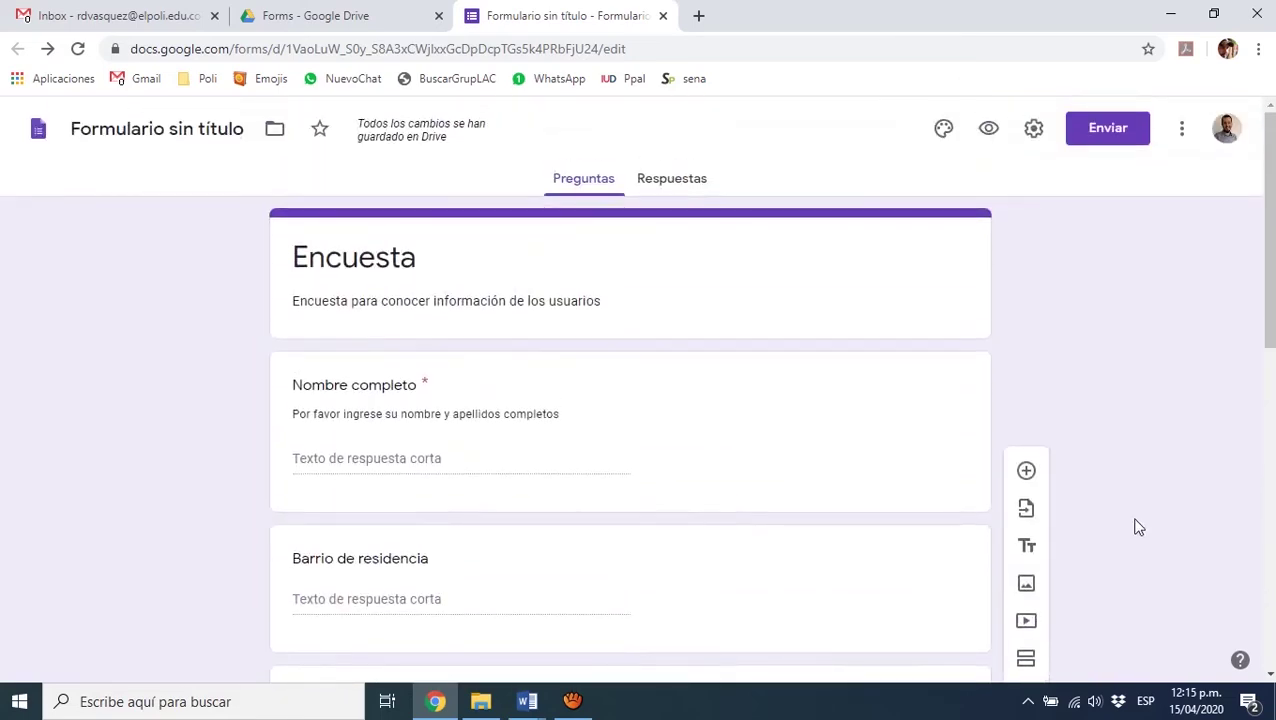
pyautogui.scroll(-1, 1138, 527)
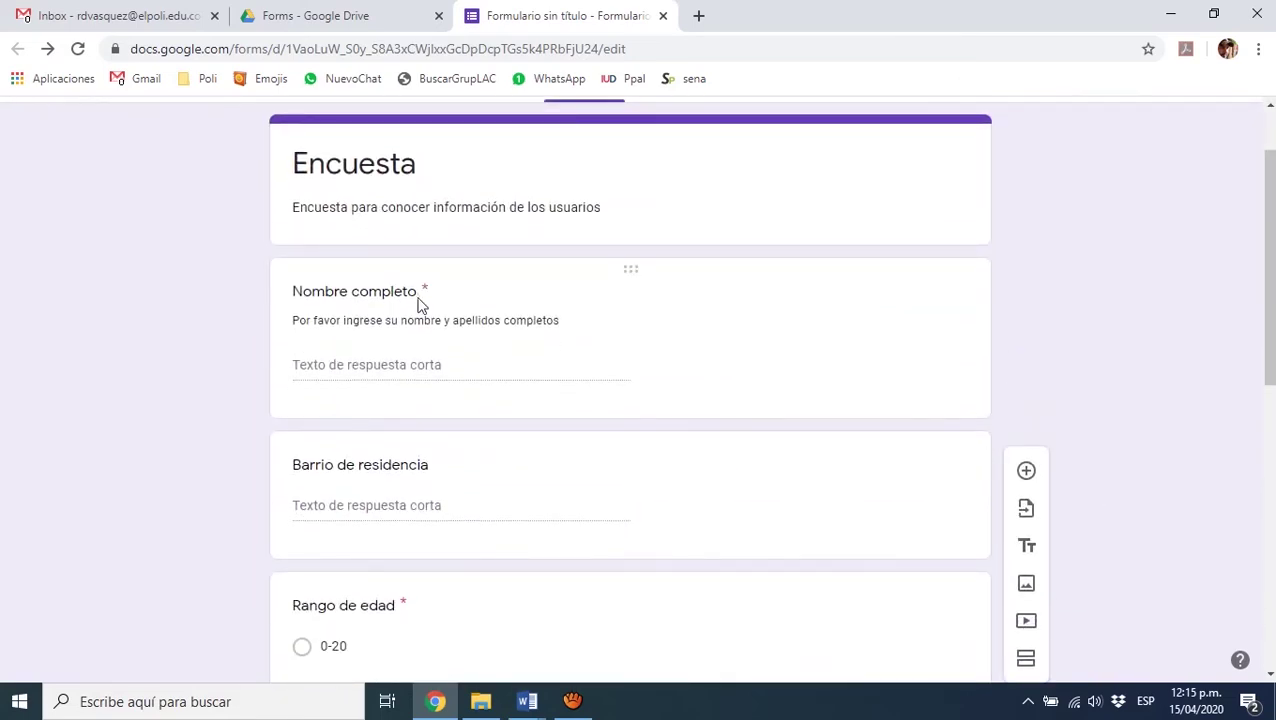
pyautogui.scroll(-2, 460, 390)
pyautogui.scroll(-5, 461, 373)
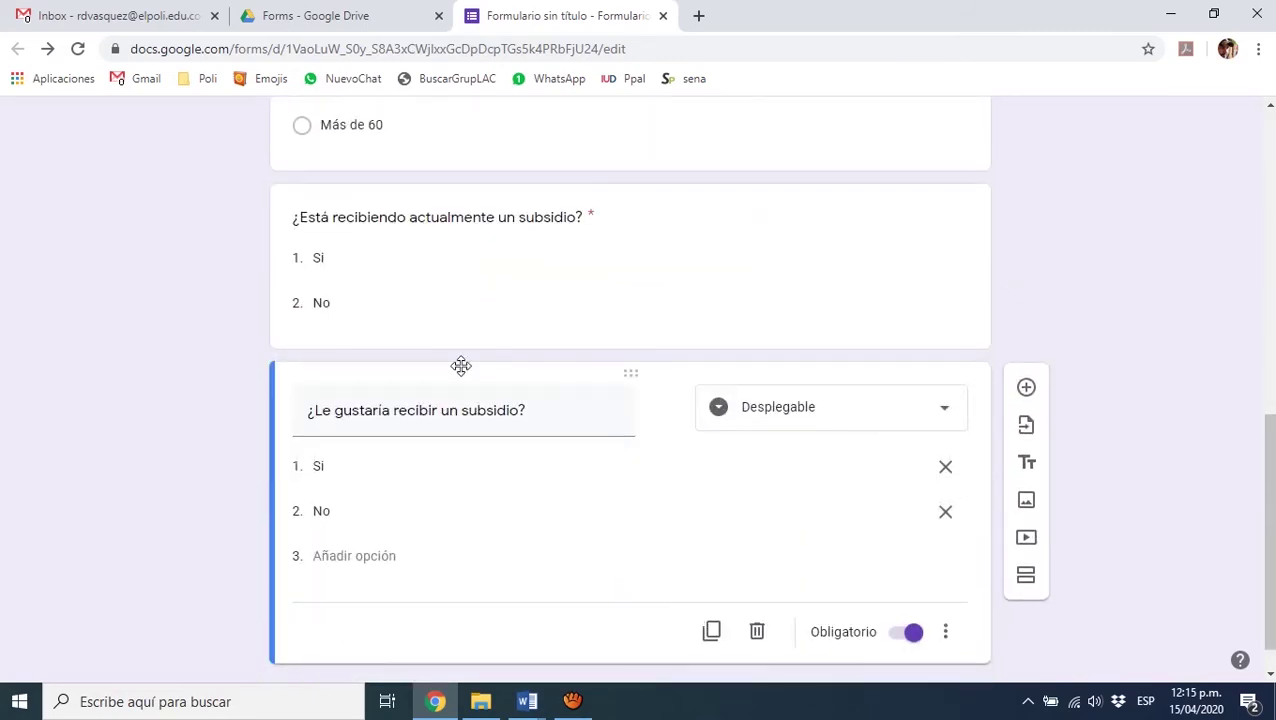
# Name the form file "Encuesta", matching the form's title
pyautogui.scroll(8, 196, 374)
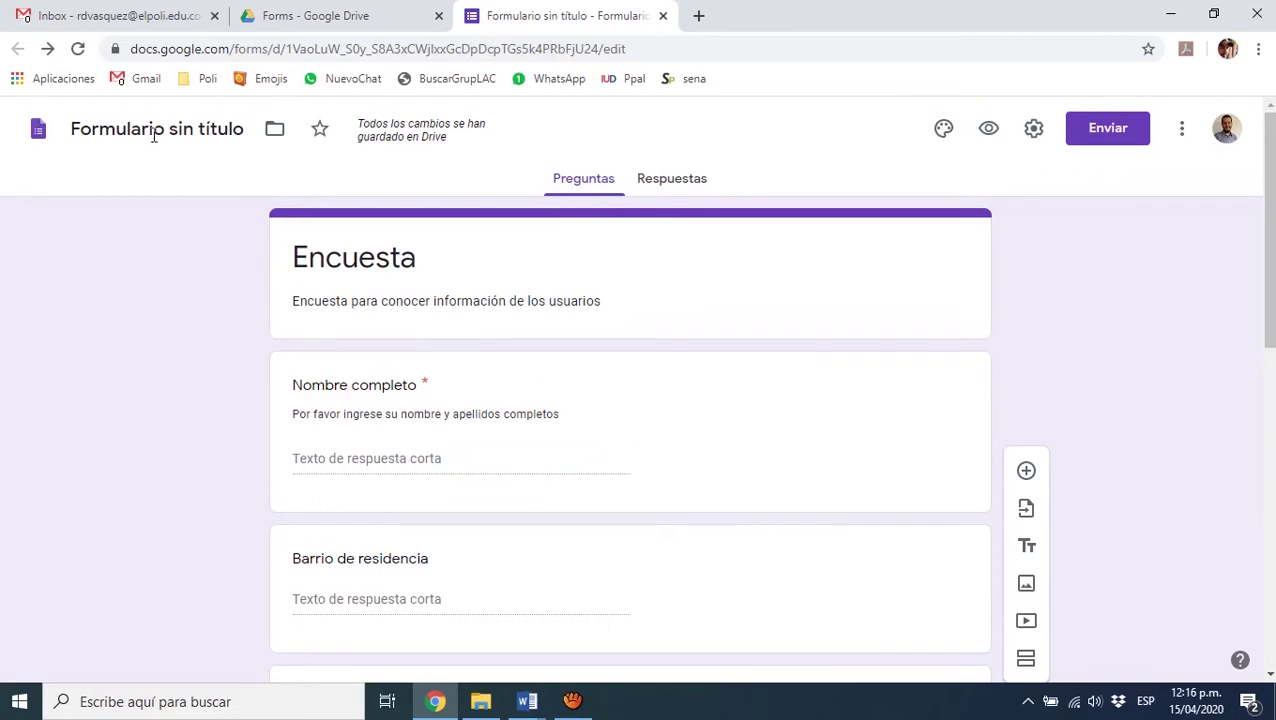
pyautogui.click(339, 260)
pyautogui.moveTo(447, 262); pyautogui.dragTo(288, 258)
pyautogui.click(400, 262)
pyautogui.moveTo(448, 262); pyautogui.dragTo(280, 256)
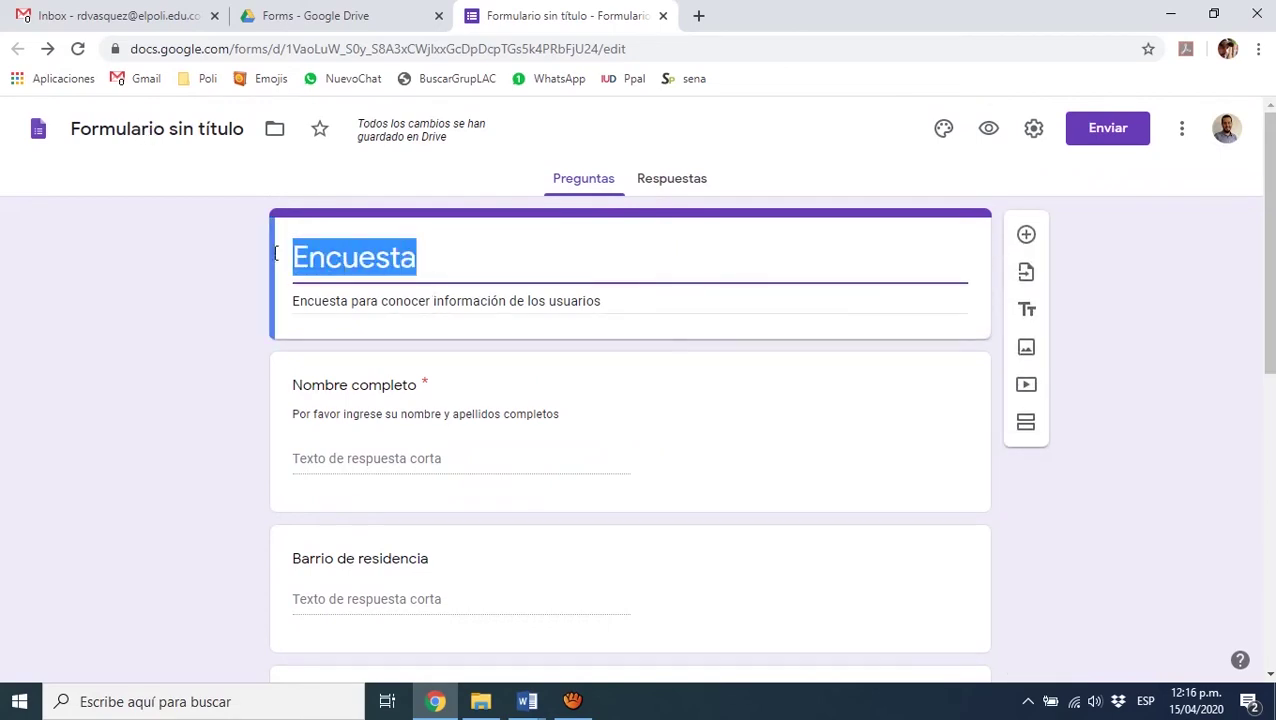
pyautogui.click(343, 258)
pyautogui.click(177, 132)
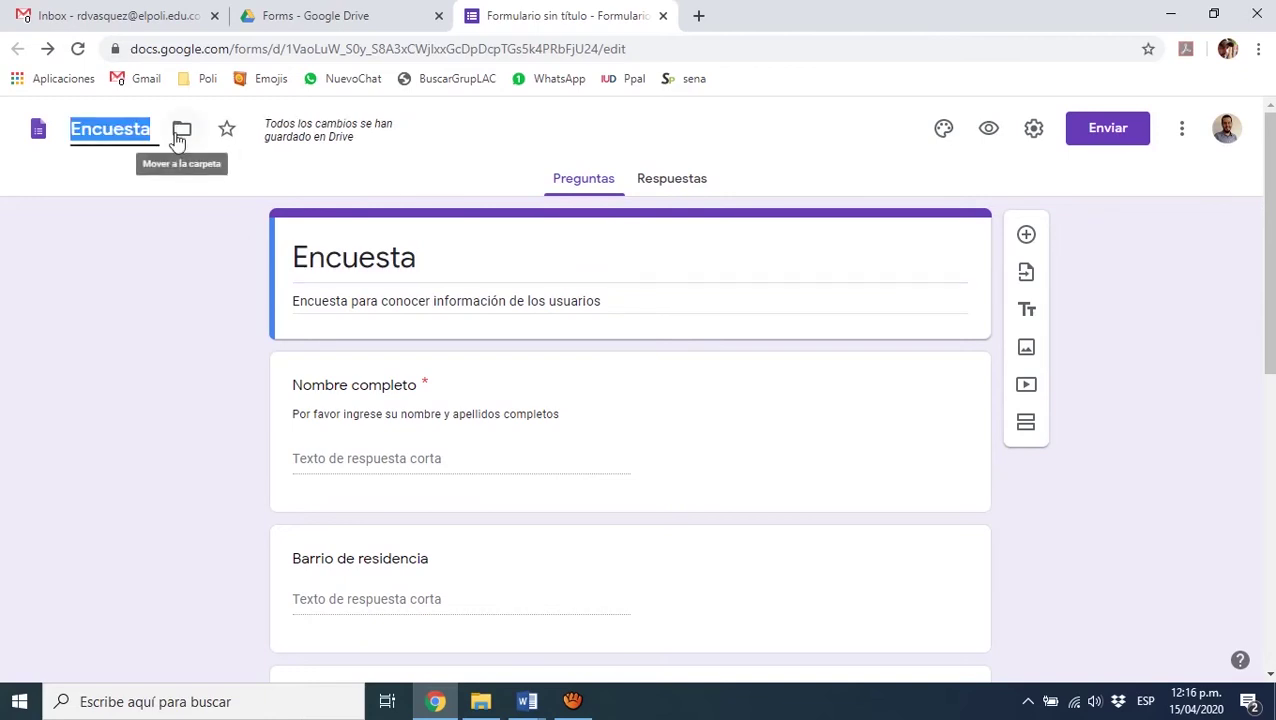
pyautogui.click(203, 256)
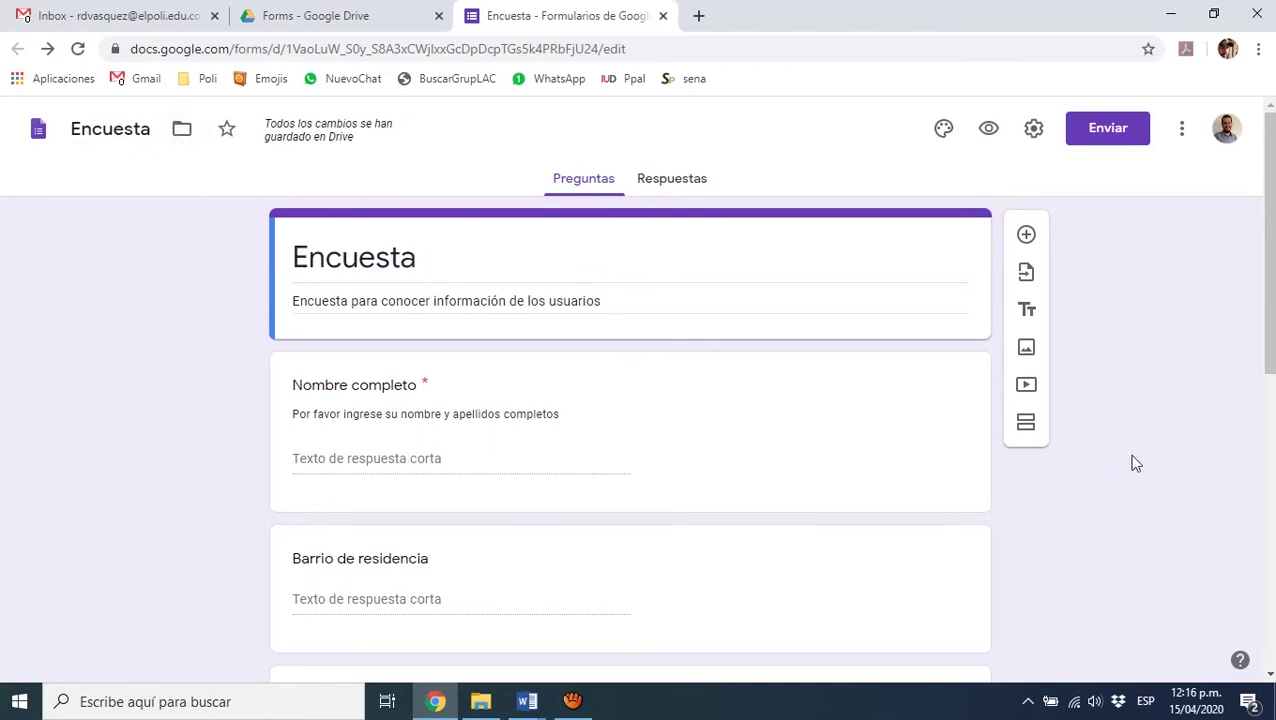
# Look through the form's questions and open the form's general settings
pyautogui.scroll(-7, 1136, 463)
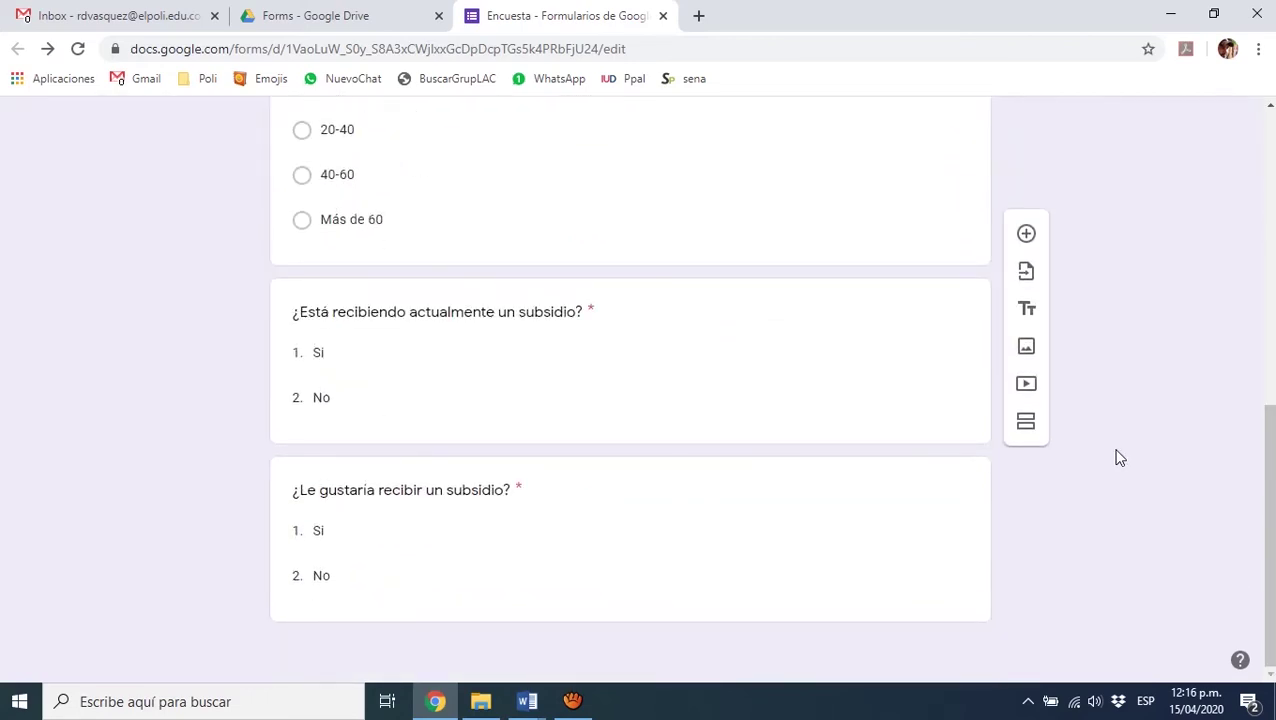
pyautogui.scroll(7, 1090, 421)
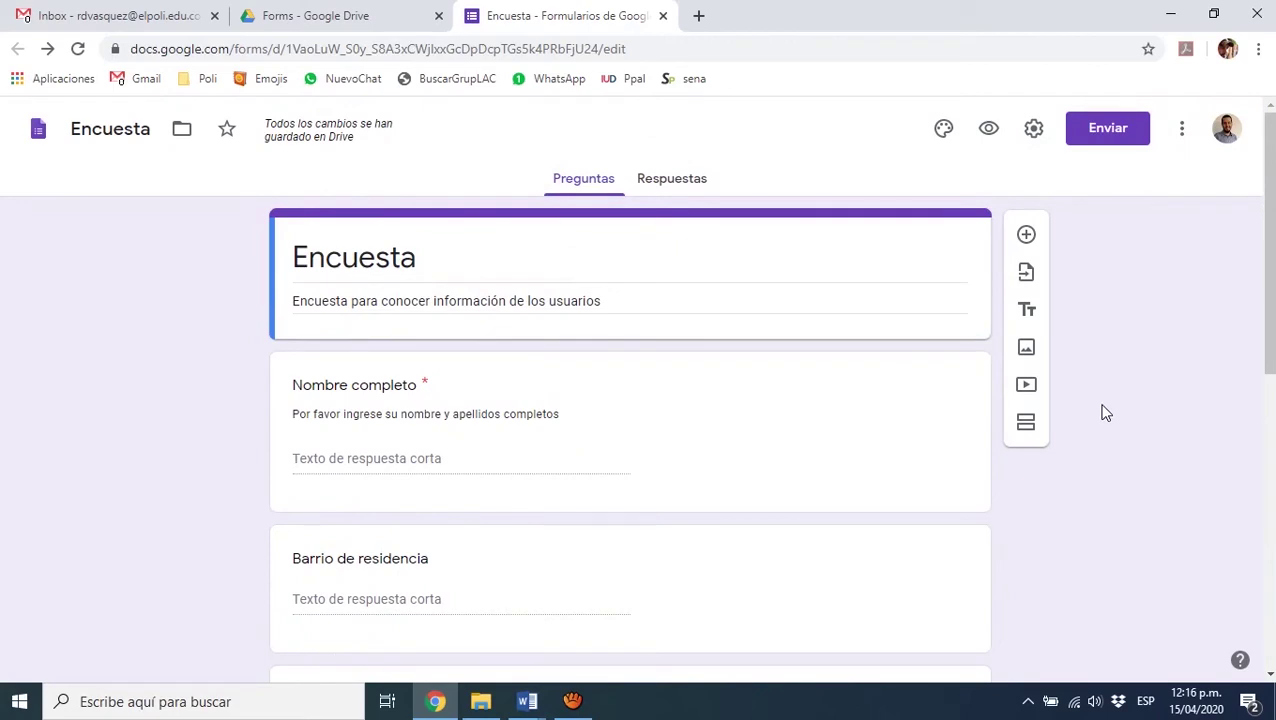
pyautogui.click(1034, 130)
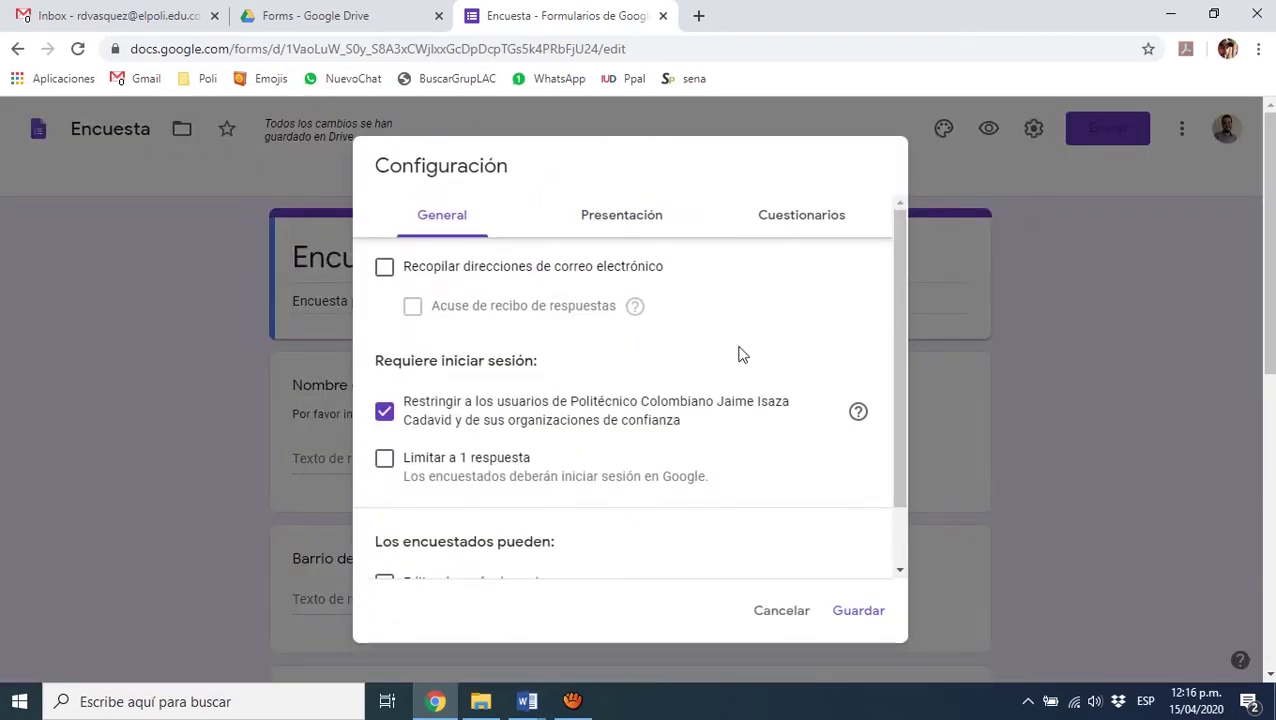
# Try collecting respondents' email addresses and limiting the form to one response per person
pyautogui.click(433, 275)
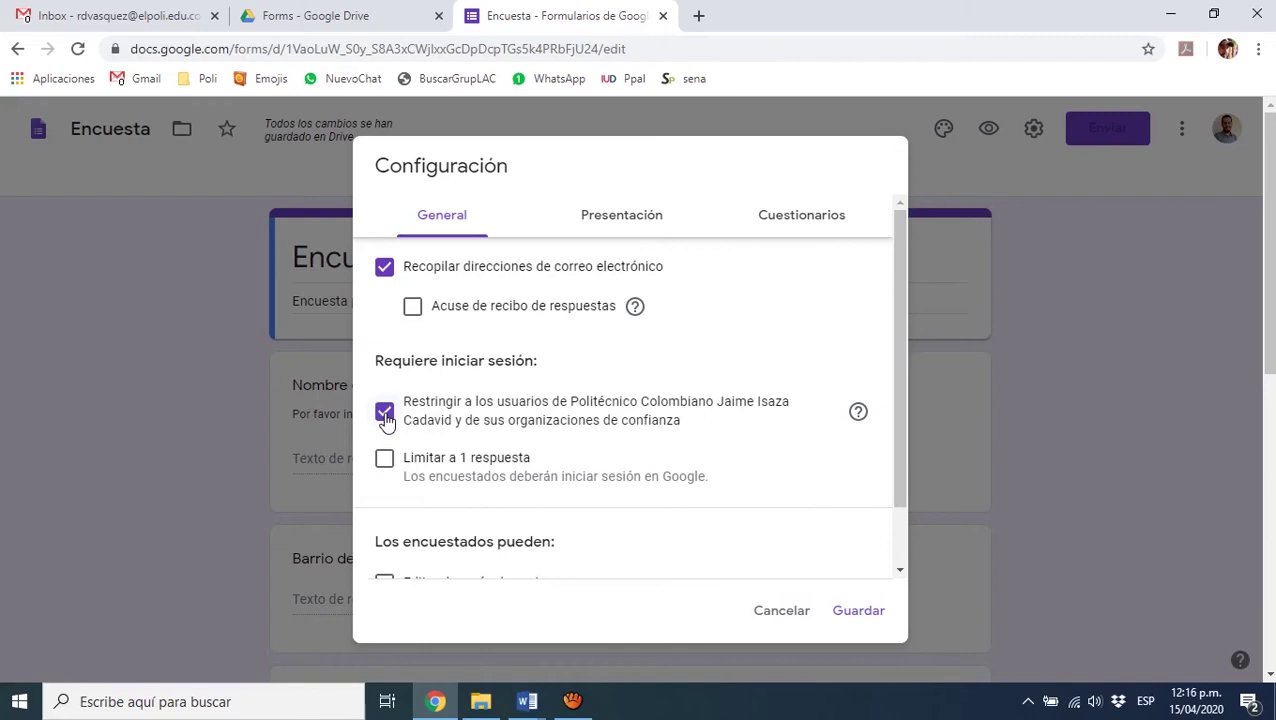
pyautogui.scroll(-2, 470, 455)
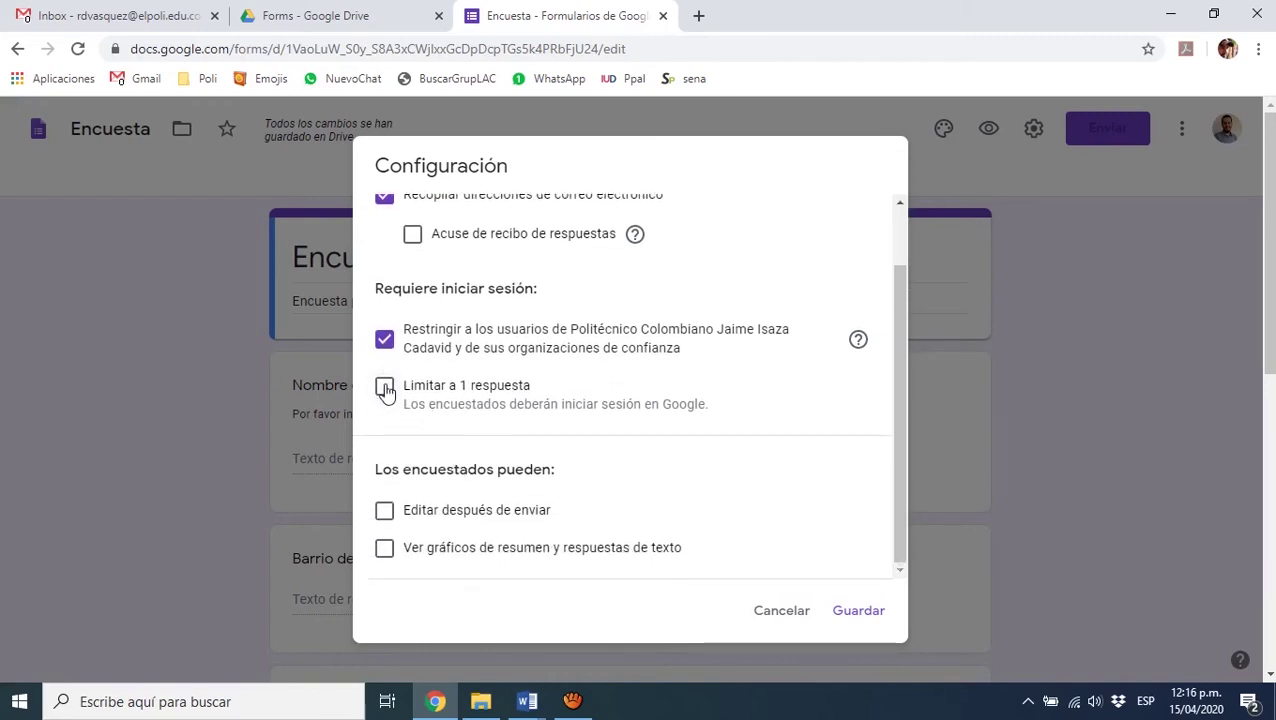
pyautogui.click(386, 389)
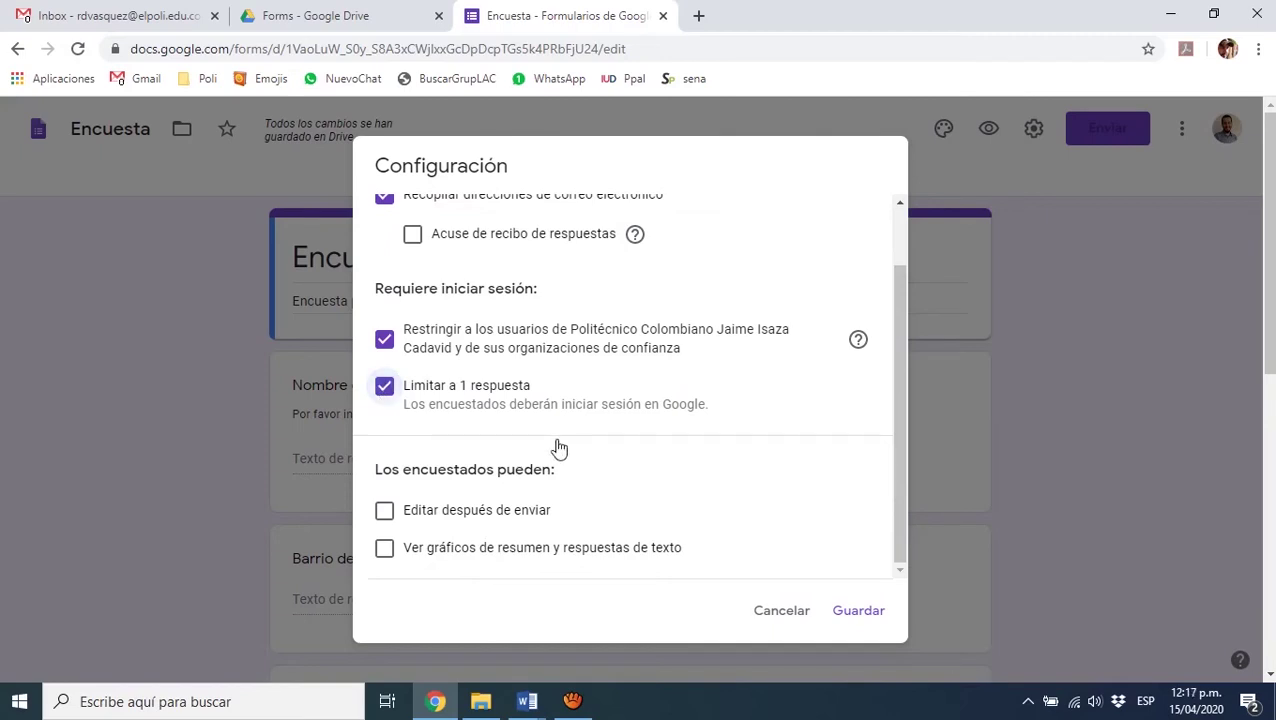
pyautogui.scroll(2, 700, 504)
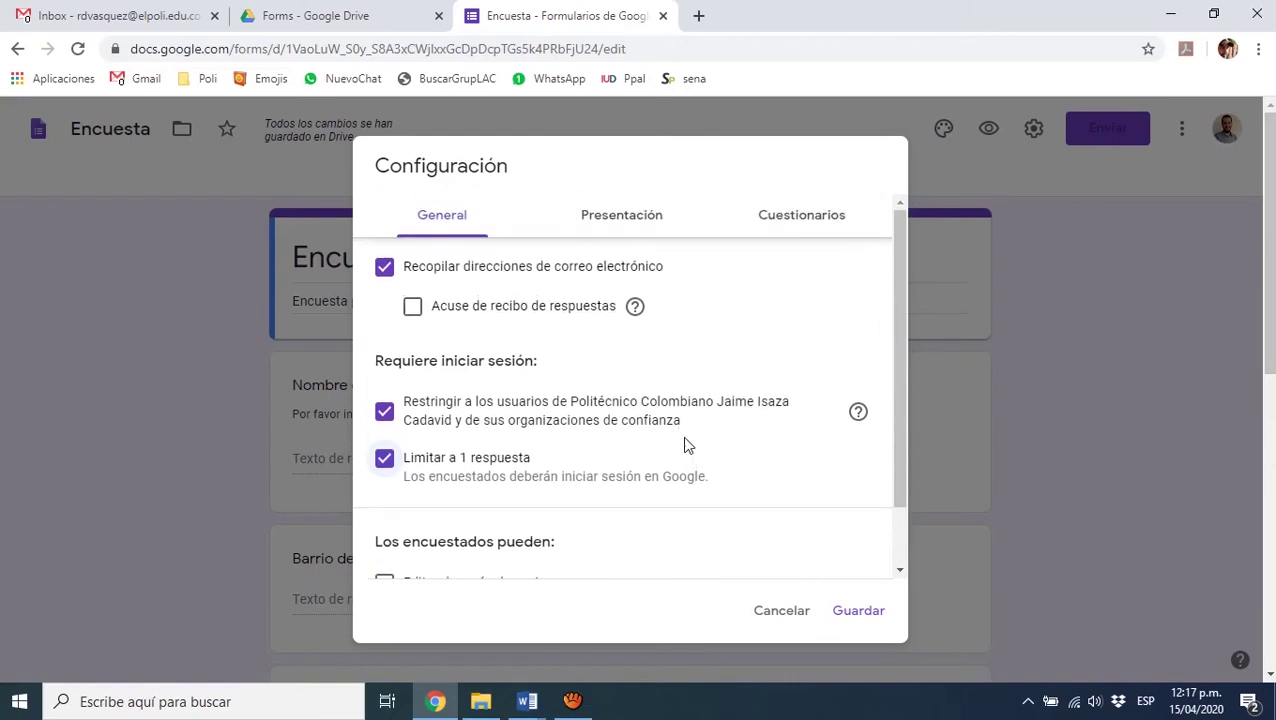
pyautogui.scroll(-2, 680, 445)
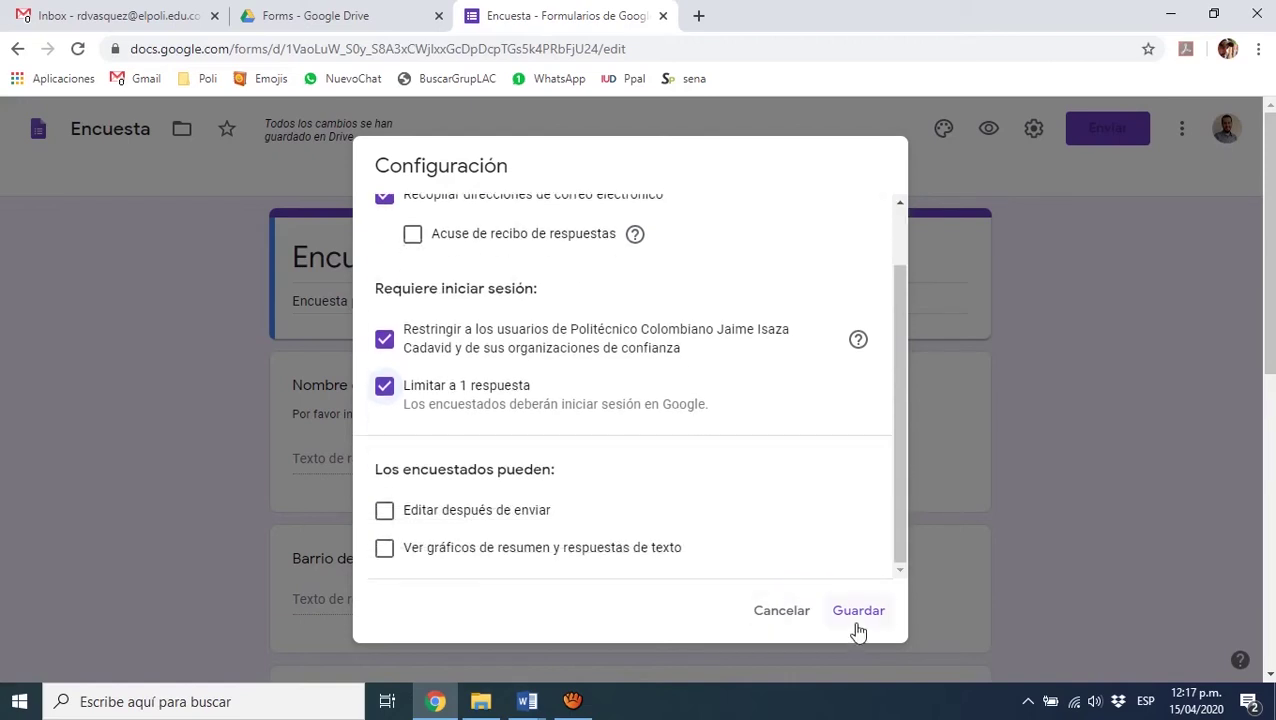
pyautogui.scroll(2, 648, 412)
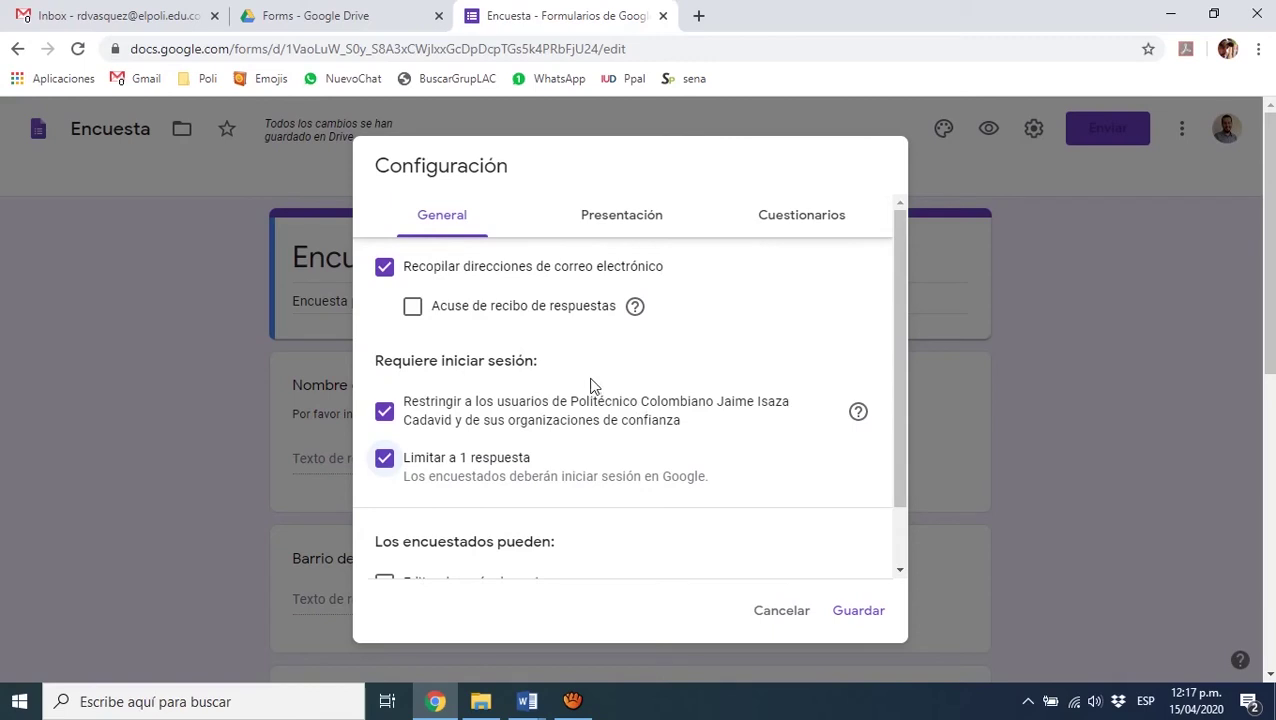
# Turn off email collection, the organization-only restriction and the one-response limit, and save the form settings
pyautogui.click(385, 267)
pyautogui.click(385, 414)
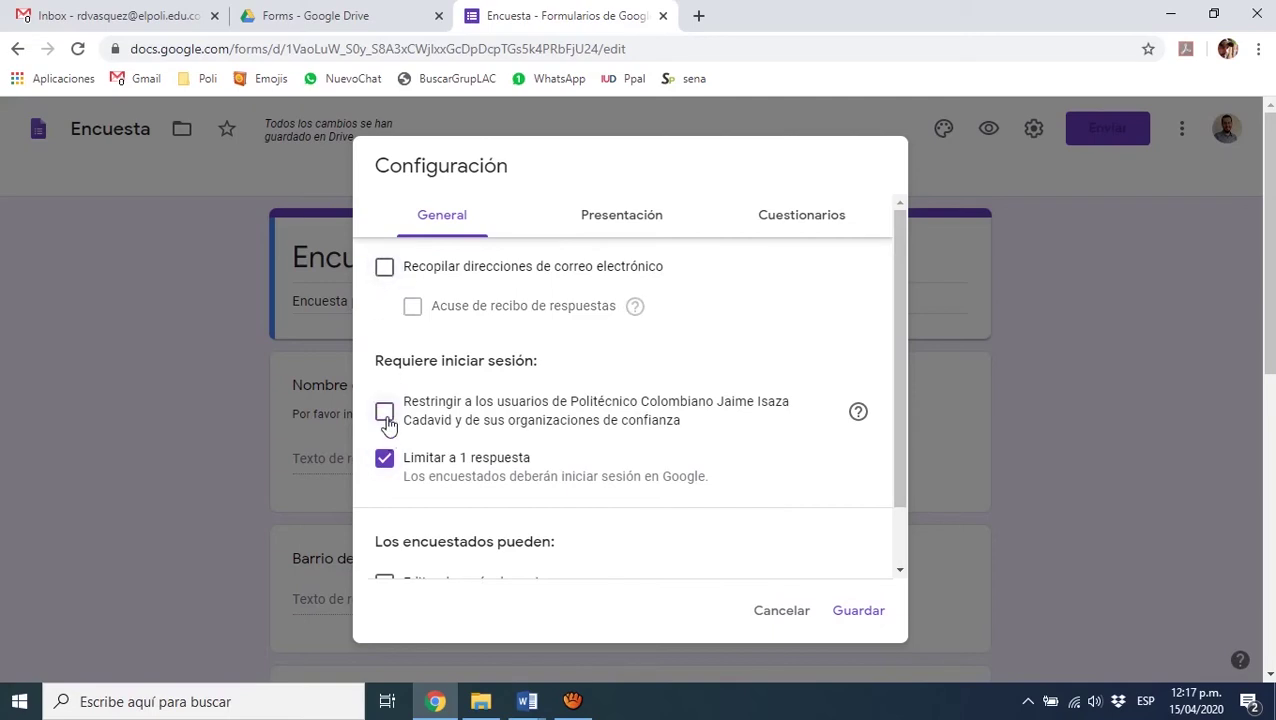
pyautogui.click(386, 460)
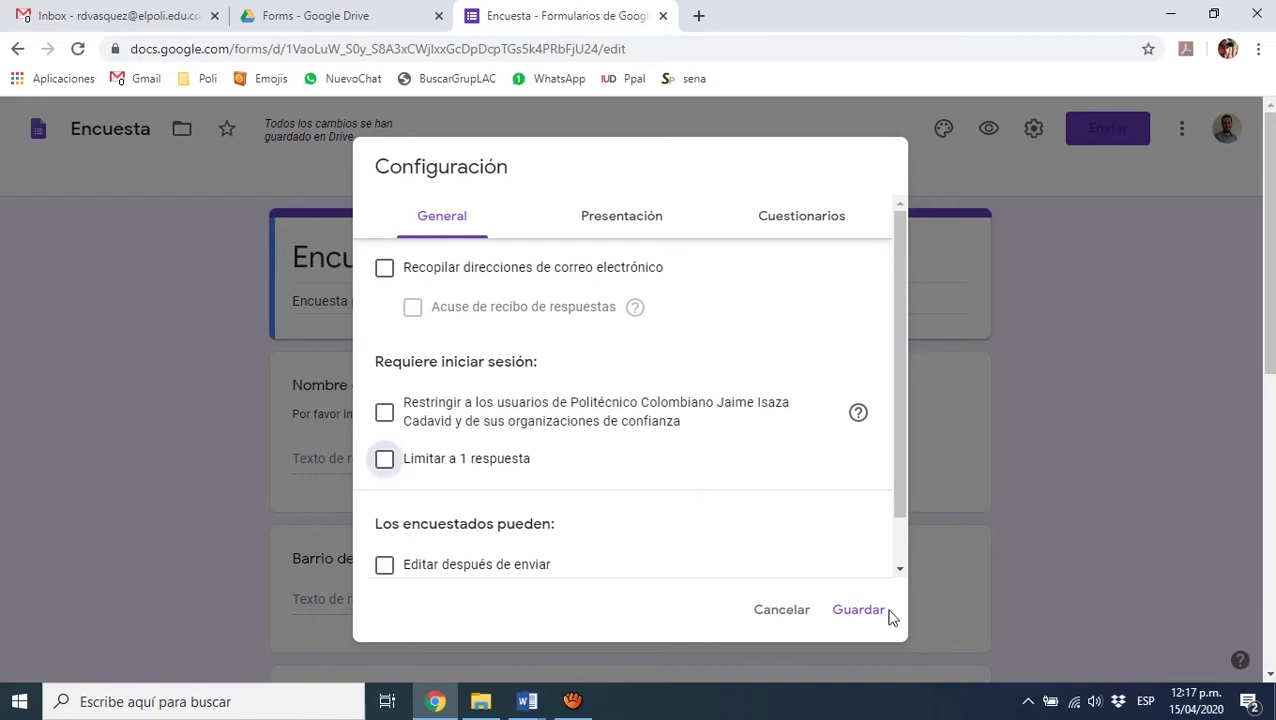
pyautogui.click(859, 614)
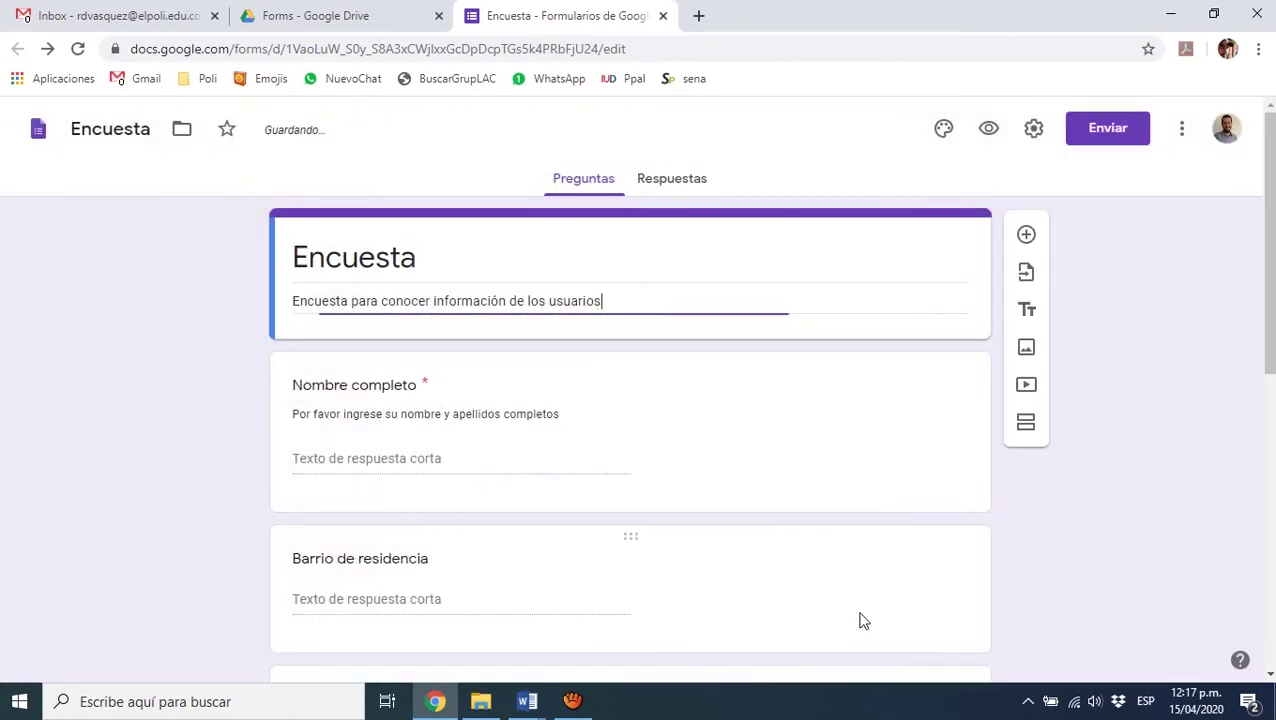
# Try the random question order in the presentation settings, switch it back off and save
pyautogui.click(1034, 128)
pyautogui.click(632, 214)
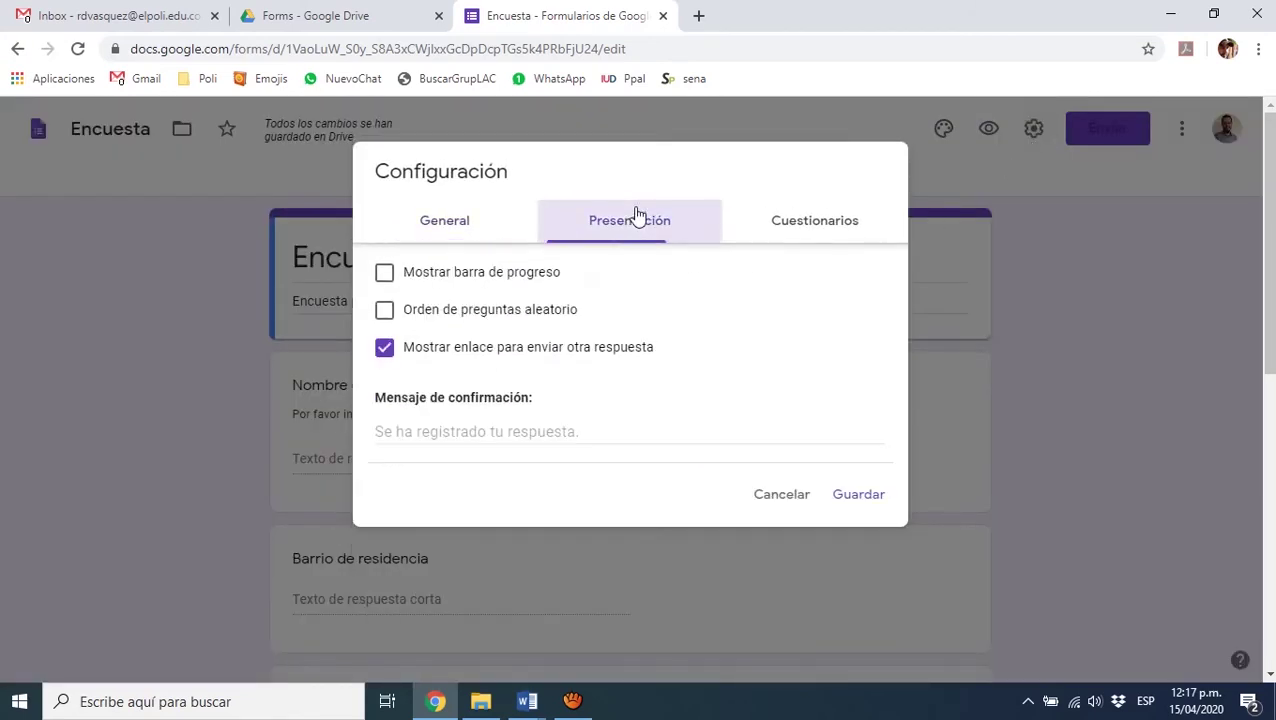
pyautogui.click(432, 316)
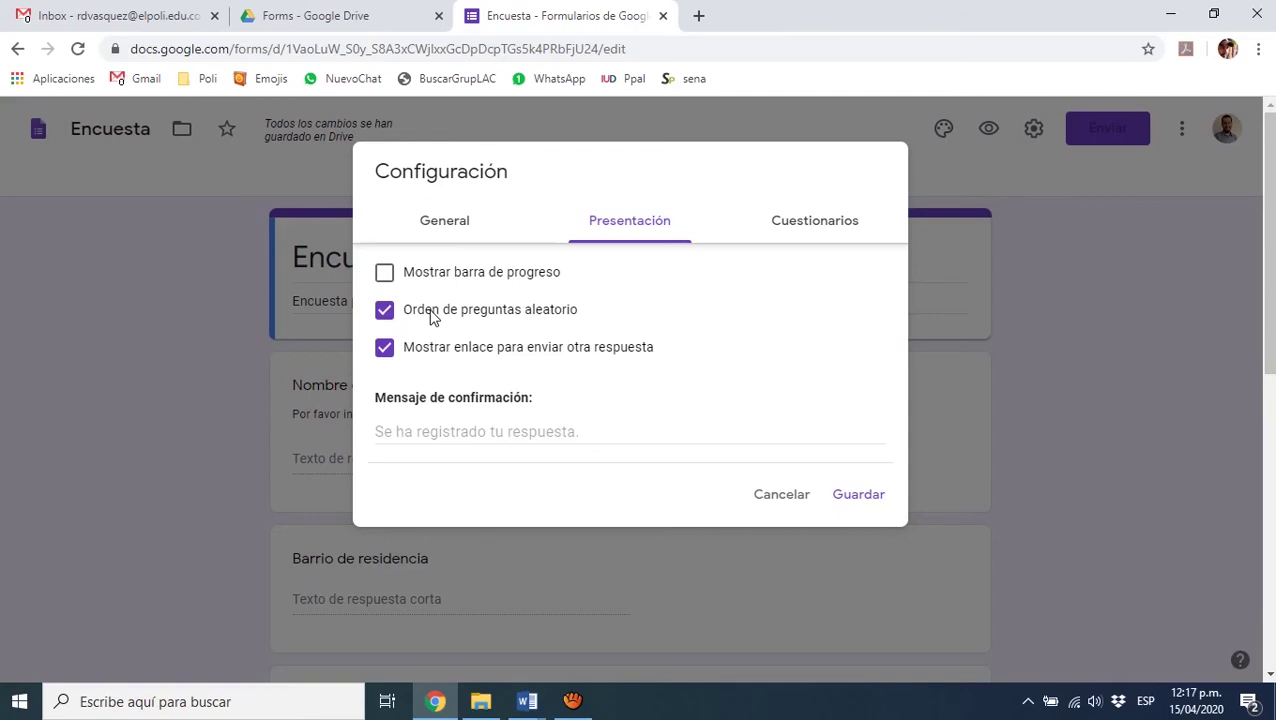
pyautogui.click(433, 316)
pyautogui.click(848, 494)
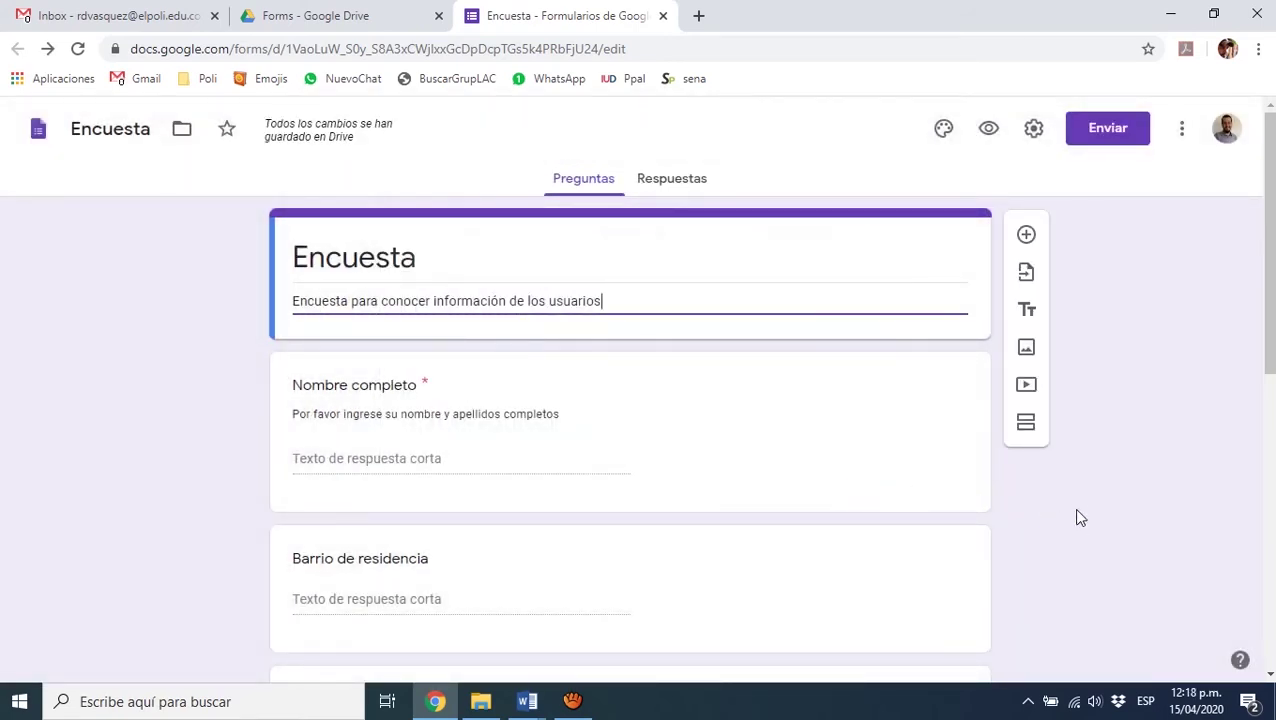
pyautogui.click(1146, 432)
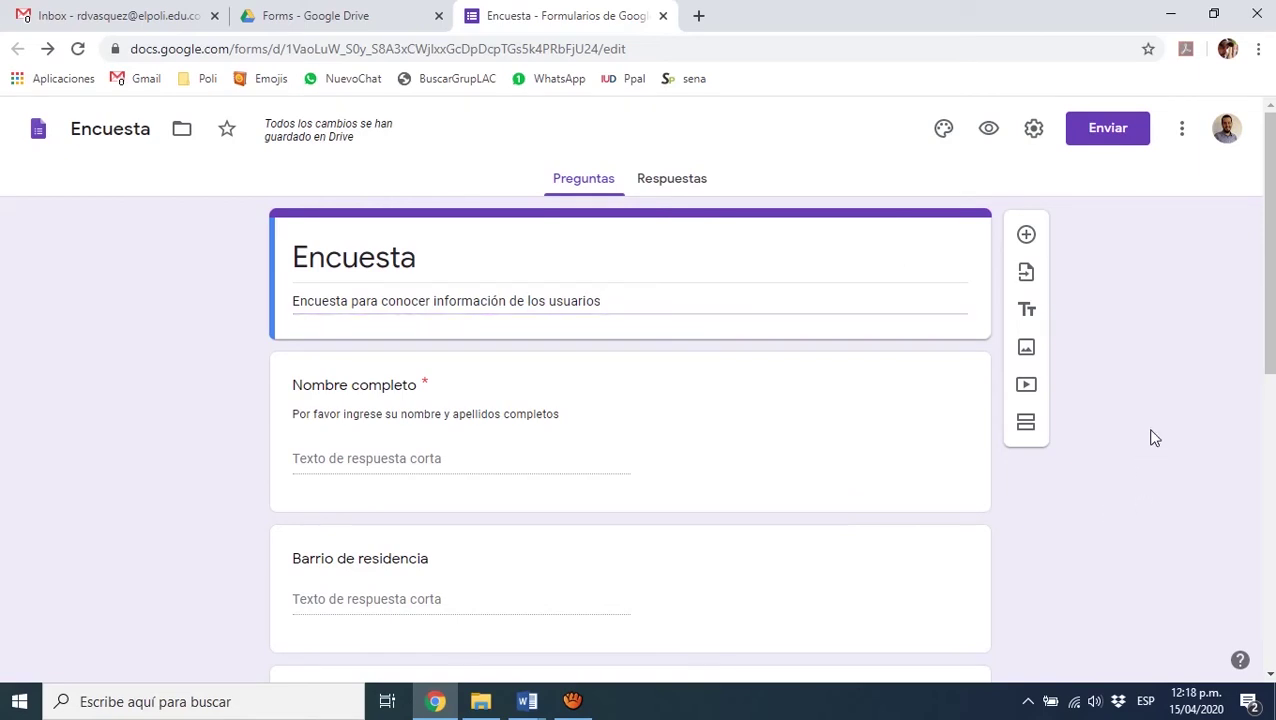
# Preview the form as a respondent and look through all its questions
pyautogui.click(989, 130)
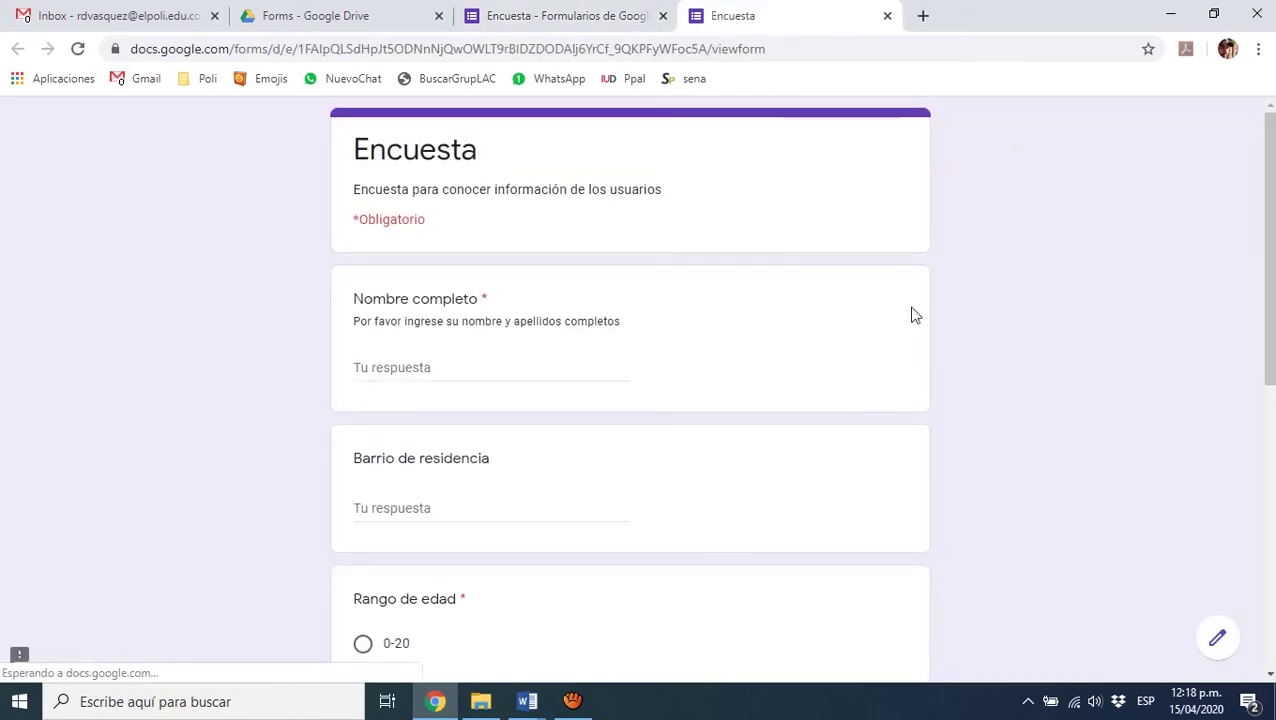
pyautogui.scroll(-2, 880, 310)
pyautogui.scroll(-5, 818, 303)
pyautogui.scroll(6, 840, 300)
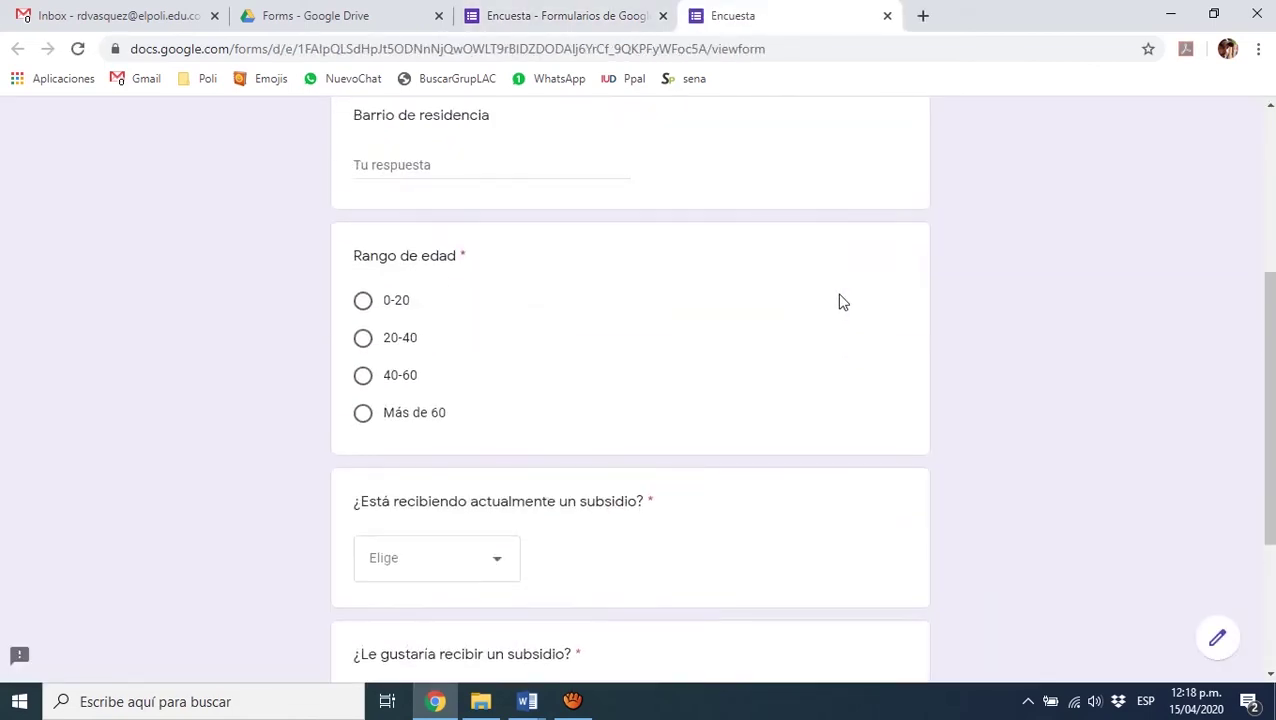
pyautogui.scroll(-1, 840, 320)
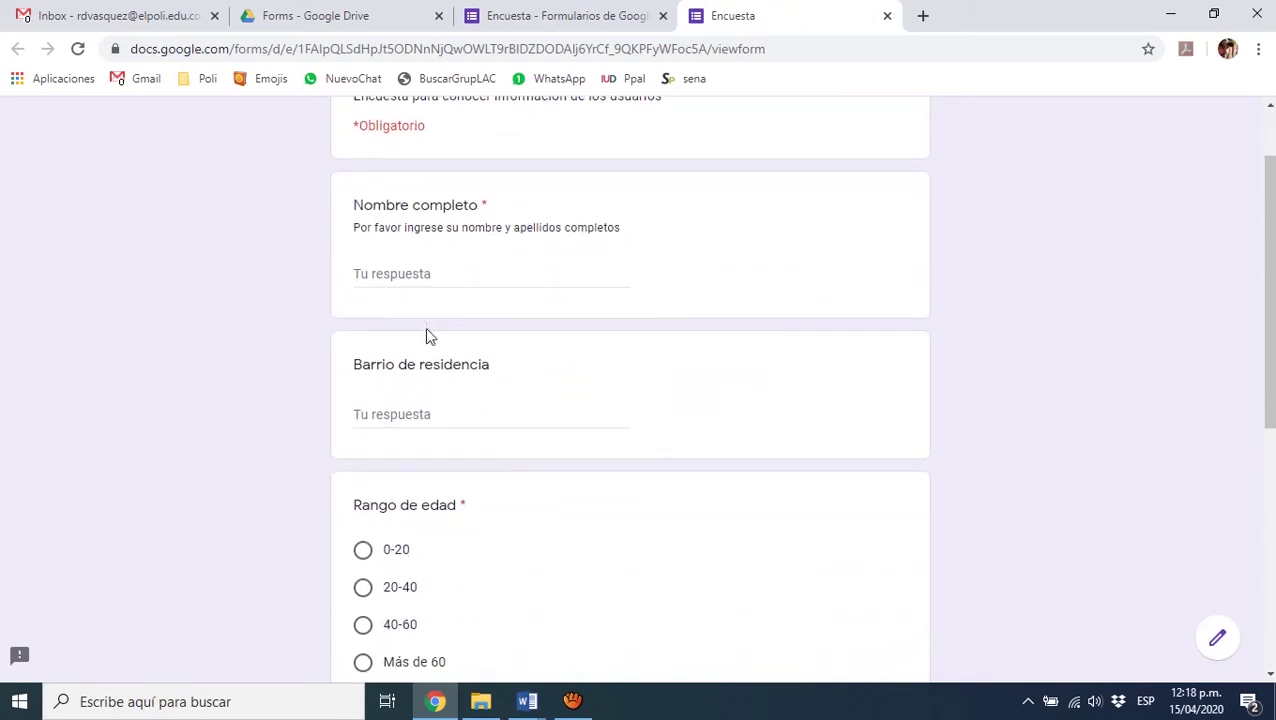
pyautogui.scroll(1, 427, 327)
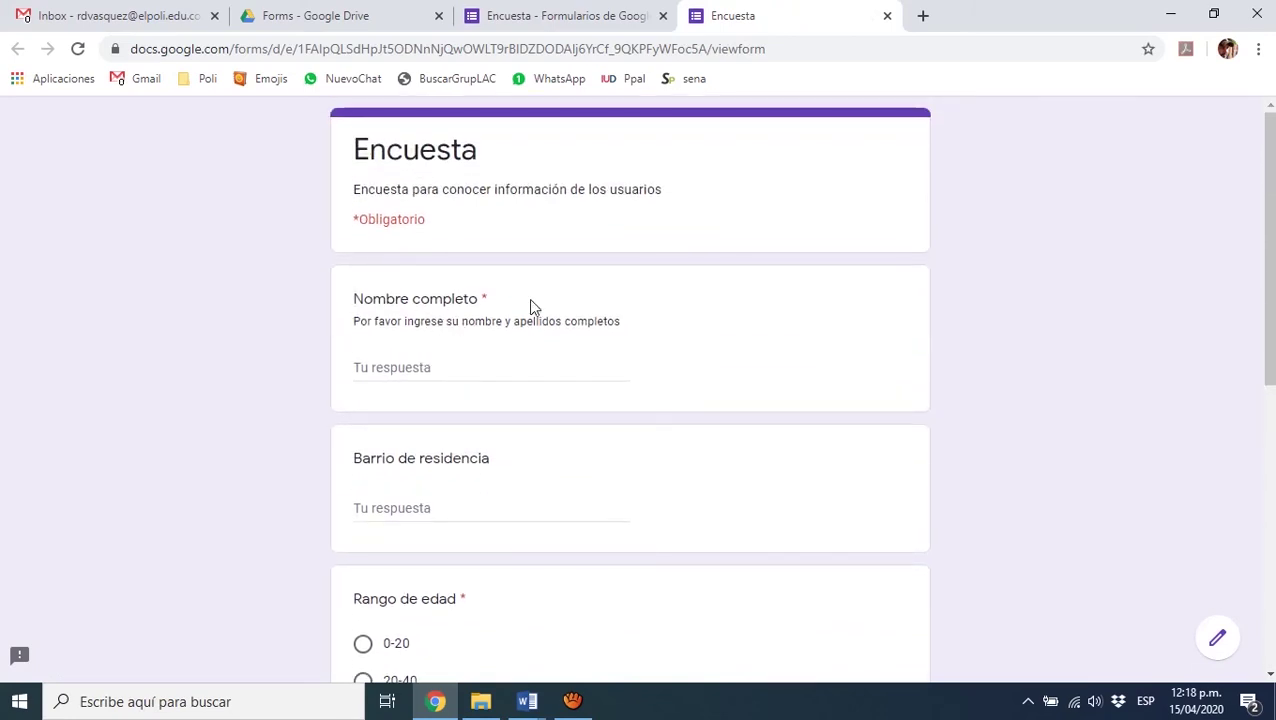
# Test the mandatory full name question in the preview by leaving it and the neighbourhood question blank
pyautogui.click(395, 370)
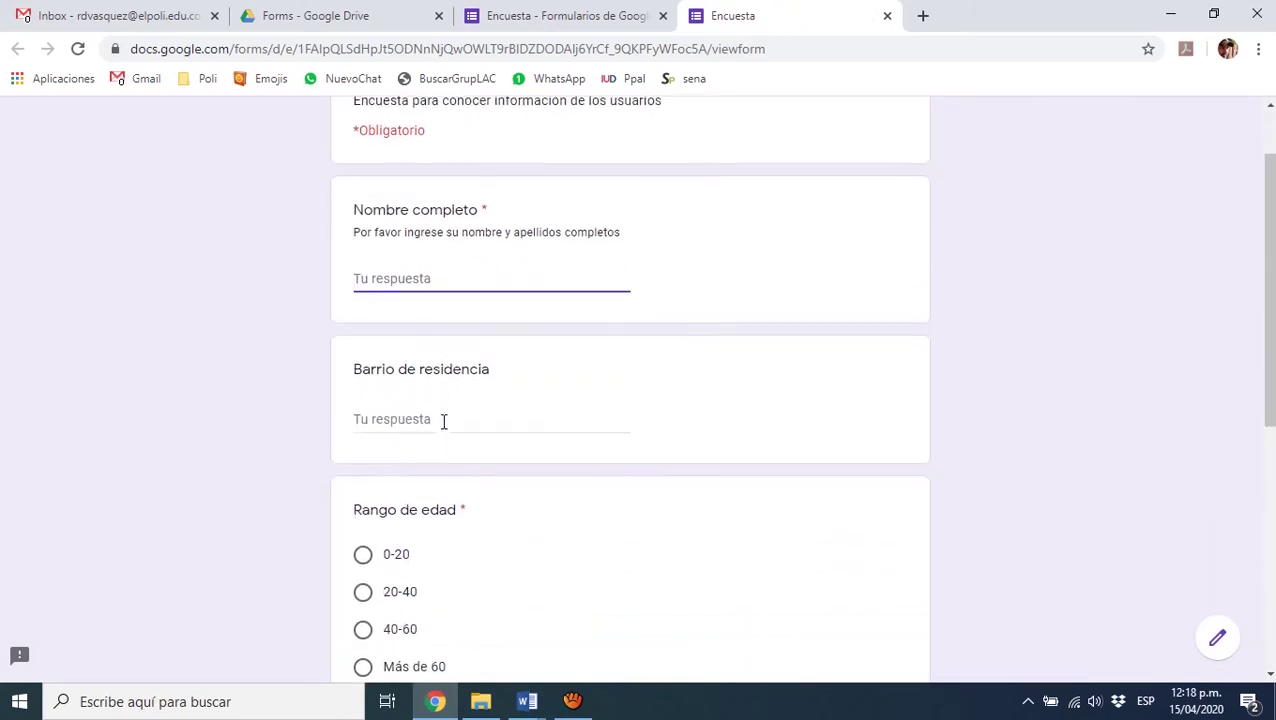
pyautogui.scroll(-1, 442, 421)
pyautogui.click(397, 432)
pyautogui.scroll(-1, 485, 405)
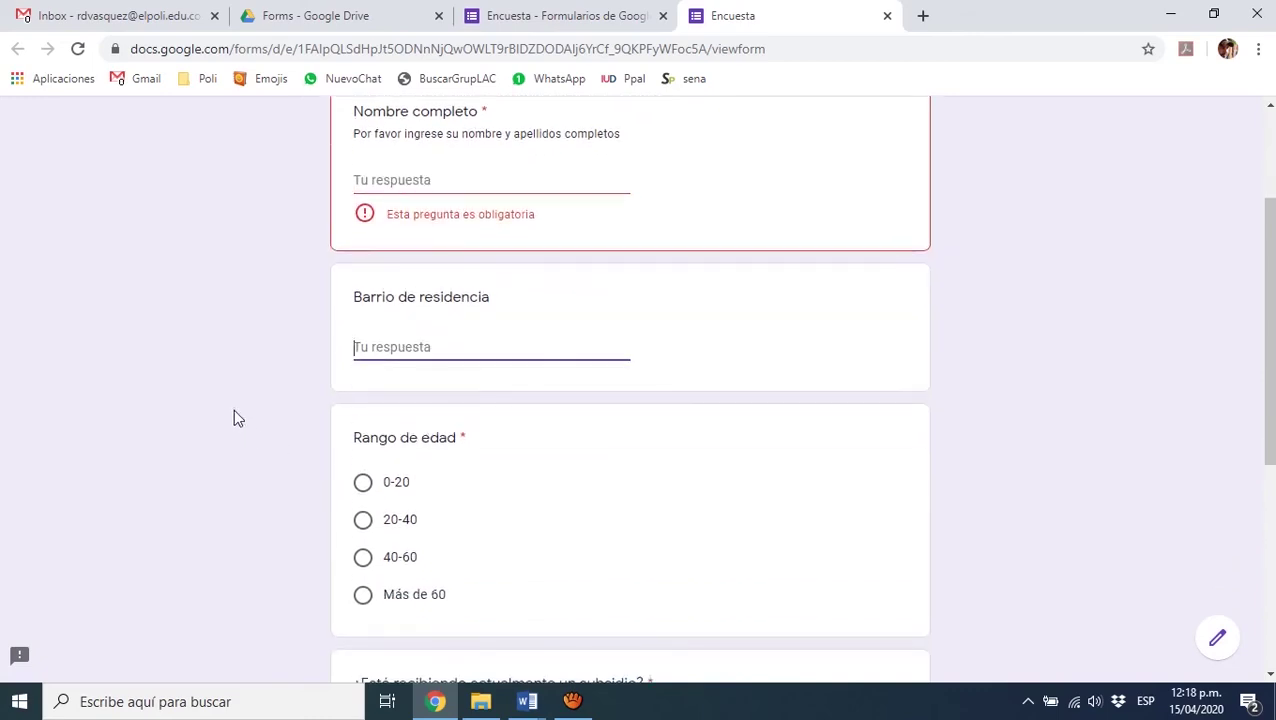
pyautogui.click(232, 409)
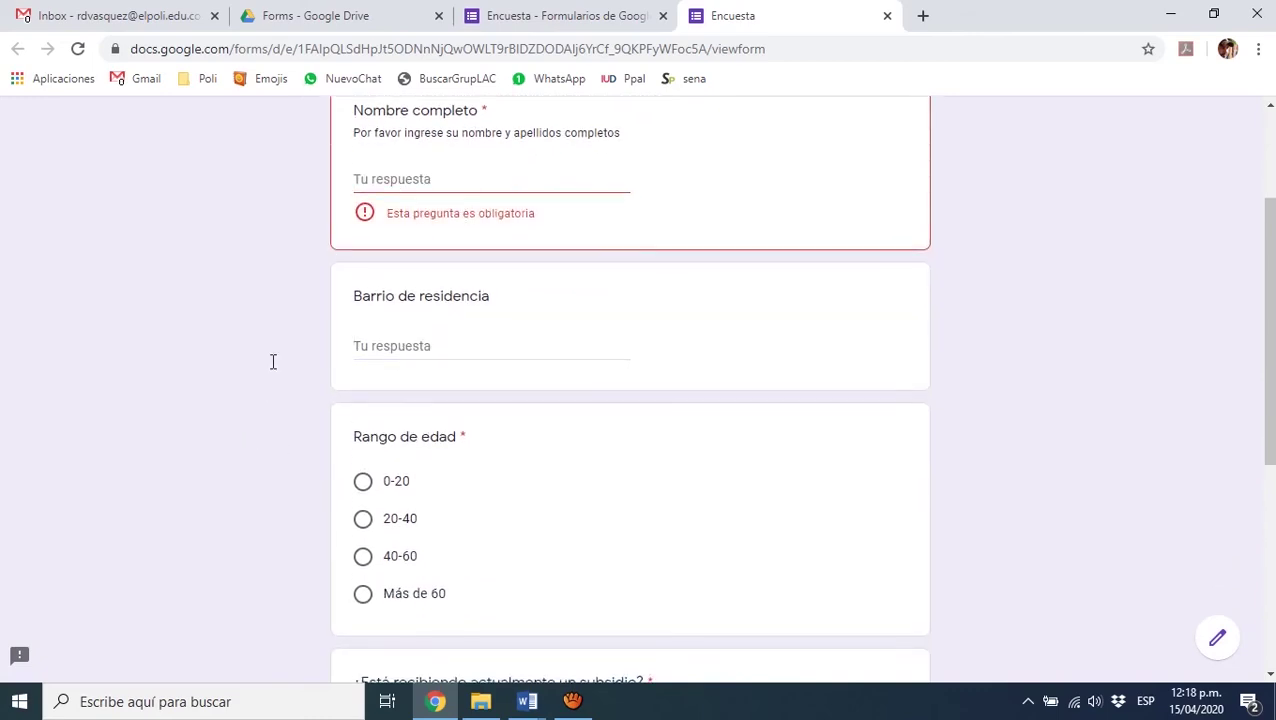
# Try the age range options in the preview and settle on 20-40
pyautogui.scroll(-1, 300, 390)
pyautogui.click(363, 390)
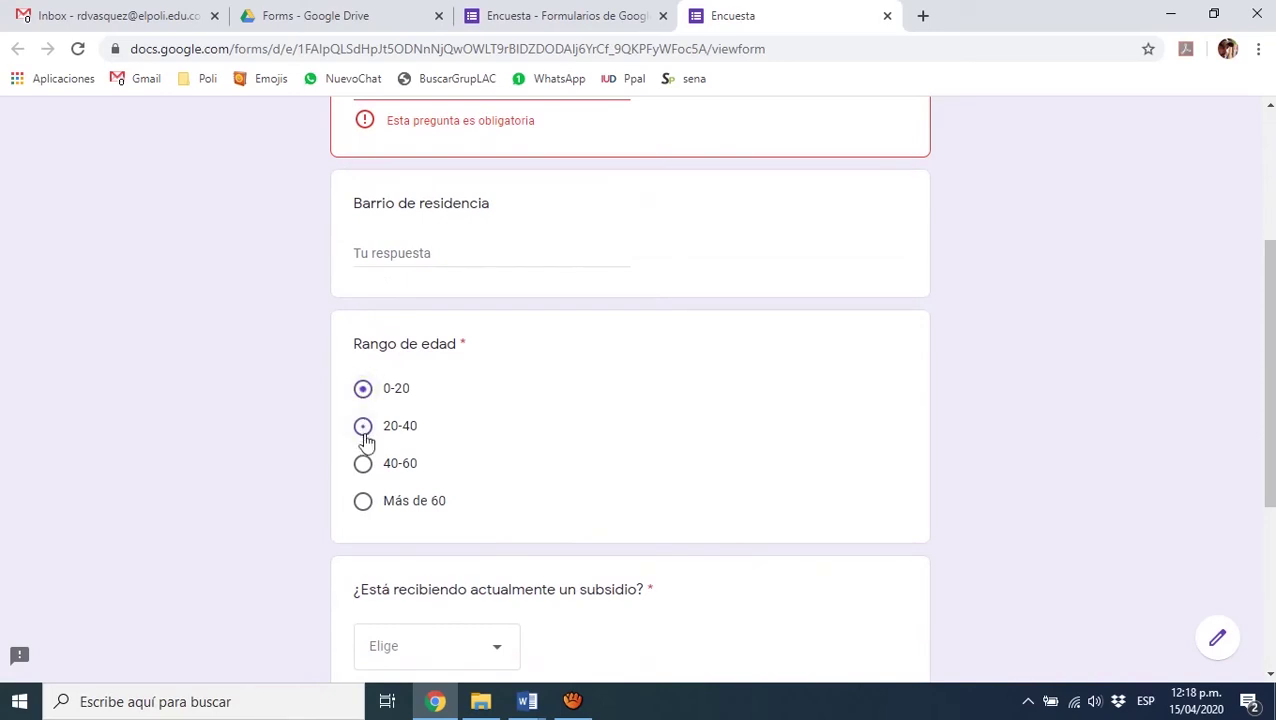
pyautogui.click(363, 464)
pyautogui.click(364, 500)
pyautogui.click(367, 465)
pyautogui.click(364, 425)
pyautogui.scroll(-2, 261, 432)
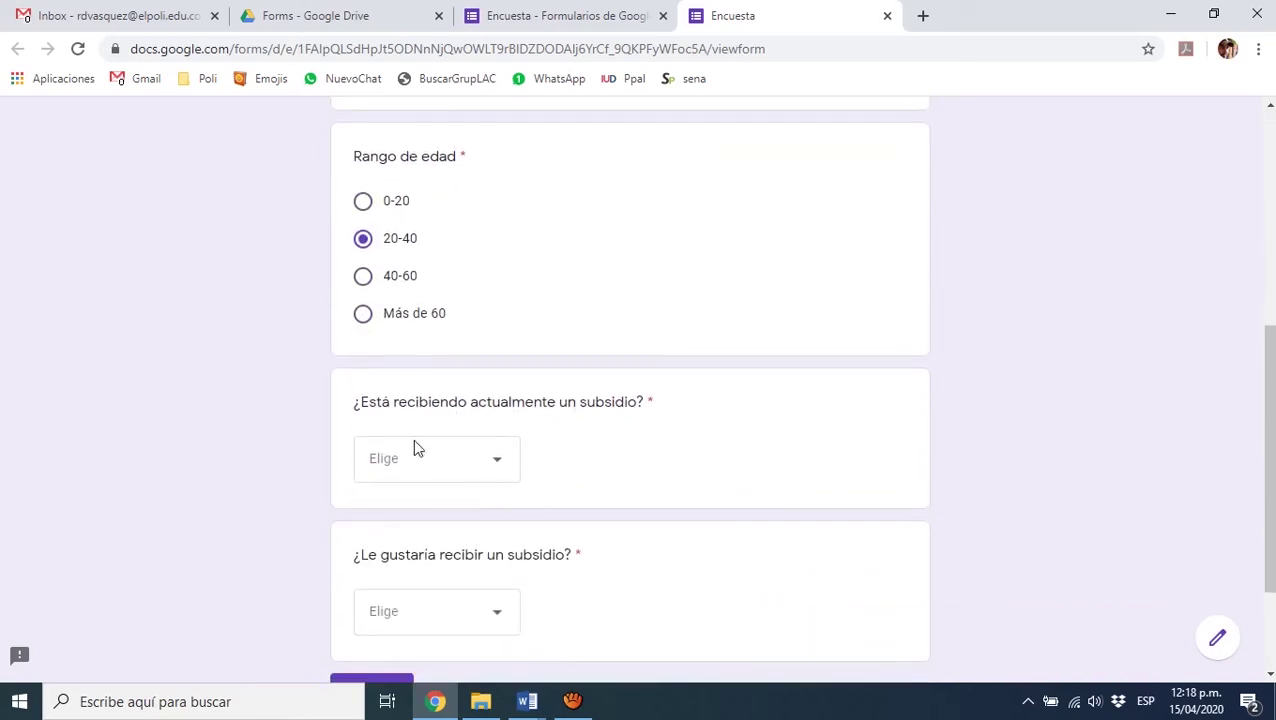
# Answer "Si" to currently receiving a subsidy and "No" to wanting to receive one in the preview
pyautogui.click(416, 470)
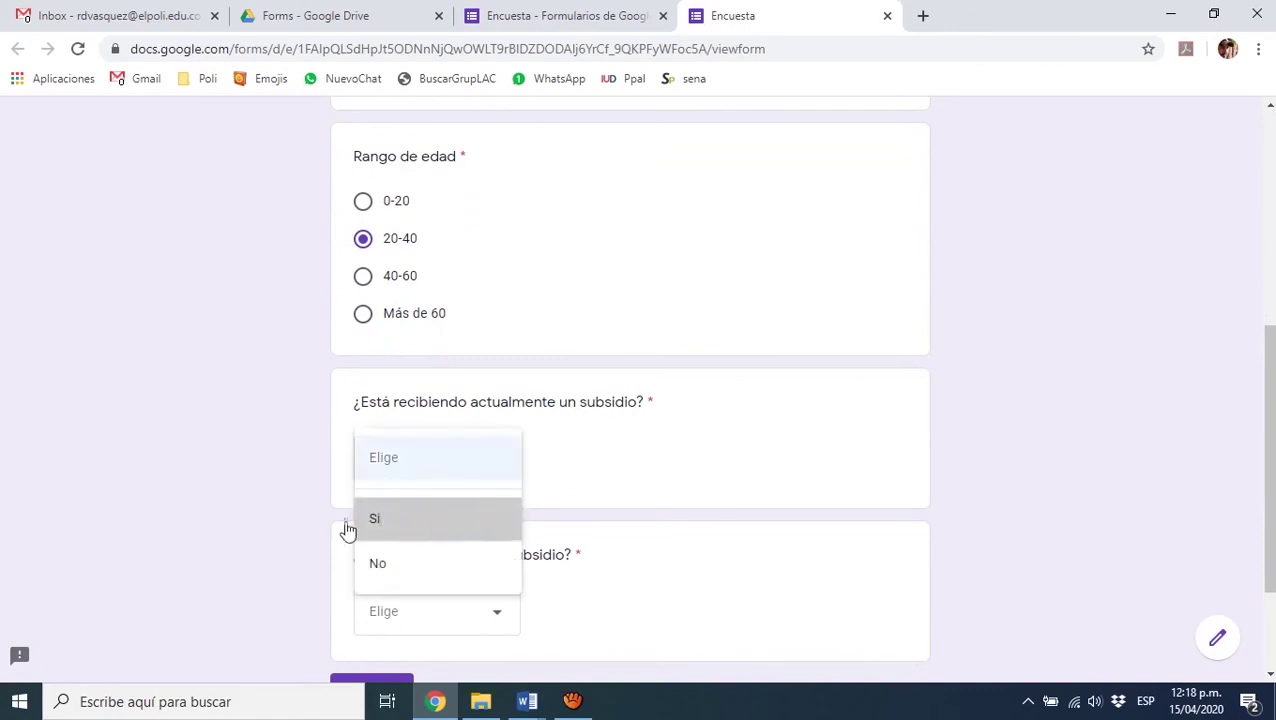
pyautogui.click(360, 520)
pyautogui.scroll(-1, 278, 480)
pyautogui.scroll(-1, 278, 480)
pyautogui.click(396, 460)
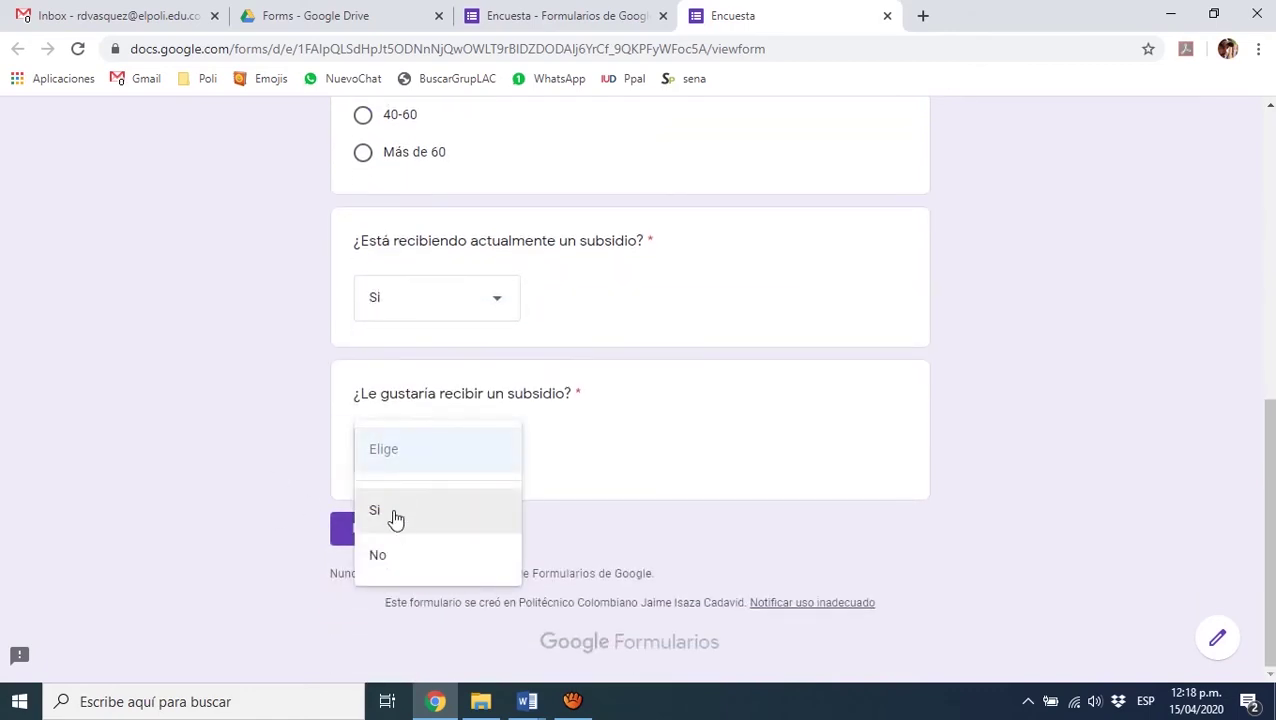
pyautogui.click(385, 565)
# Try to submit the test response with the full name left blank, and close the preview to return to editing
pyautogui.scroll(5, 293, 397)
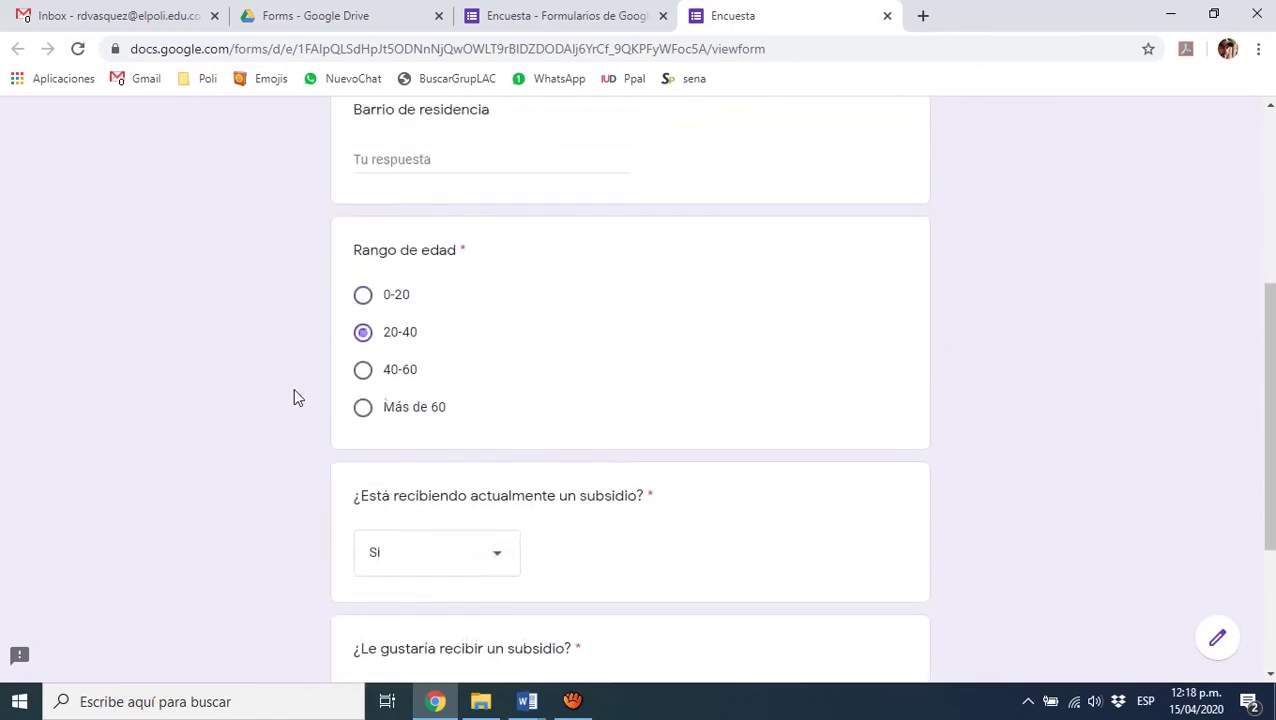
pyautogui.scroll(-5, 293, 398)
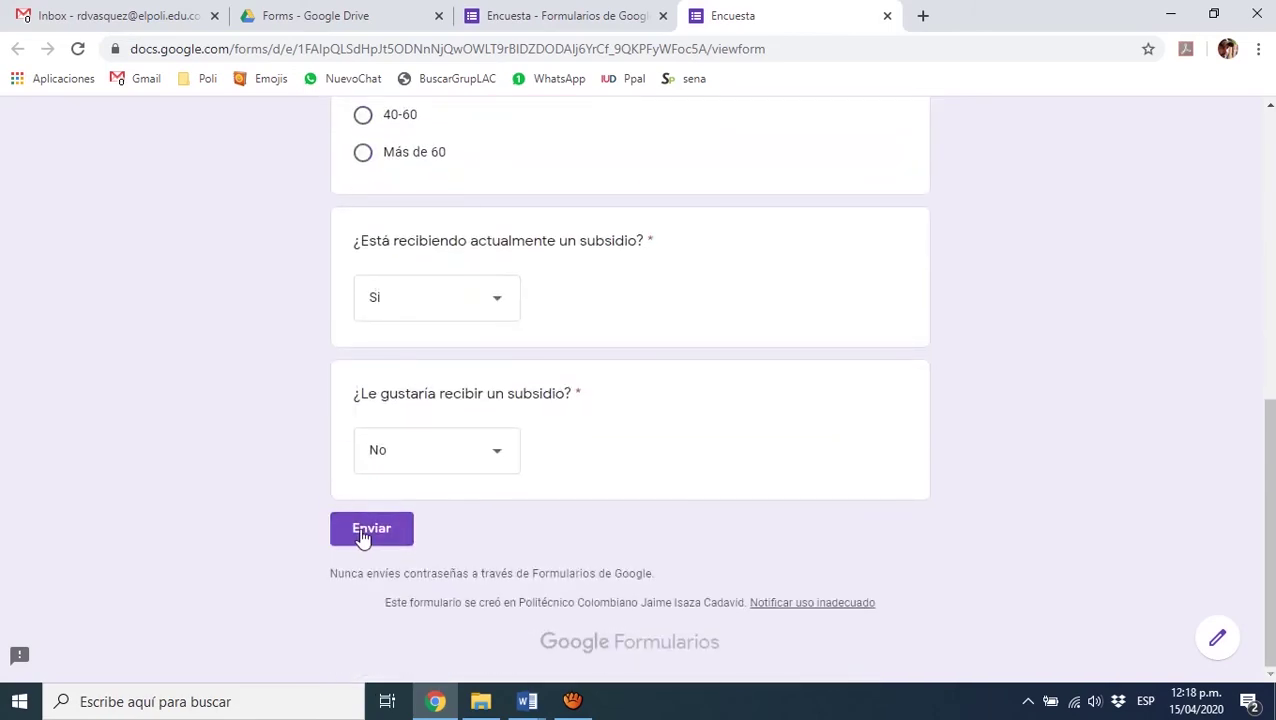
pyautogui.click(364, 534)
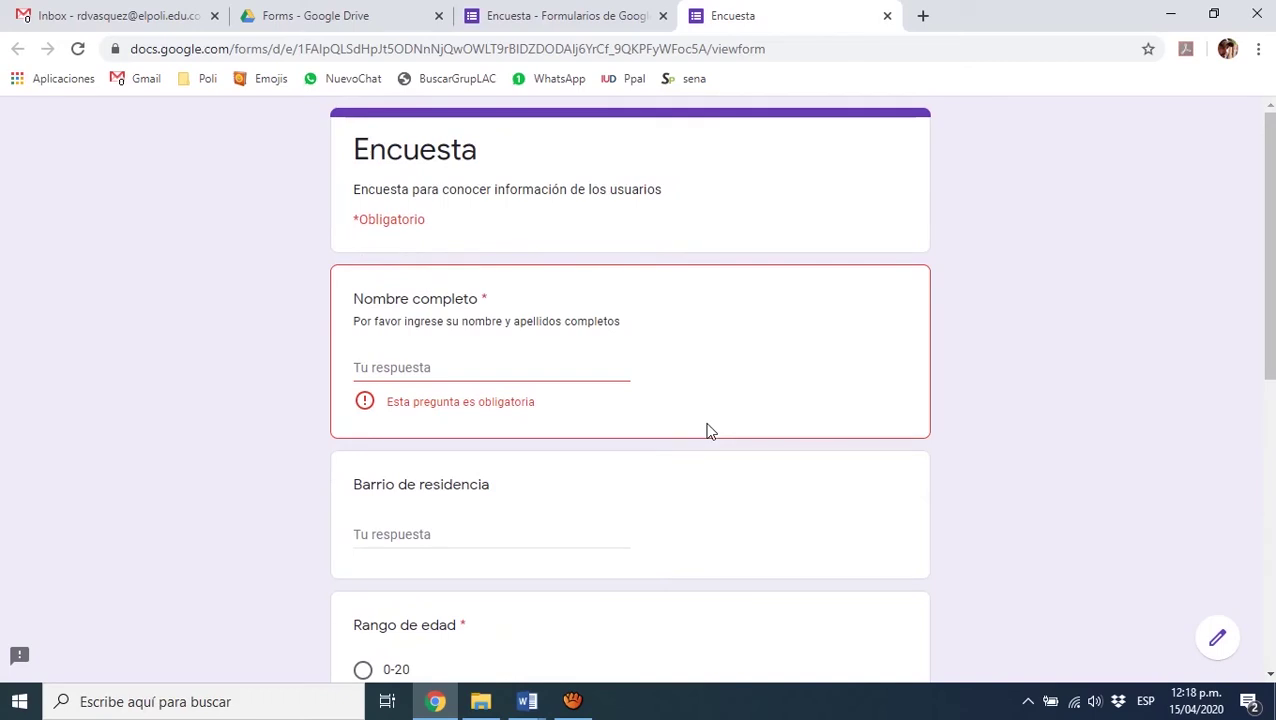
pyautogui.middleClick(822, 16)
pyautogui.click(722, 160)
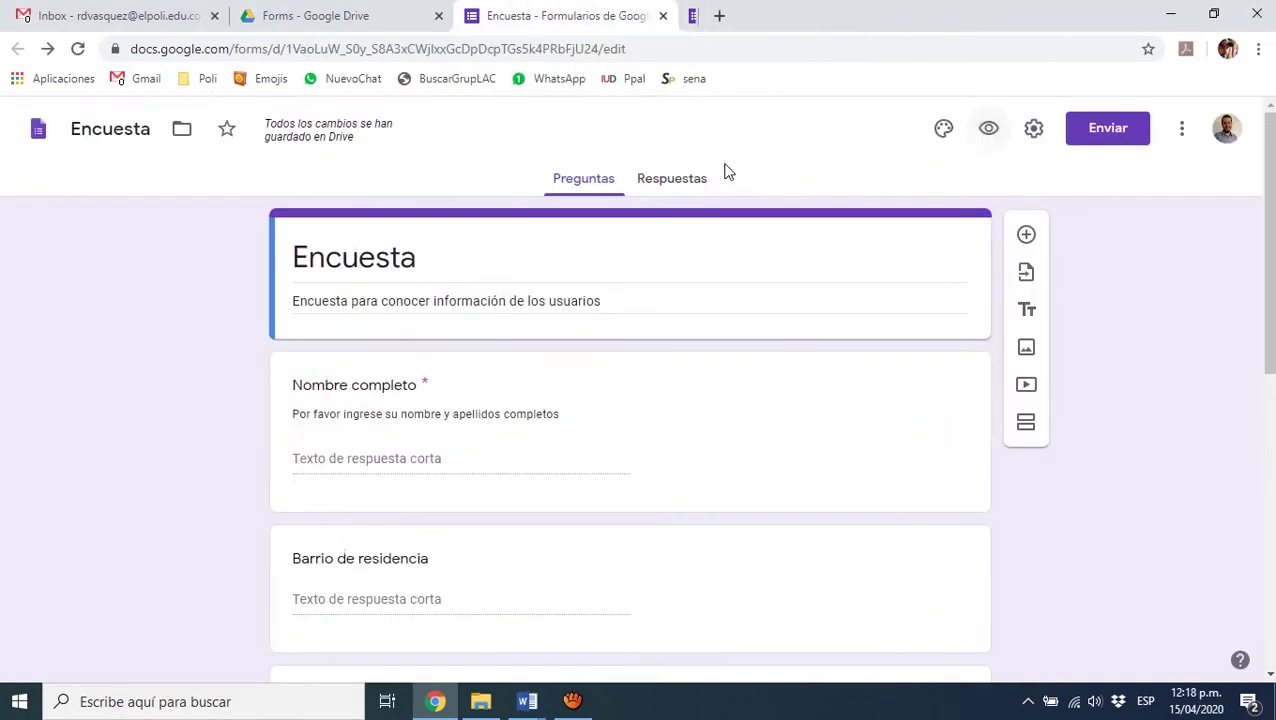
# Set the form's header image to the open book with heart-shaped pages from the "Trabajo y escuela" themes
pyautogui.scroll(-3, 698, 421)
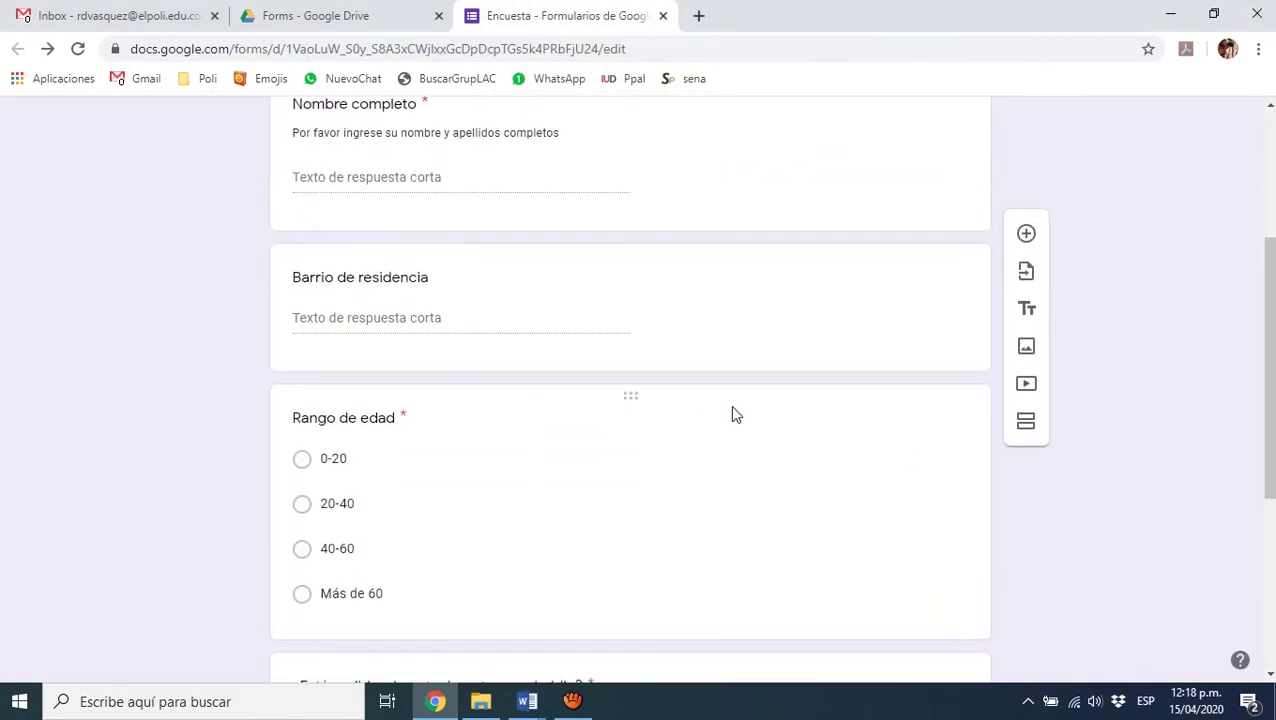
pyautogui.scroll(3, 950, 415)
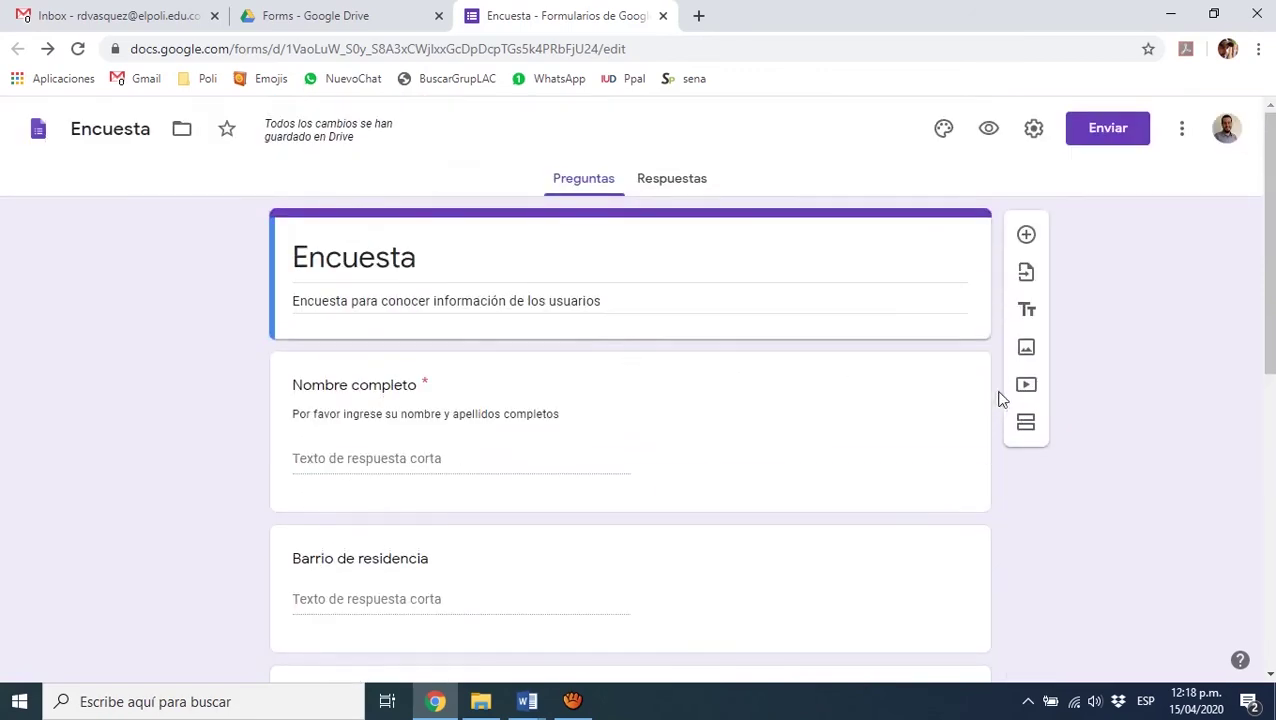
pyautogui.click(945, 132)
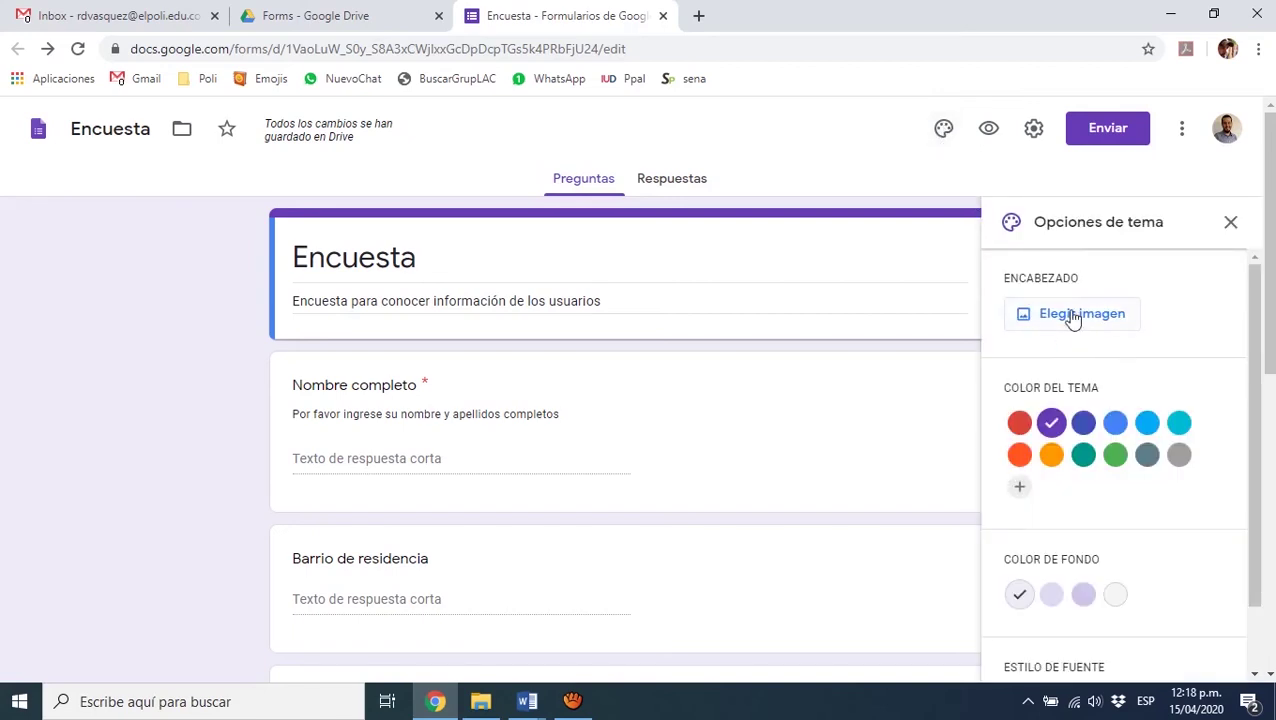
pyautogui.click(1072, 318)
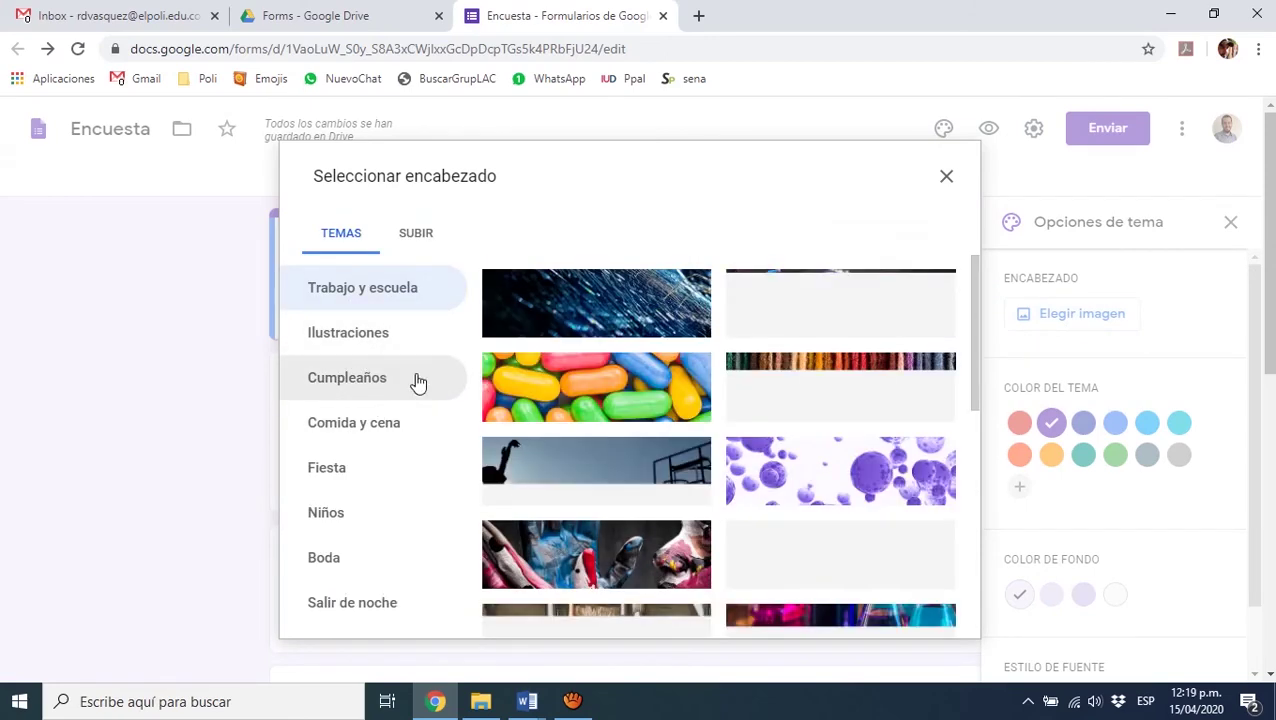
pyautogui.click(360, 289)
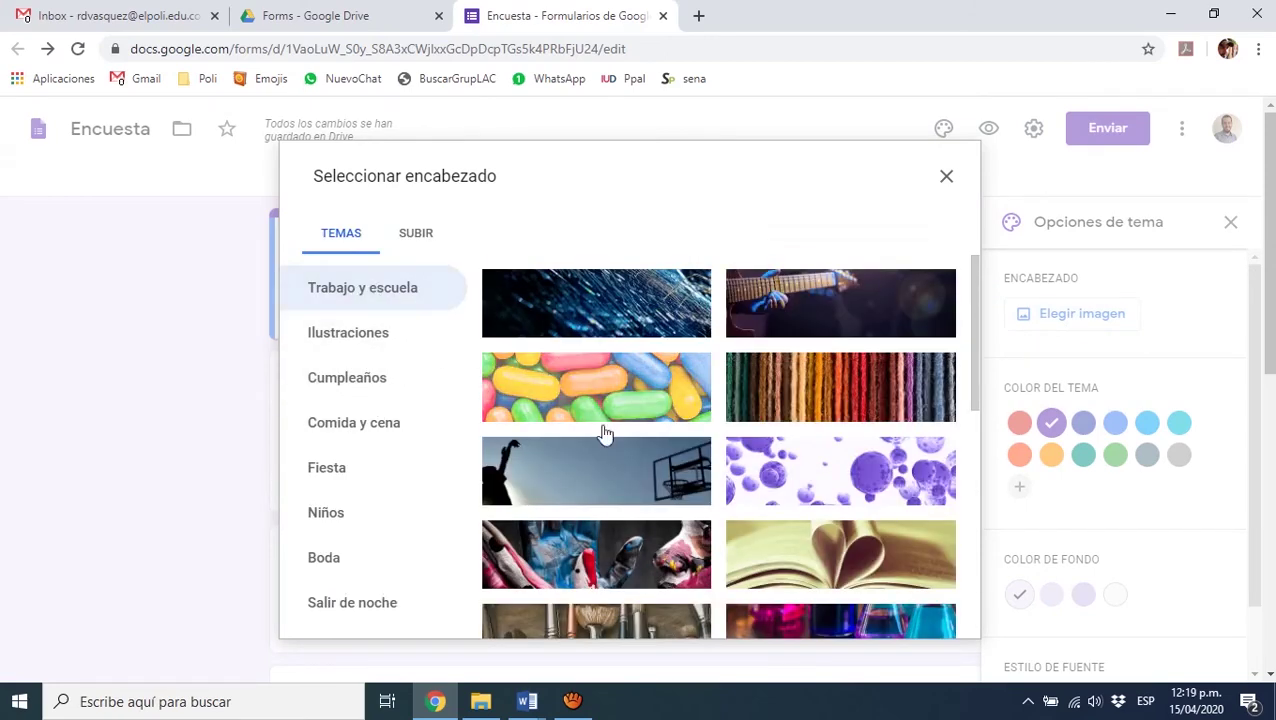
pyautogui.click(837, 563)
pyautogui.scroll(-3, 840, 580)
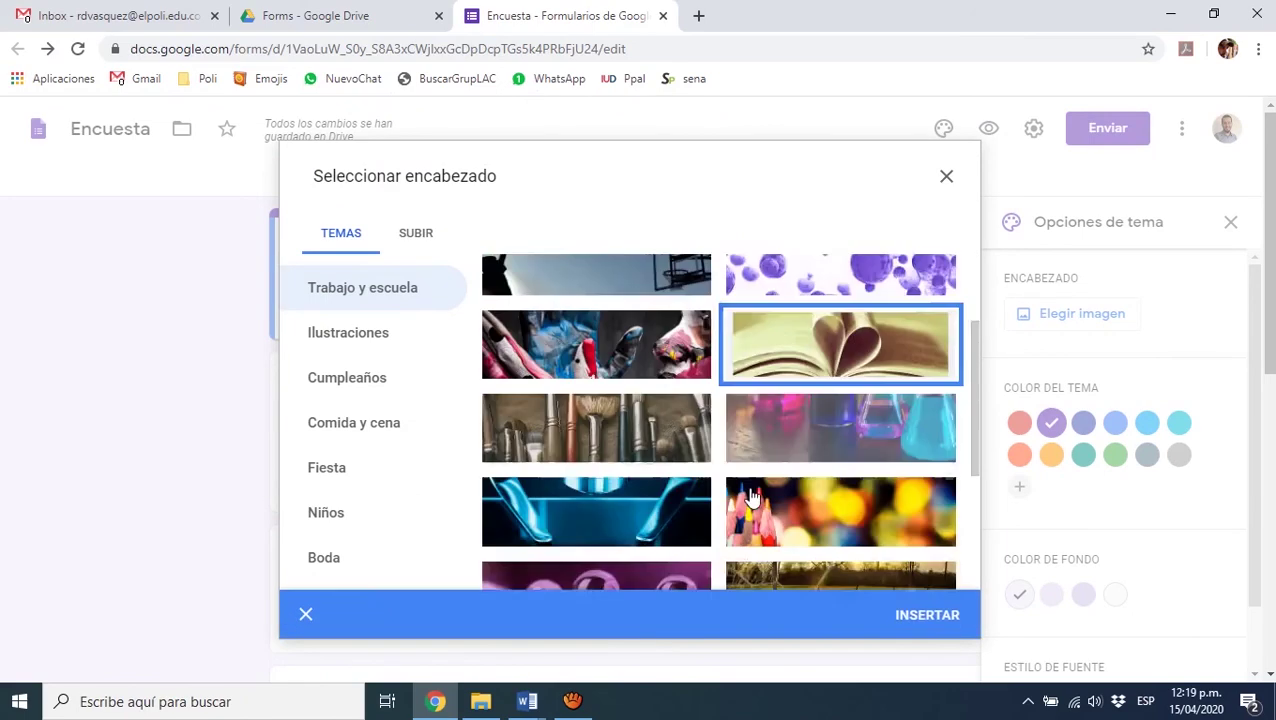
pyautogui.click(926, 632)
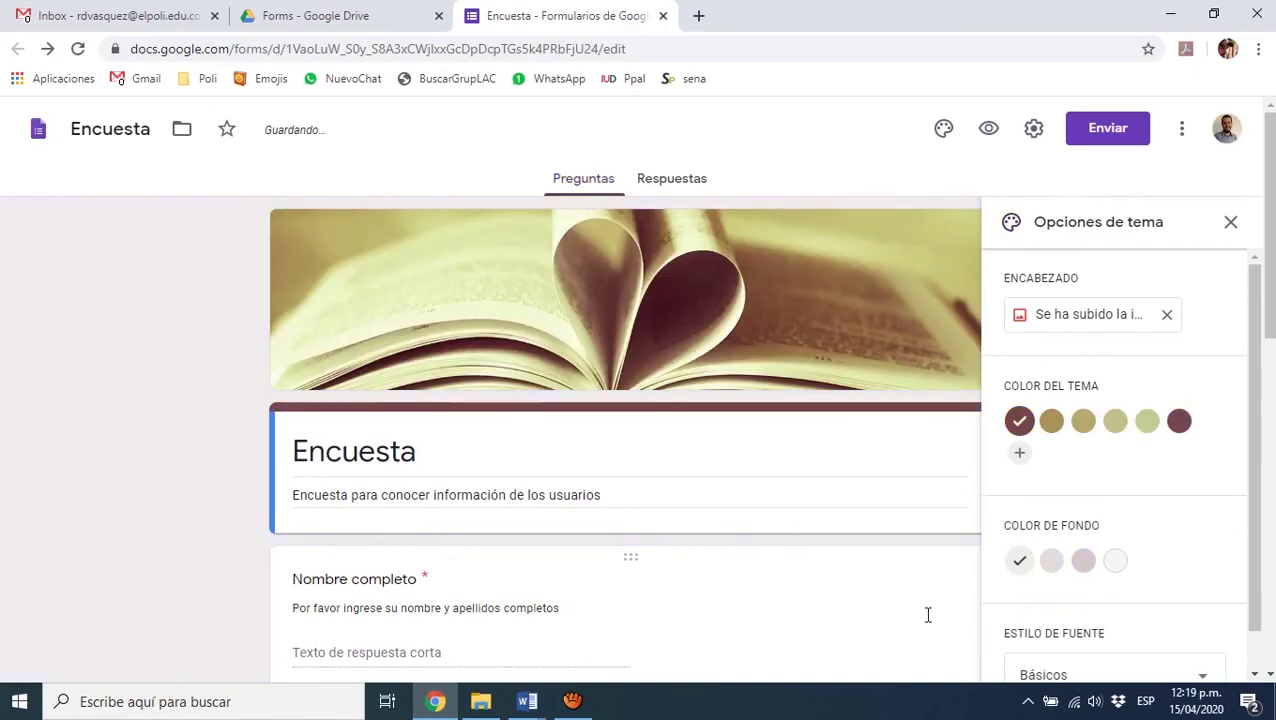
# Preview the form with its new header and colours down to the last question, and close the preview
pyautogui.click(989, 131)
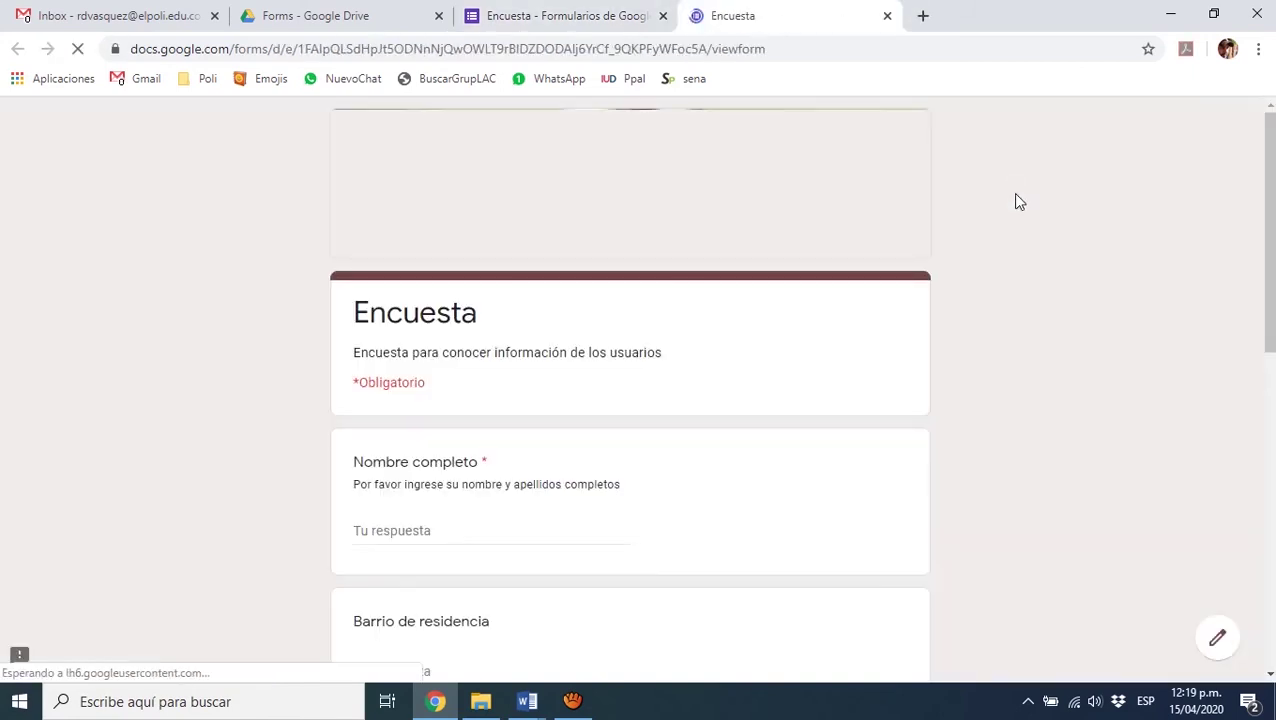
pyautogui.scroll(-6, 1005, 372)
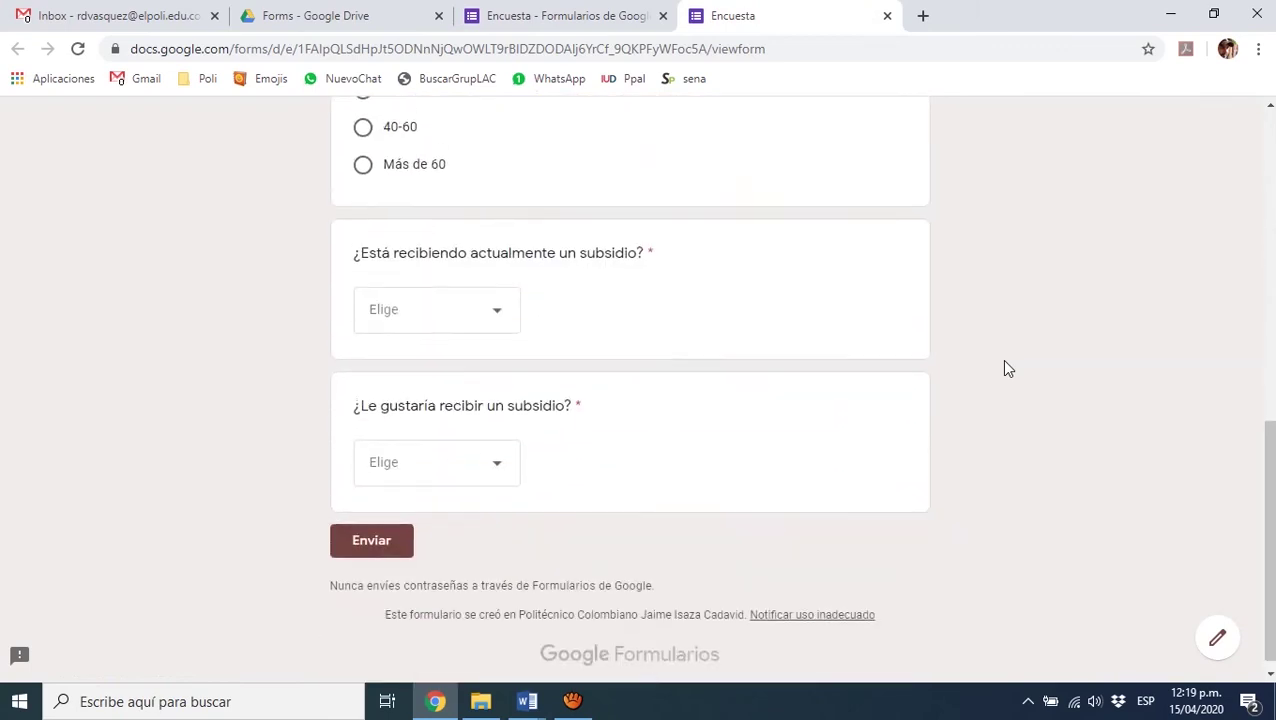
pyautogui.scroll(10, 1005, 369)
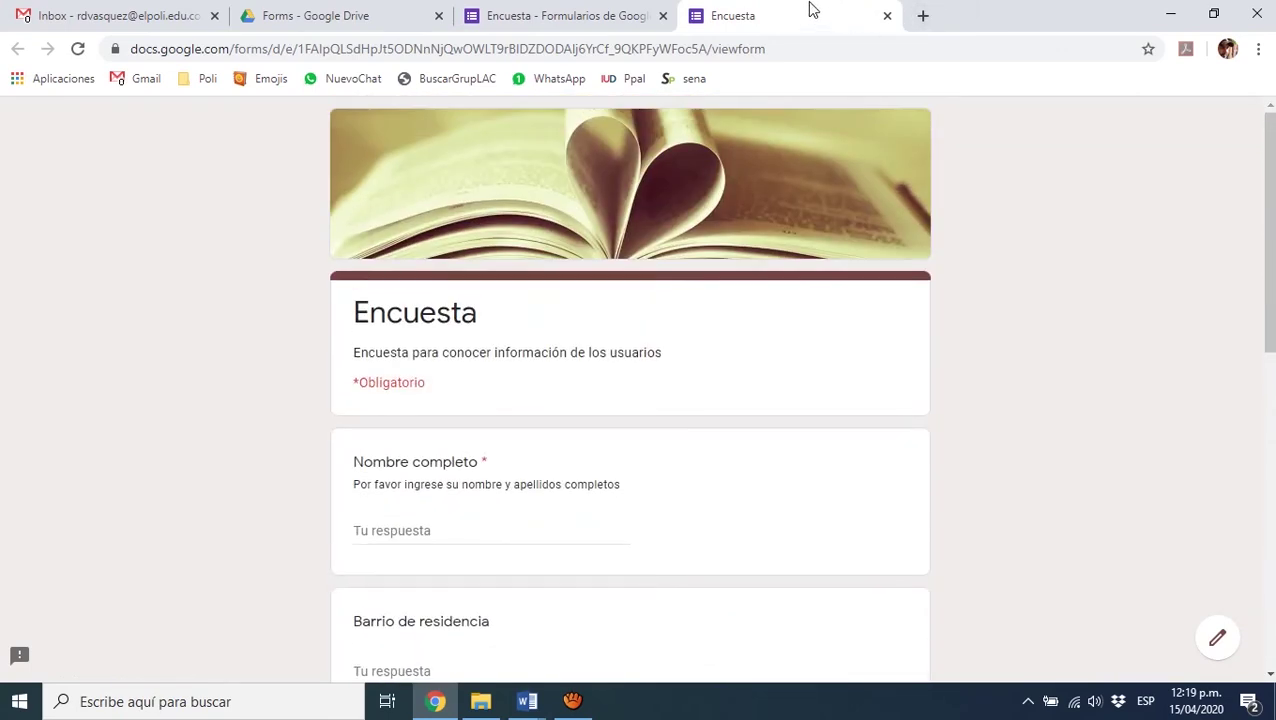
pyautogui.middleClick(812, 10)
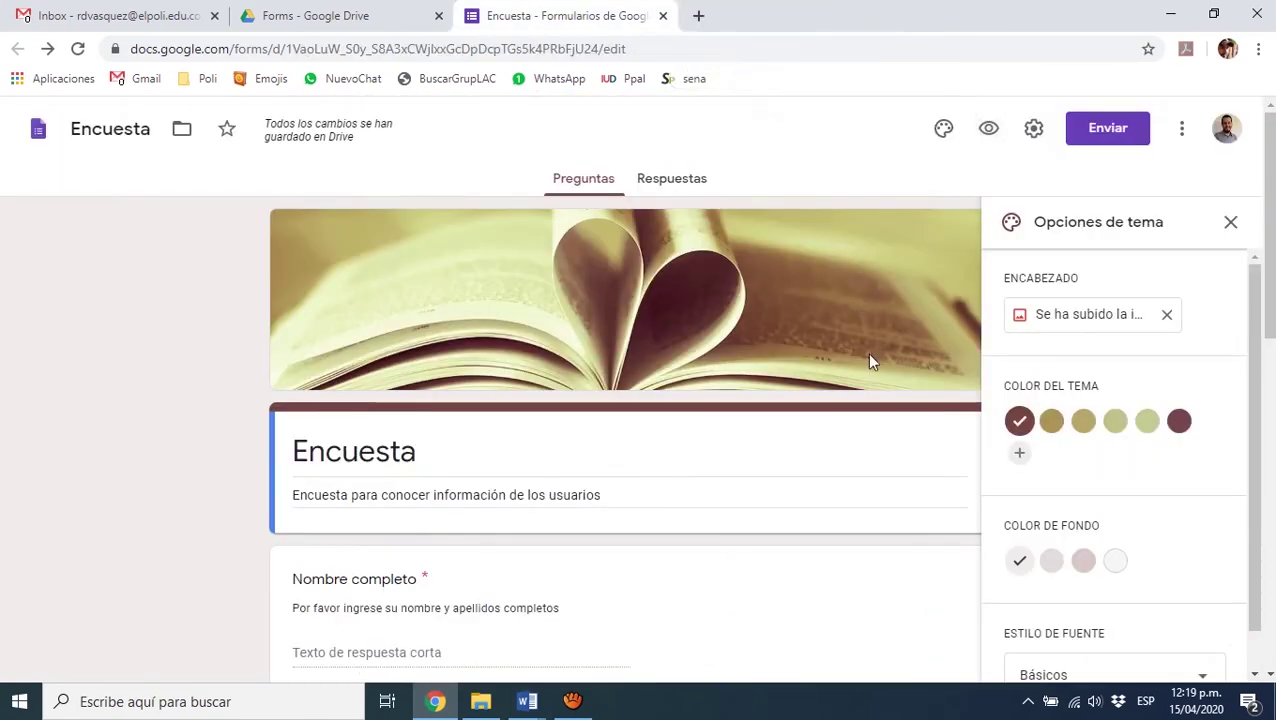
# Create a new spreadsheet named "Encuesta (respuestas)" as the destination for the form's responses
pyautogui.click(673, 180)
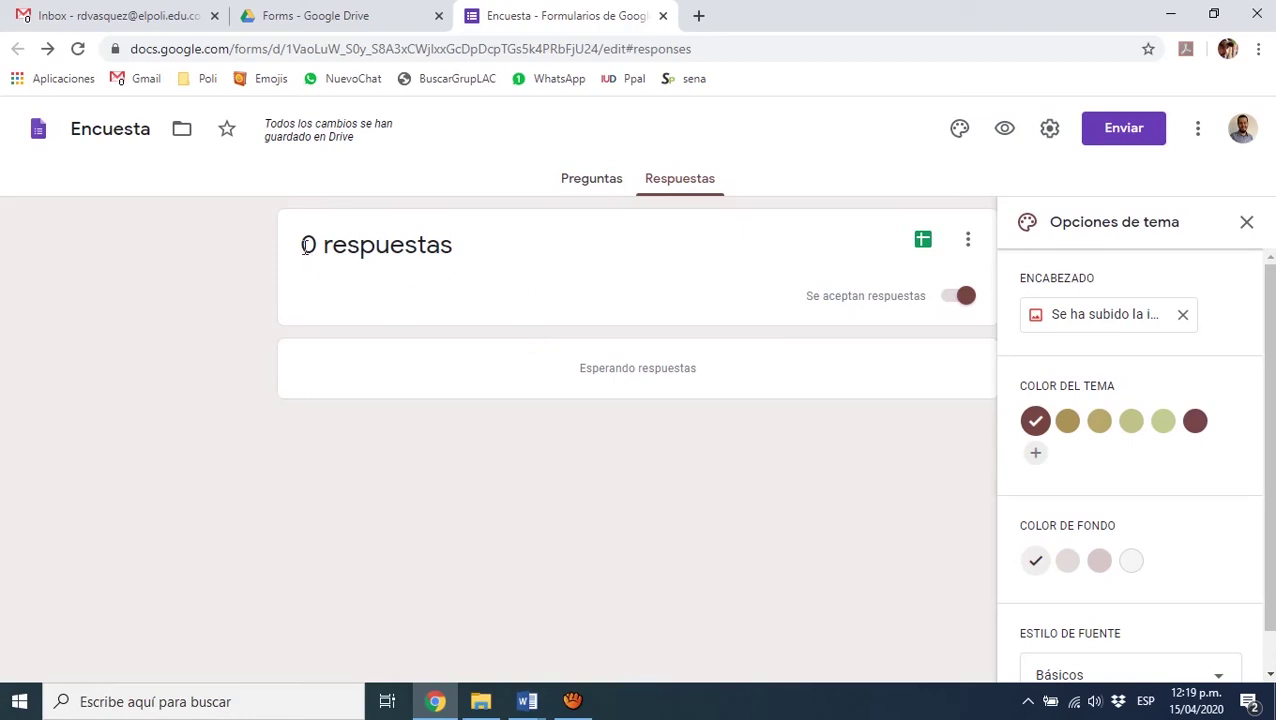
pyautogui.moveTo(305, 246); pyautogui.dragTo(447, 246)
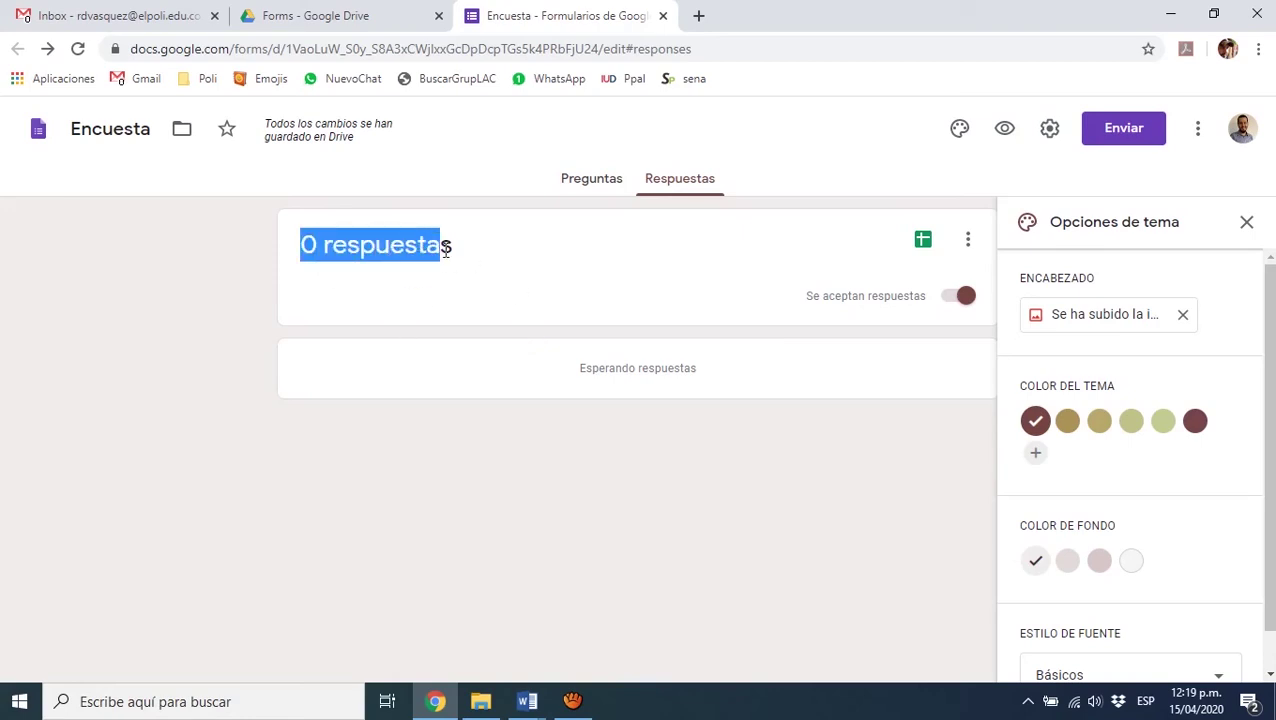
pyautogui.click(453, 246)
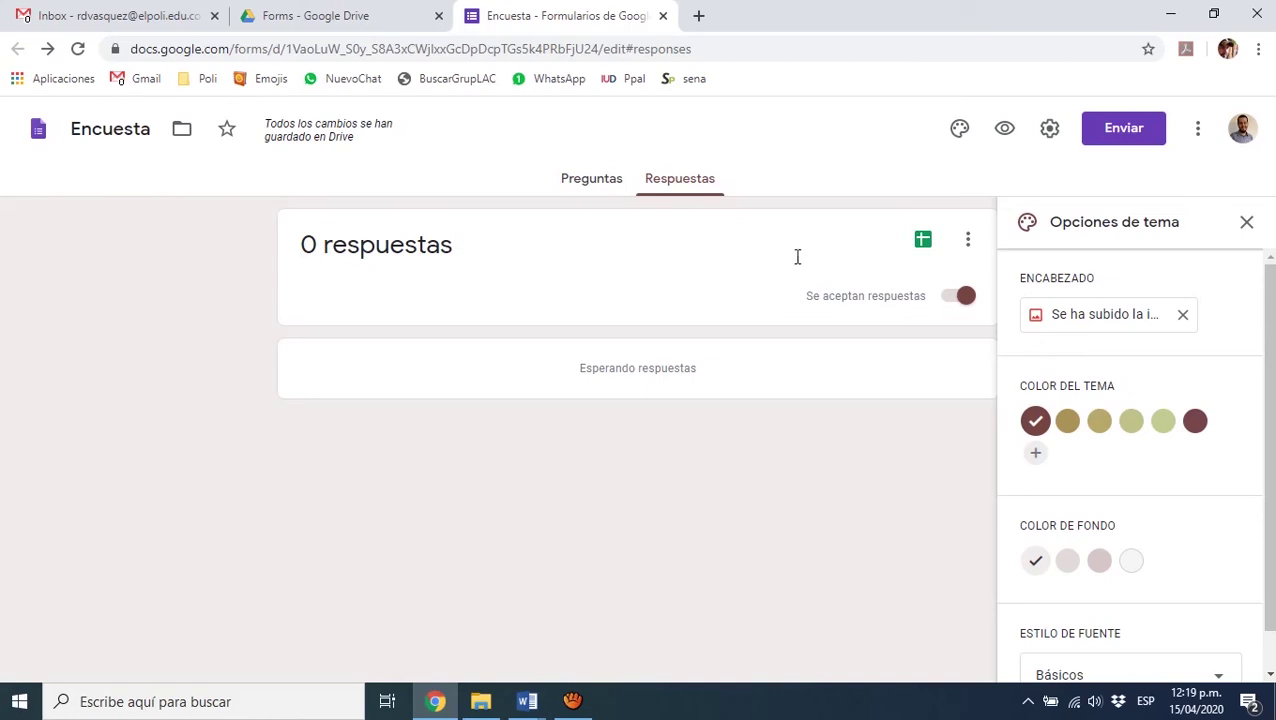
pyautogui.click(924, 242)
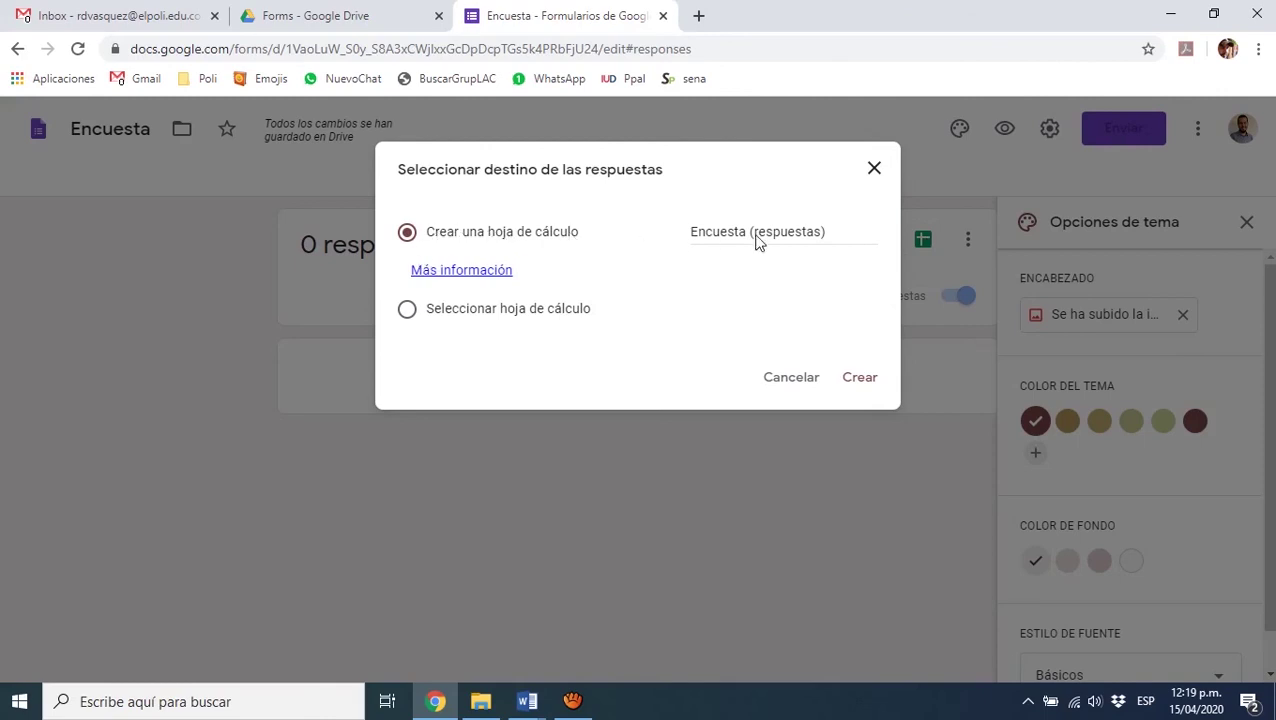
pyautogui.moveTo(692, 232); pyautogui.dragTo(756, 232)
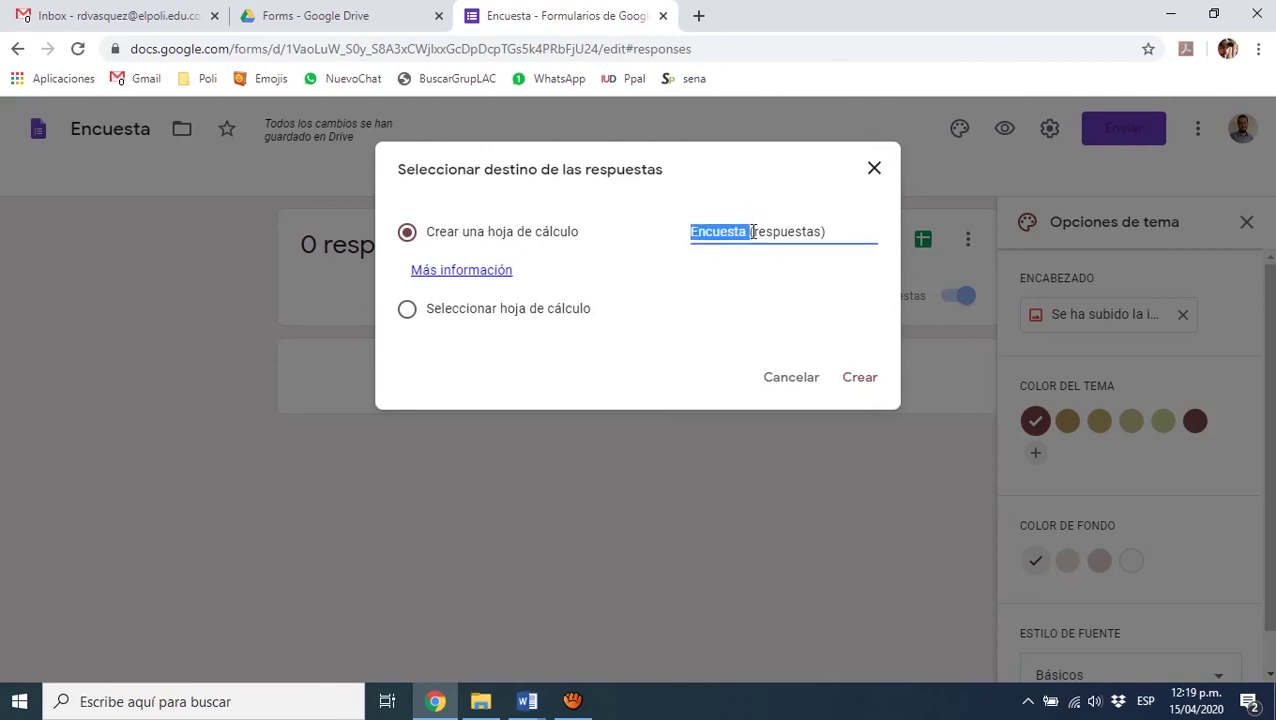
pyautogui.click(771, 232)
pyautogui.moveTo(843, 231); pyautogui.dragTo(751, 229)
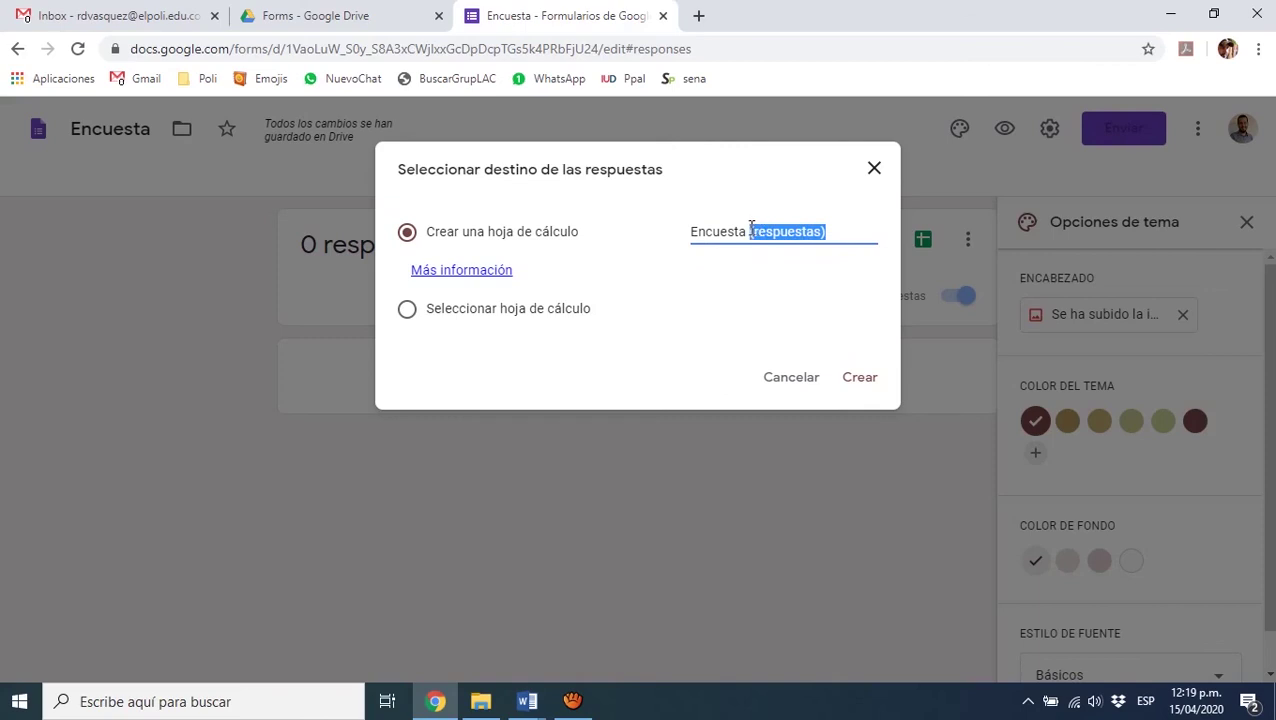
pyautogui.click(765, 234)
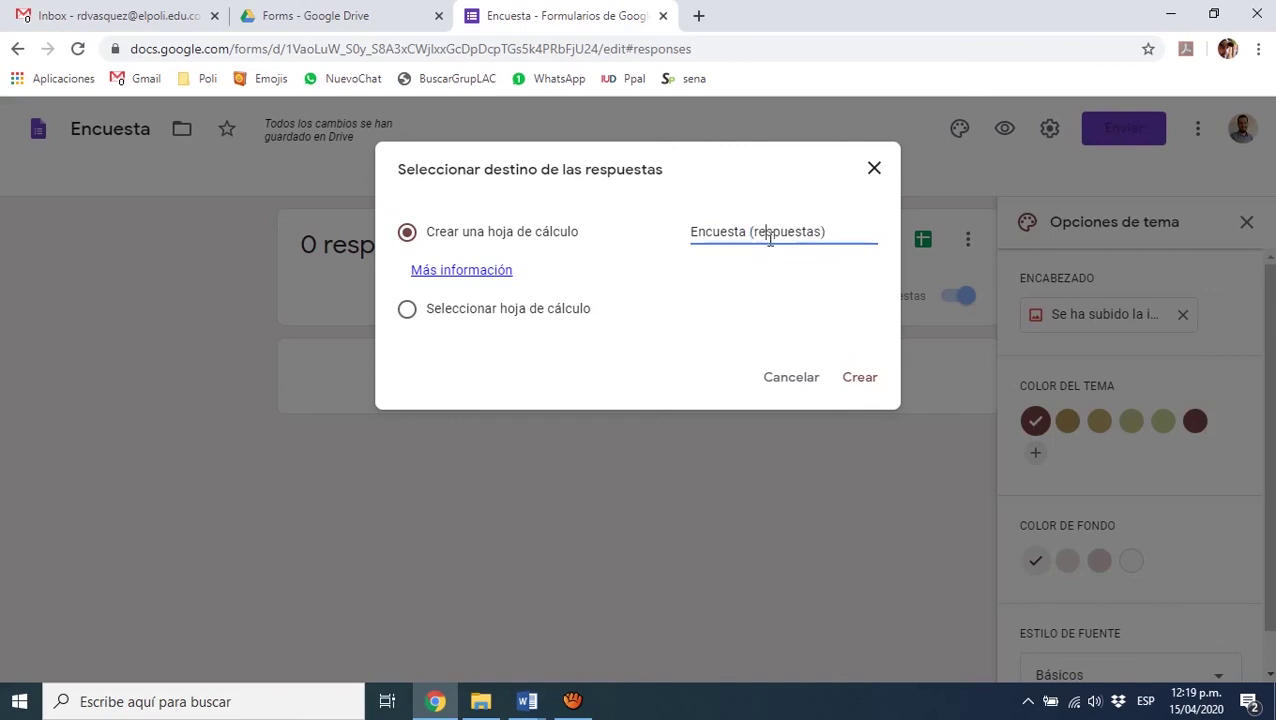
pyautogui.click(860, 379)
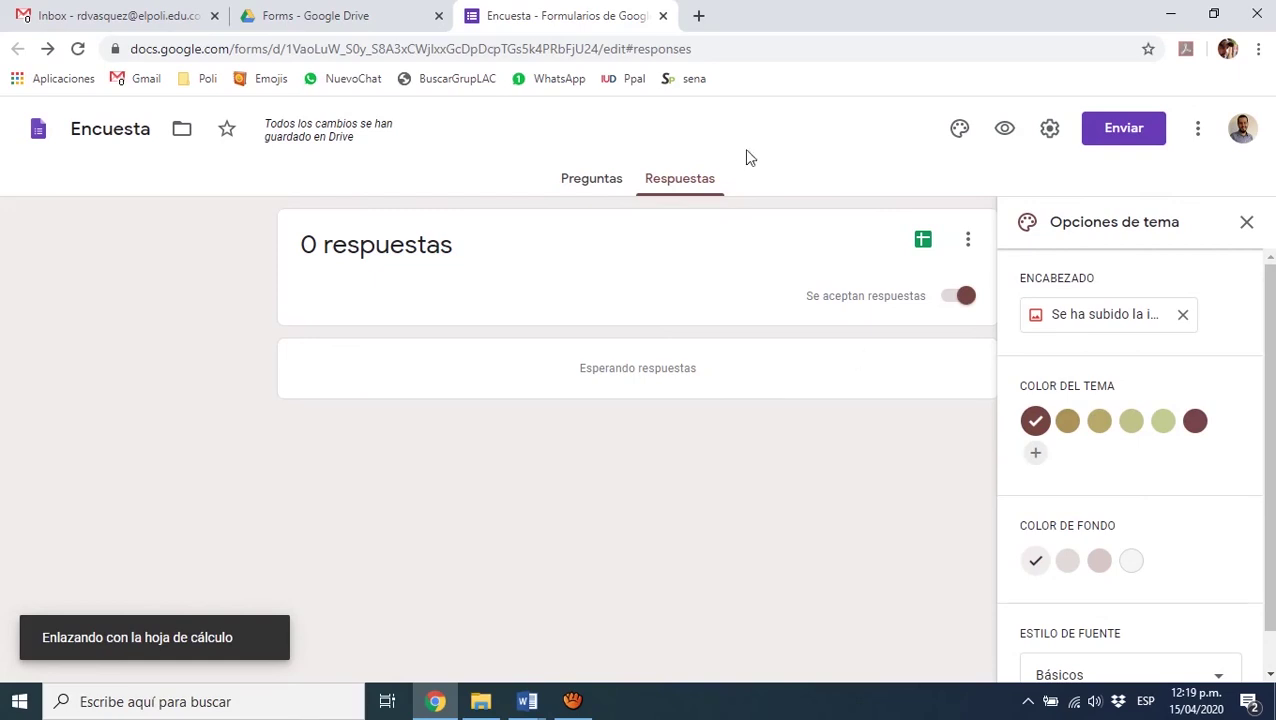
# Switch to Google Drive, close the response spreadsheet and refresh the Forms folder to check its files
pyautogui.click(278, 12)
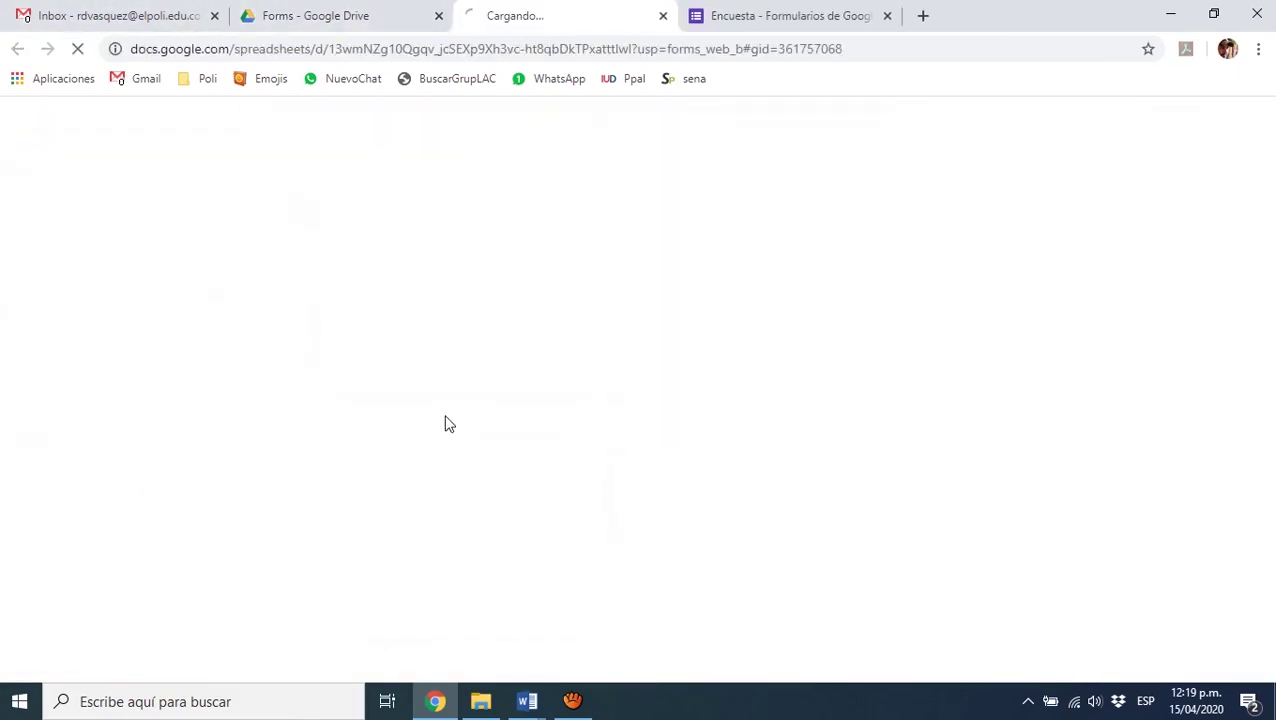
pyautogui.middleClick(558, 14)
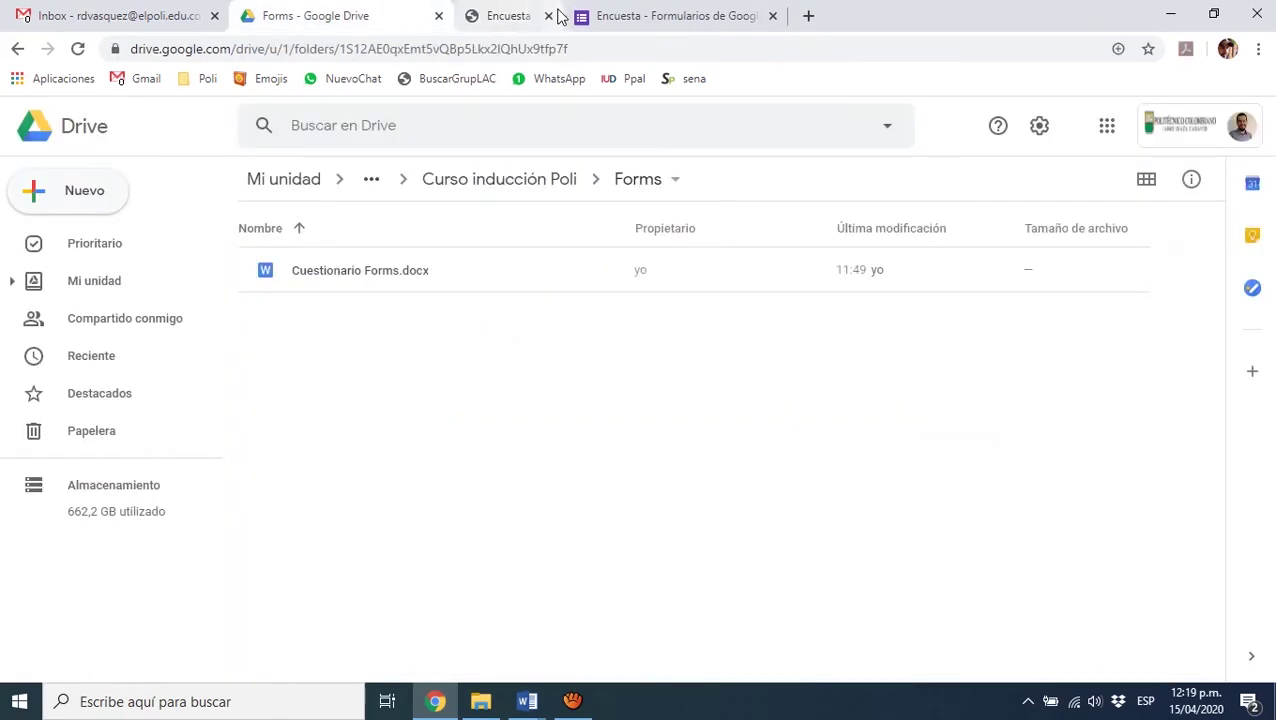
pyautogui.press('F5')
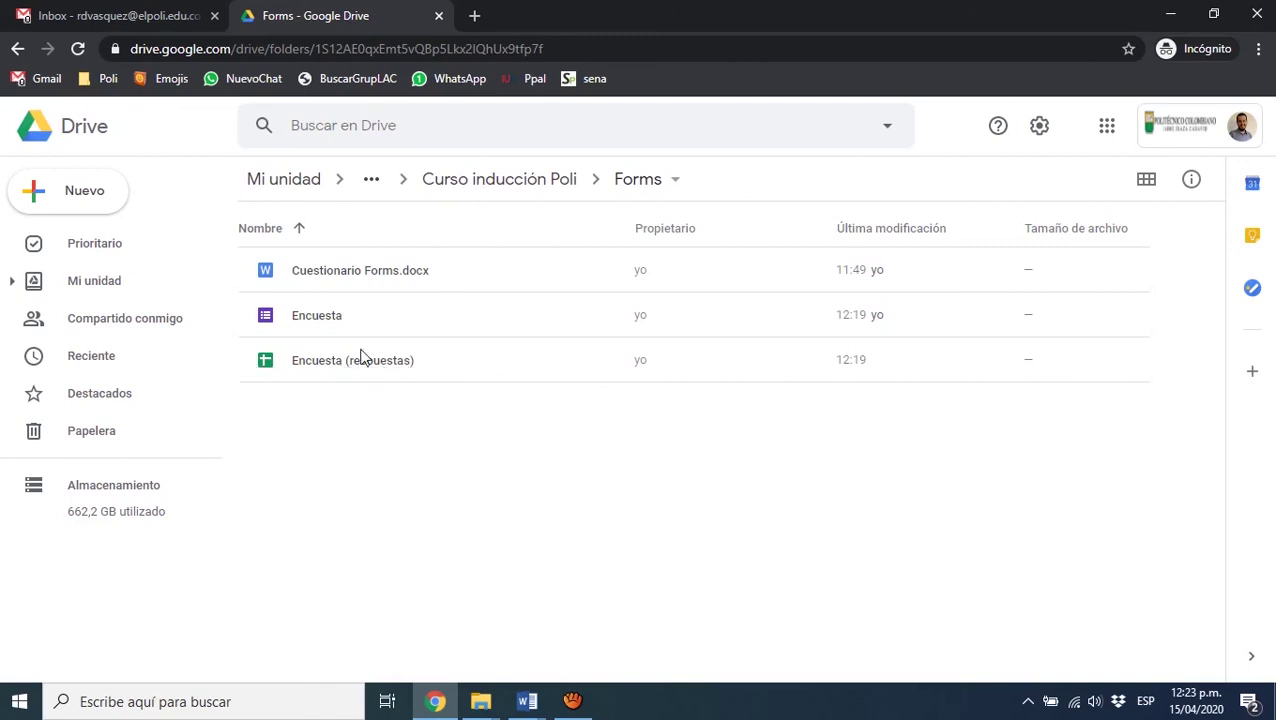
# Open the "Encuesta" form from the Forms folder in Google Drive for editing
pyautogui.doubleClick(316, 318)
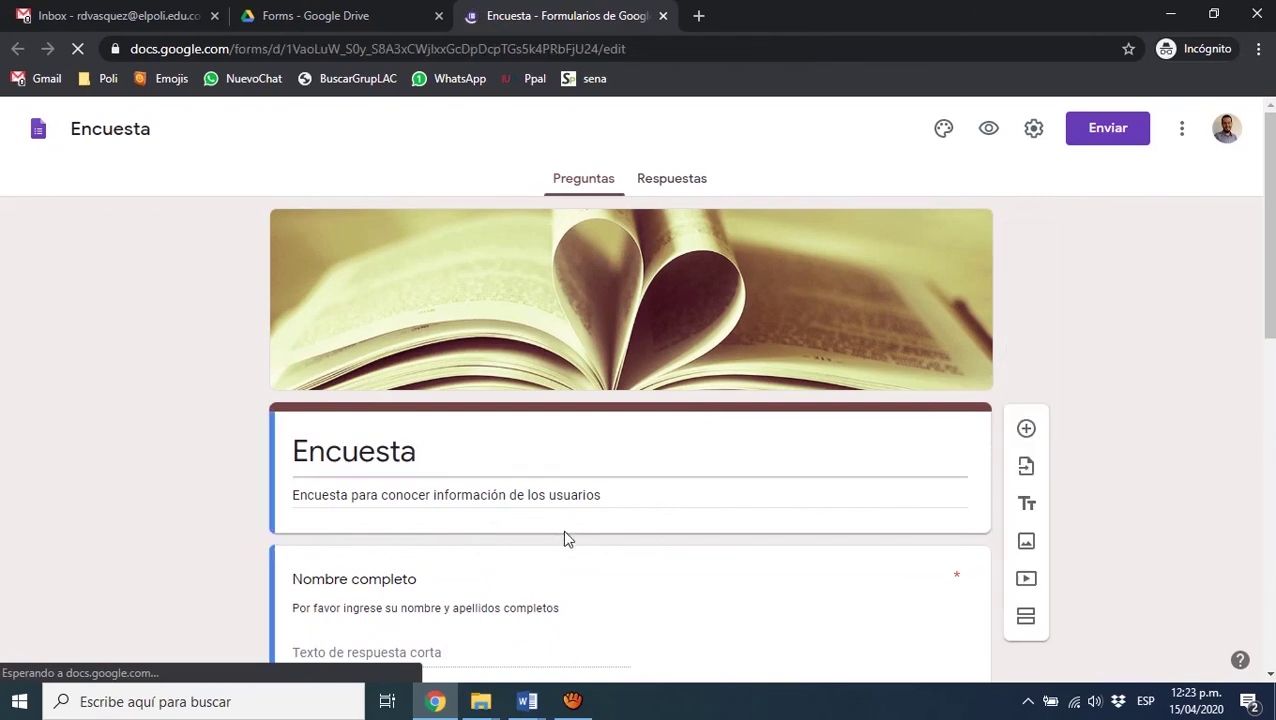
pyautogui.scroll(-1, 1110, 515)
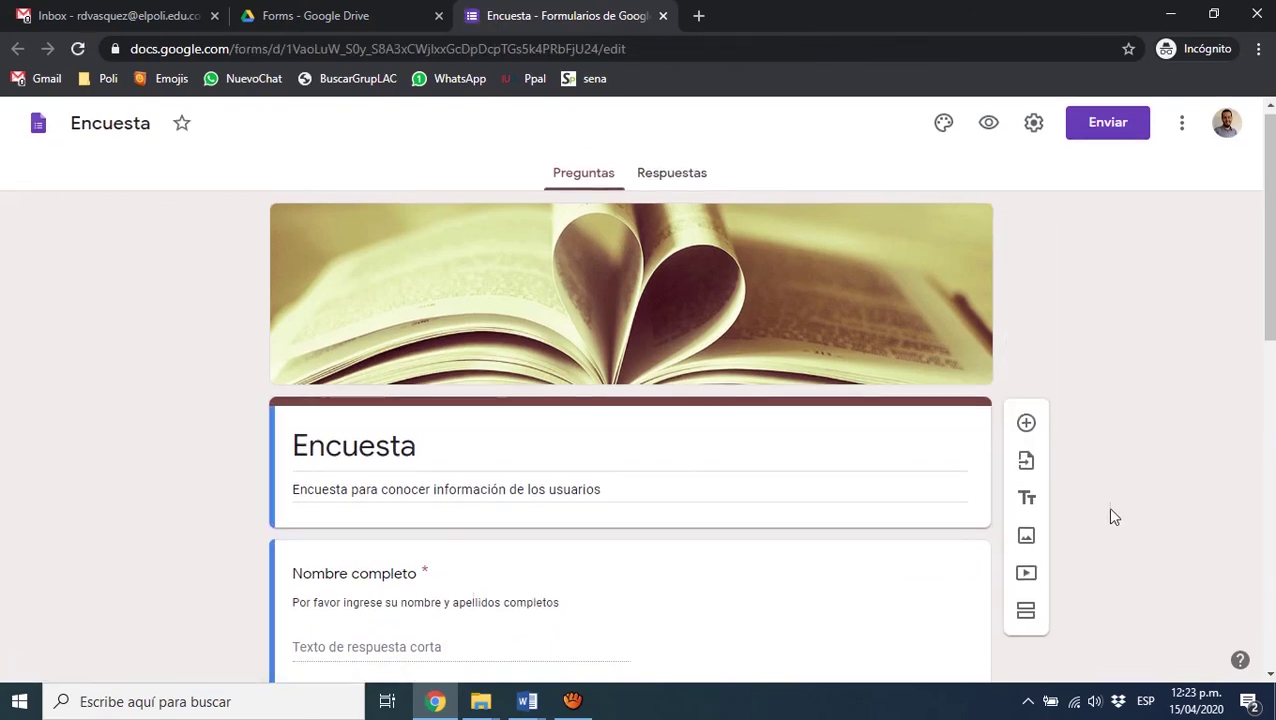
pyautogui.scroll(1, 1110, 515)
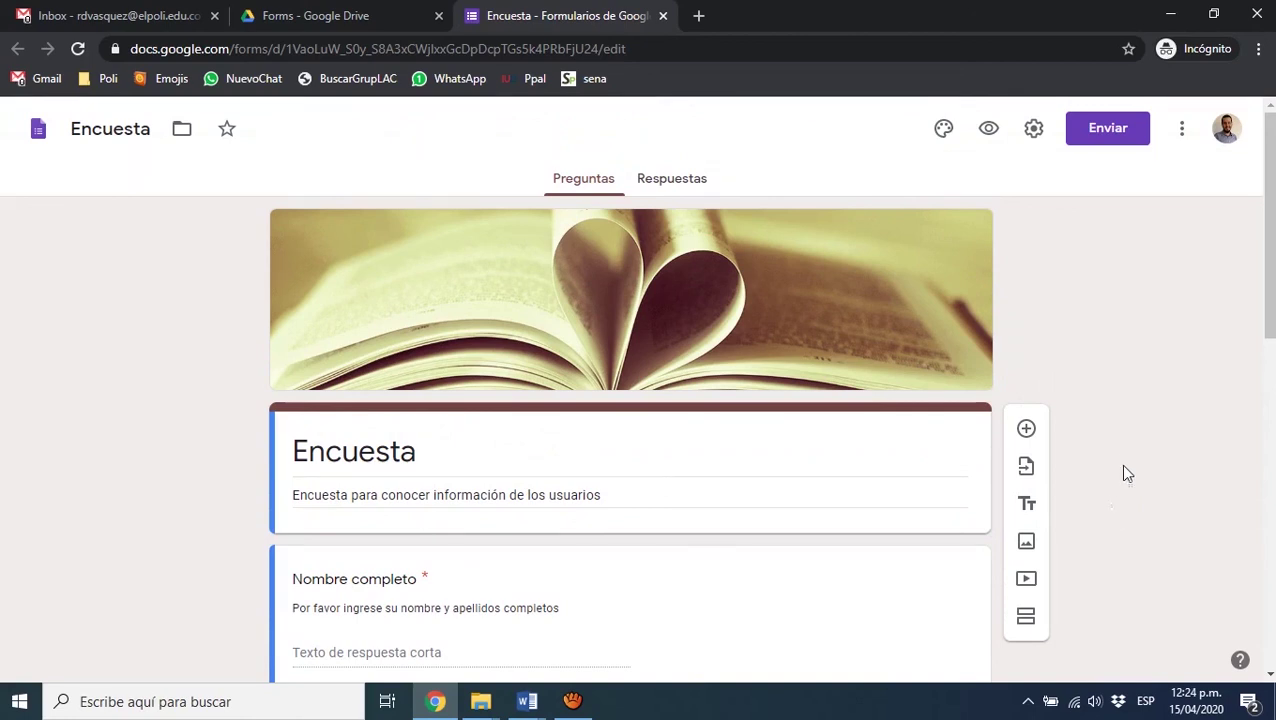
# Look at the option for sending the form by e-mail, then copy its shortened link and close the sending dialog
pyautogui.click(1107, 130)
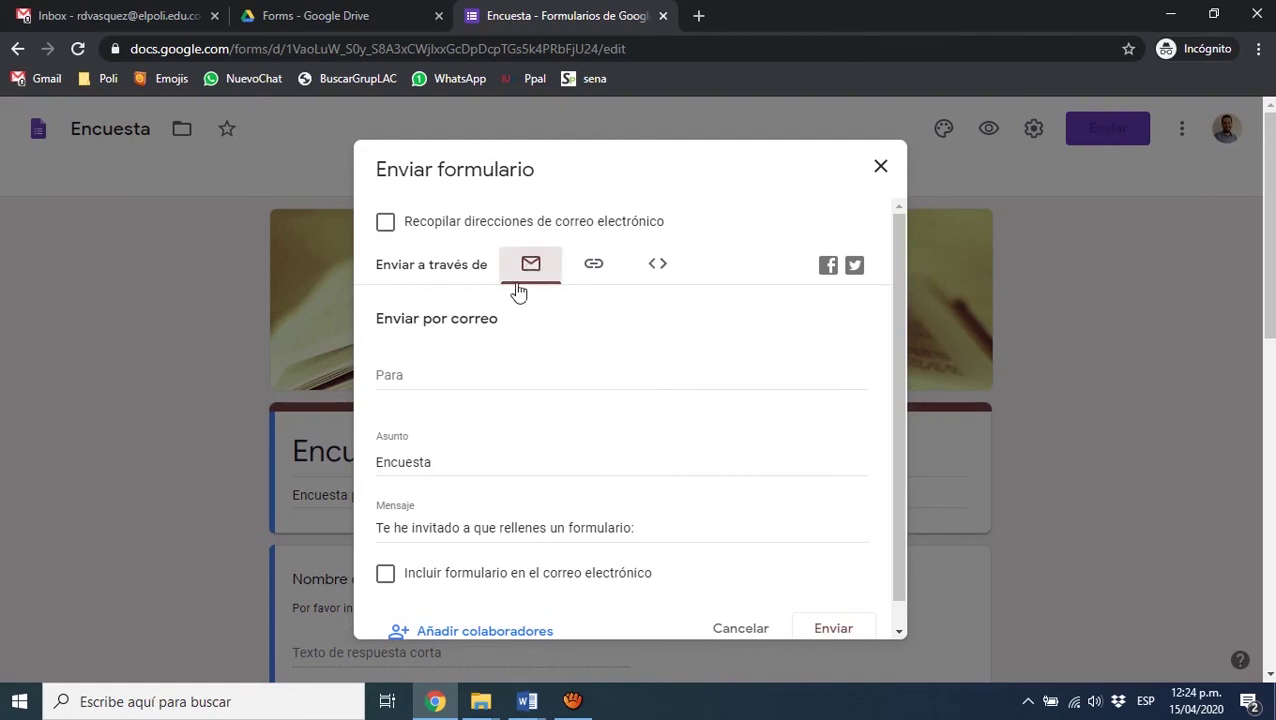
pyautogui.click(418, 376)
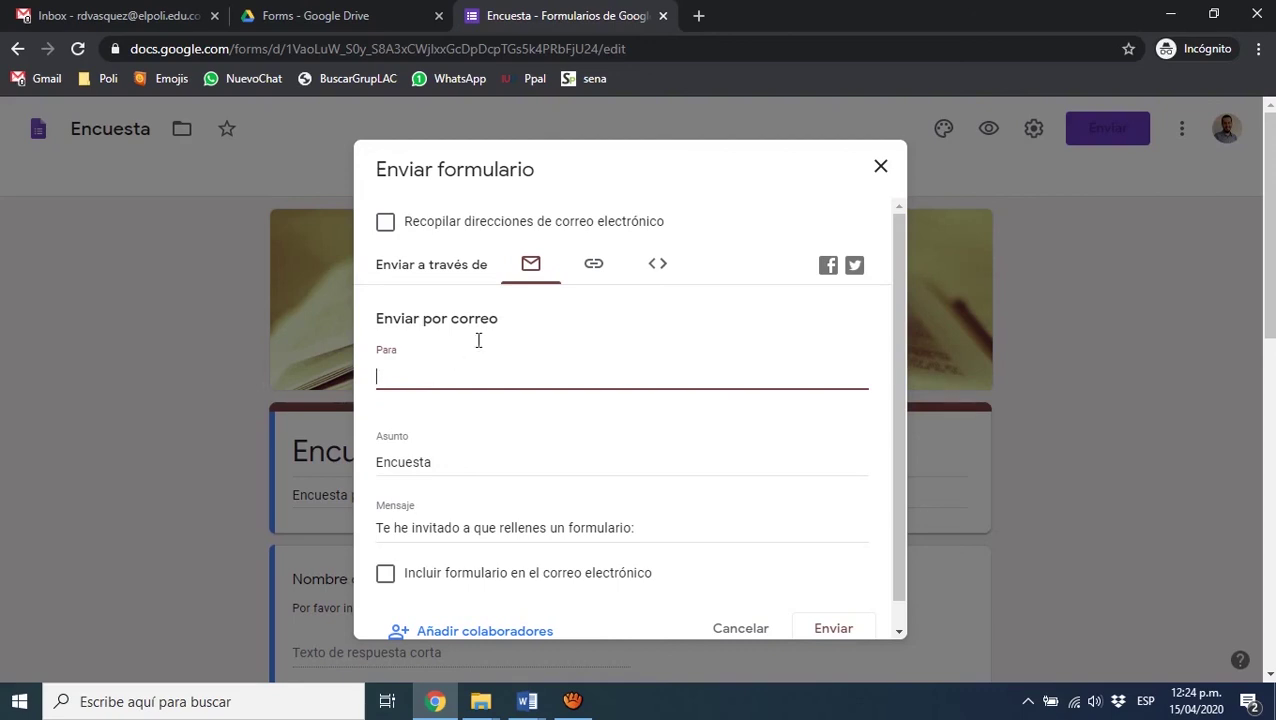
pyautogui.click(595, 268)
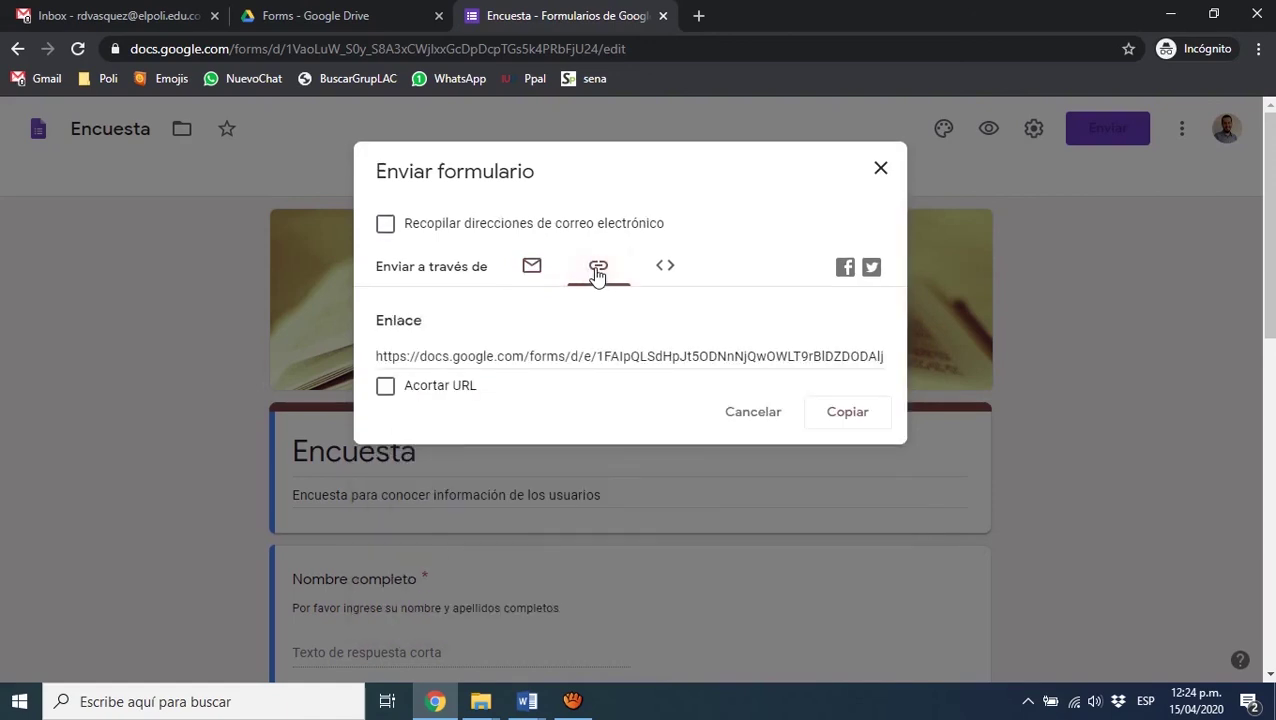
pyautogui.click(432, 390)
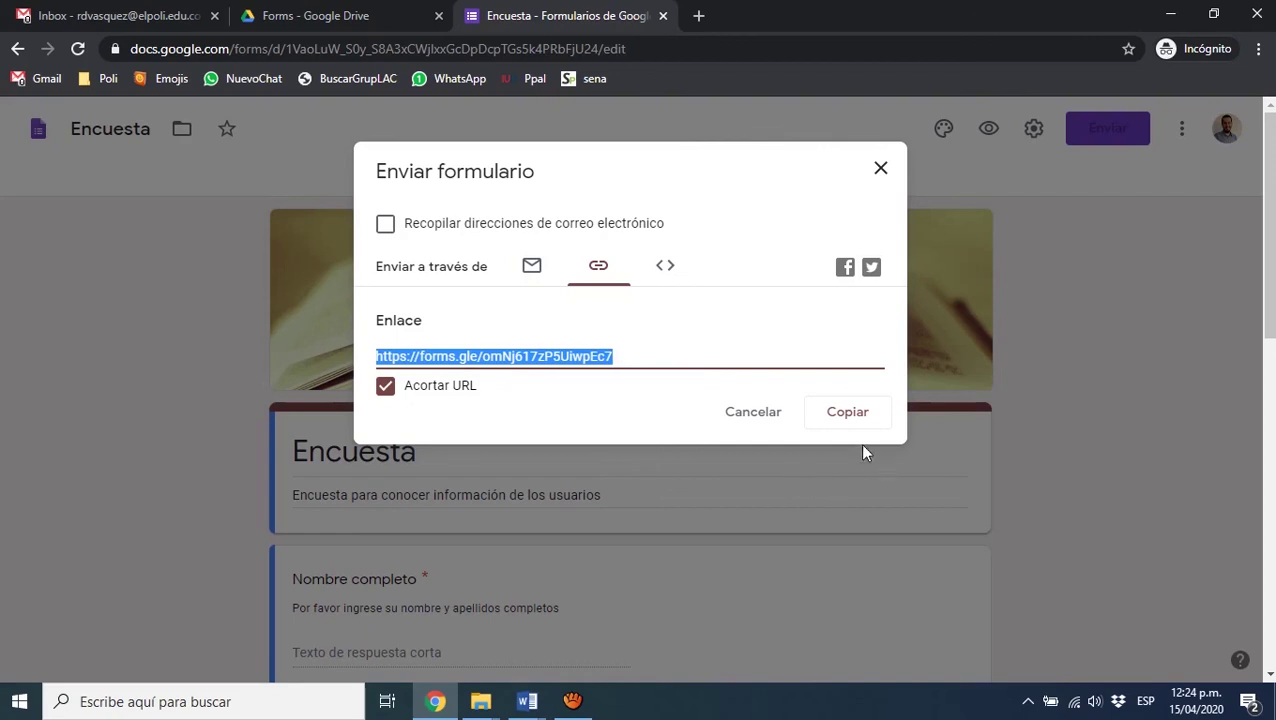
pyautogui.click(843, 421)
pyautogui.click(828, 418)
pyautogui.click(881, 169)
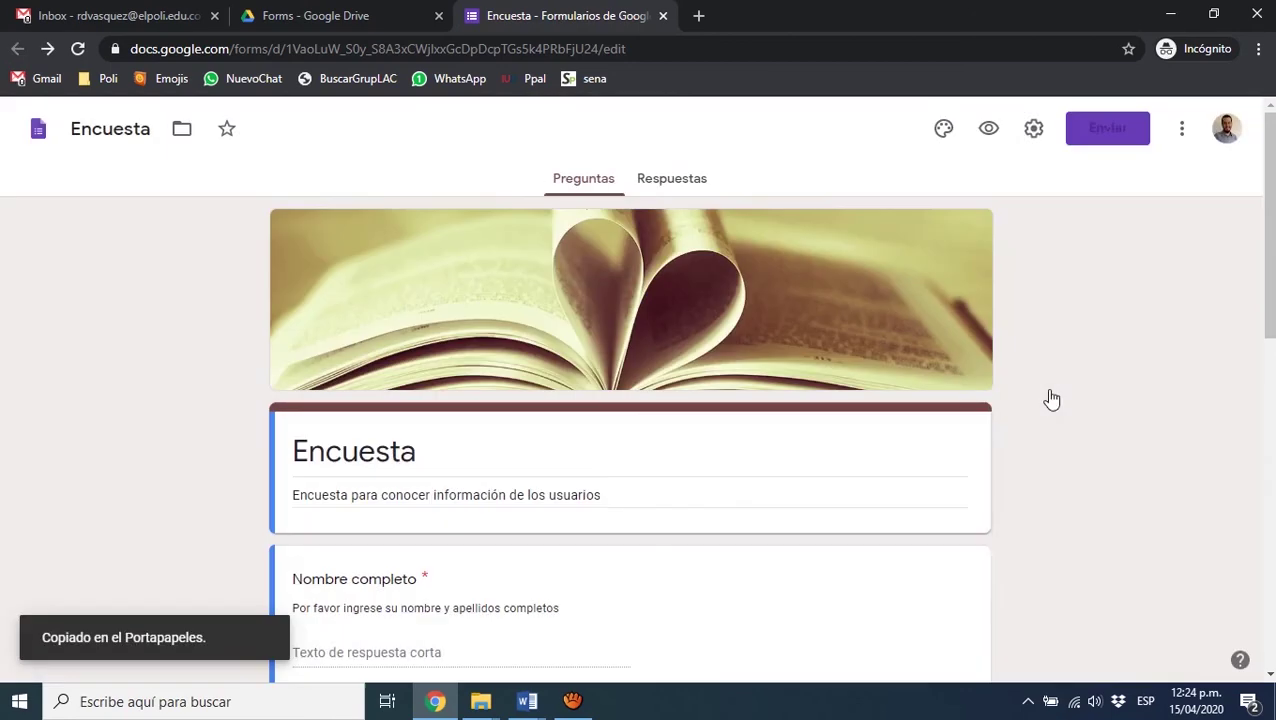